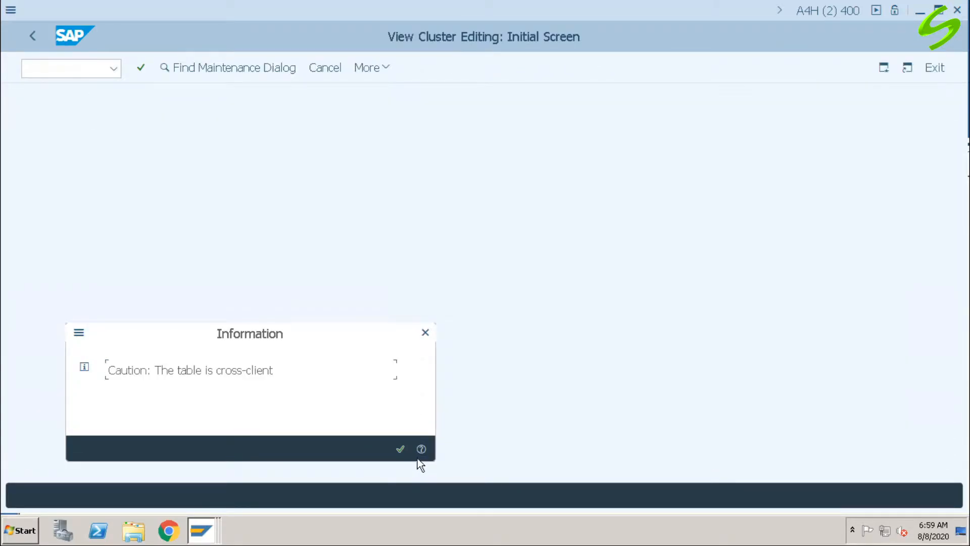
Step: Accept the cross-client notice and review the payment medium formats, examining the custom Z formats such as ZPMW, ZSFIN and ZSFIN1
left_click(399, 448)
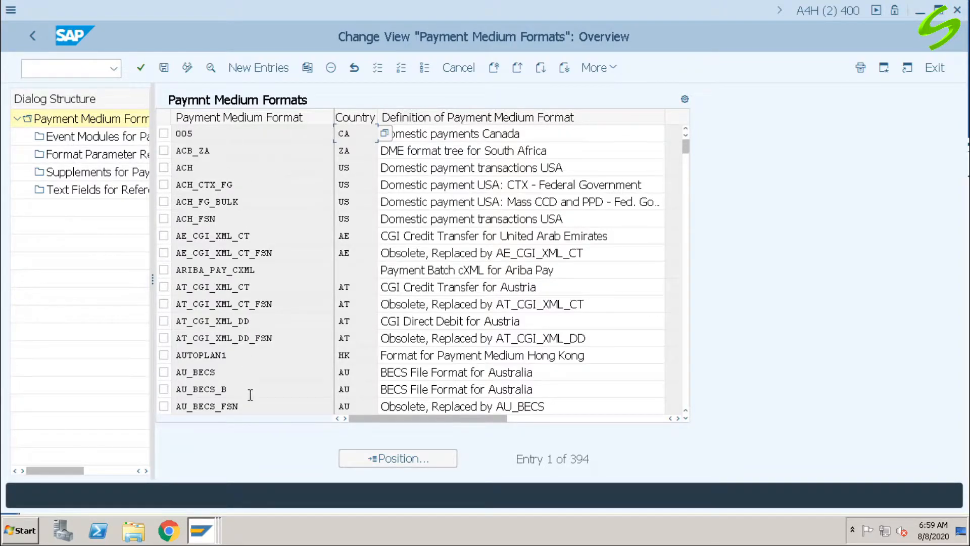
left_click_drag(687, 144, 690, 405)
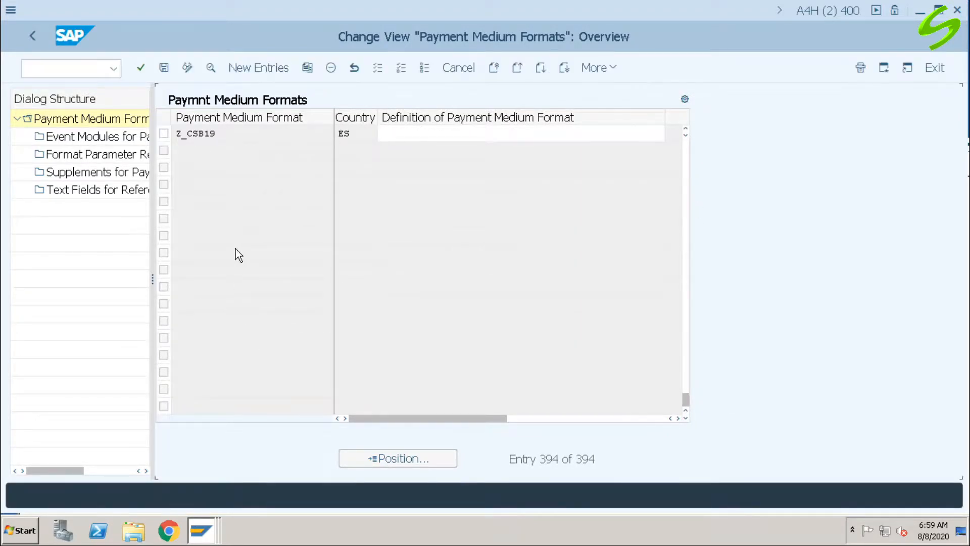
scroll(235, 249, "up", 5)
scroll(247, 260, "down", 1)
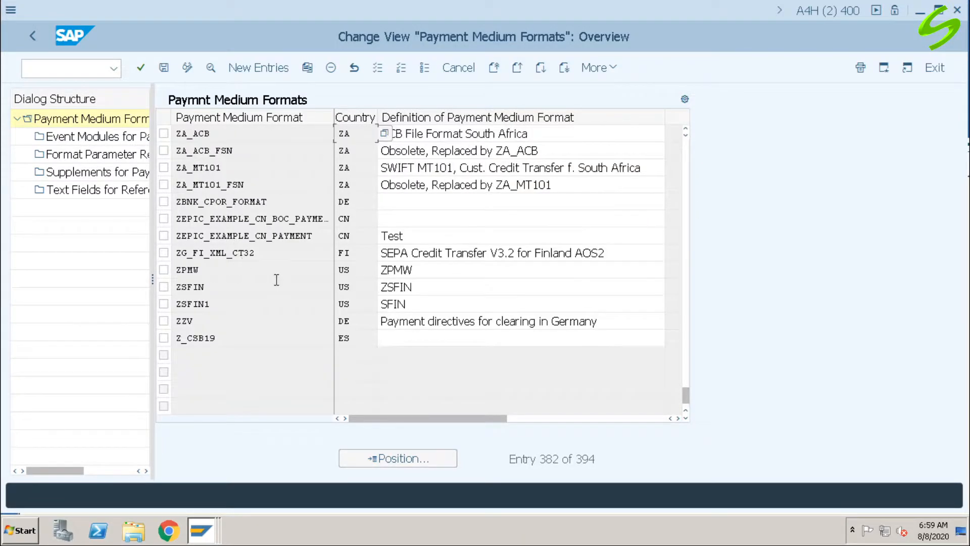
left_click_drag(221, 287, 126, 286)
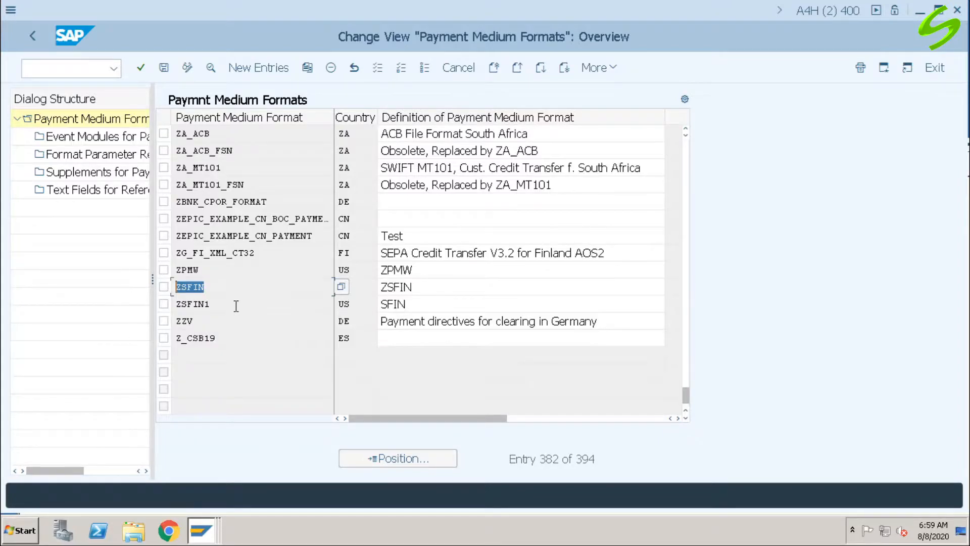
left_click_drag(234, 304, 145, 304)
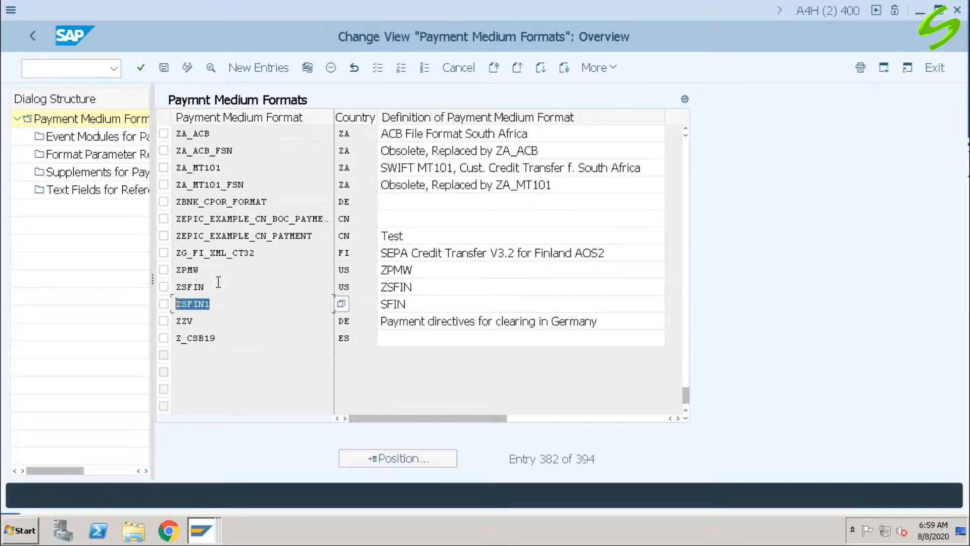
left_click_drag(218, 321, 147, 321)
left_click_drag(229, 270, 103, 270)
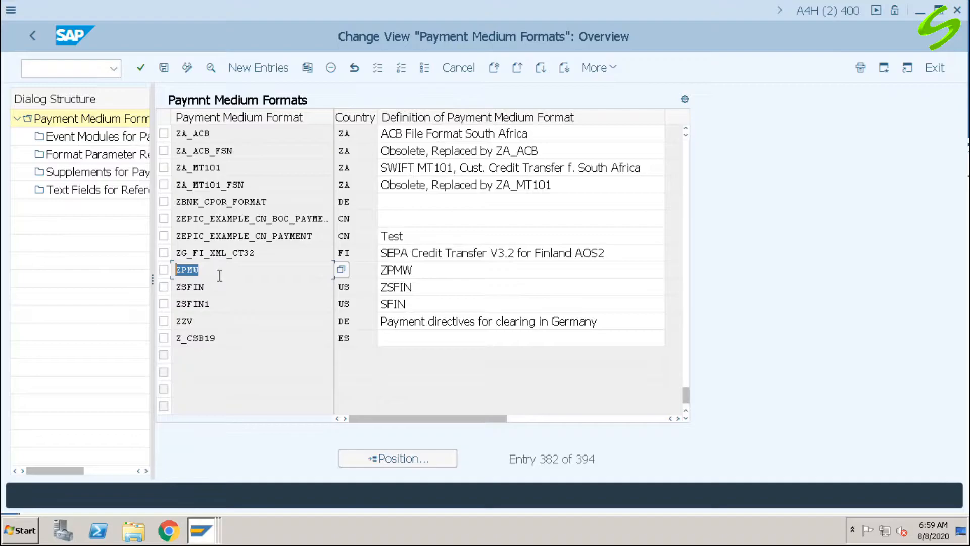
left_click(218, 287)
left_click_drag(246, 303, 101, 309)
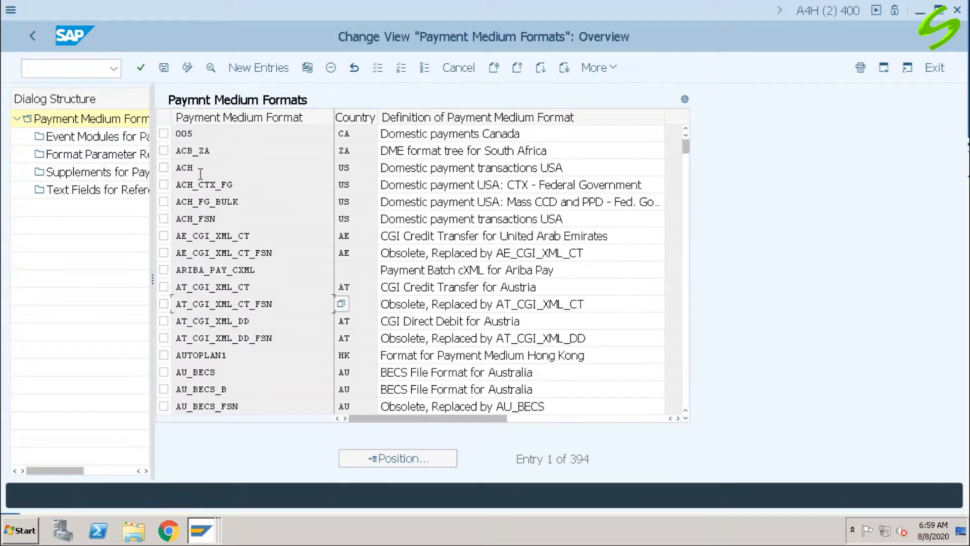
Step: Examine the ACH payment medium format entry and its definition
left_click_drag(207, 167, 143, 167)
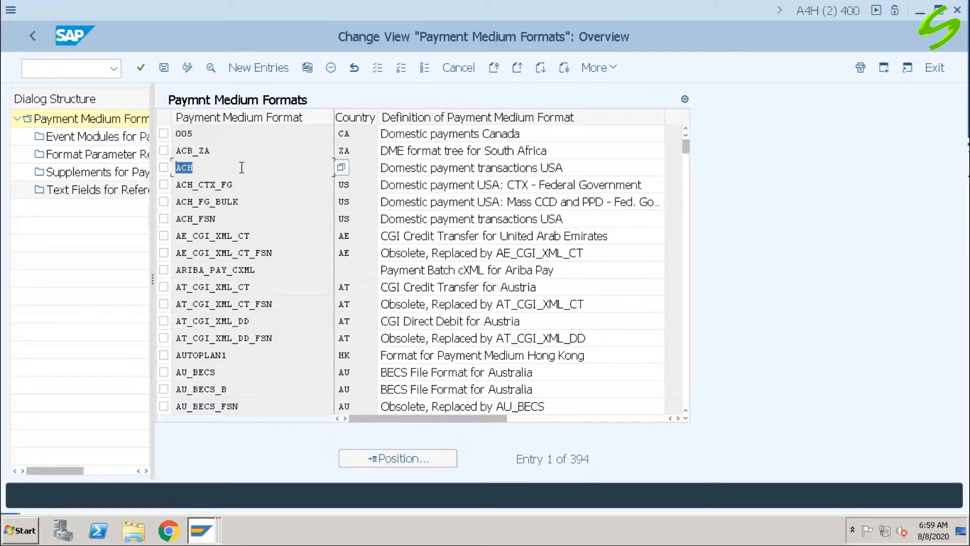
left_click_drag(605, 167, 318, 170)
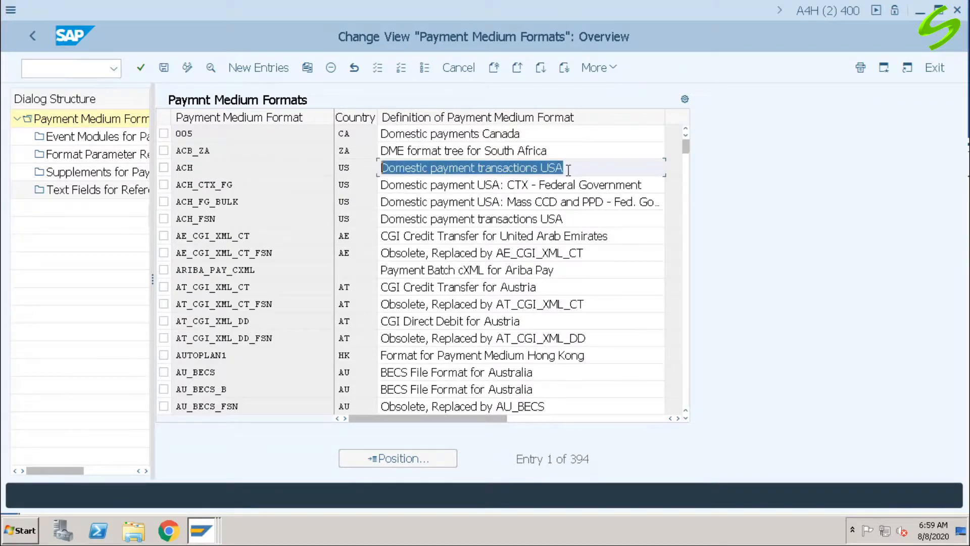
left_click(280, 168)
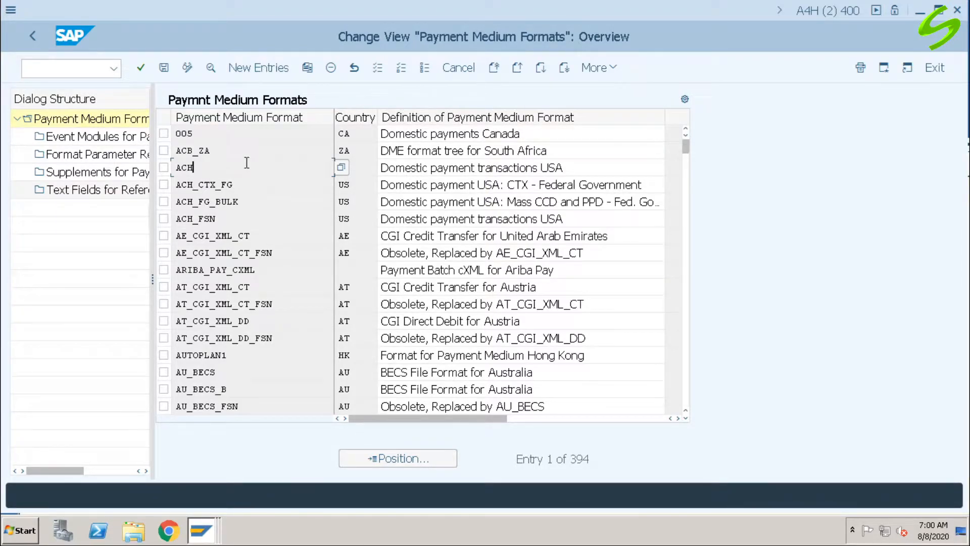
Step: Go to transaction FBZP and open the payment methods in country
left_click(41, 64)
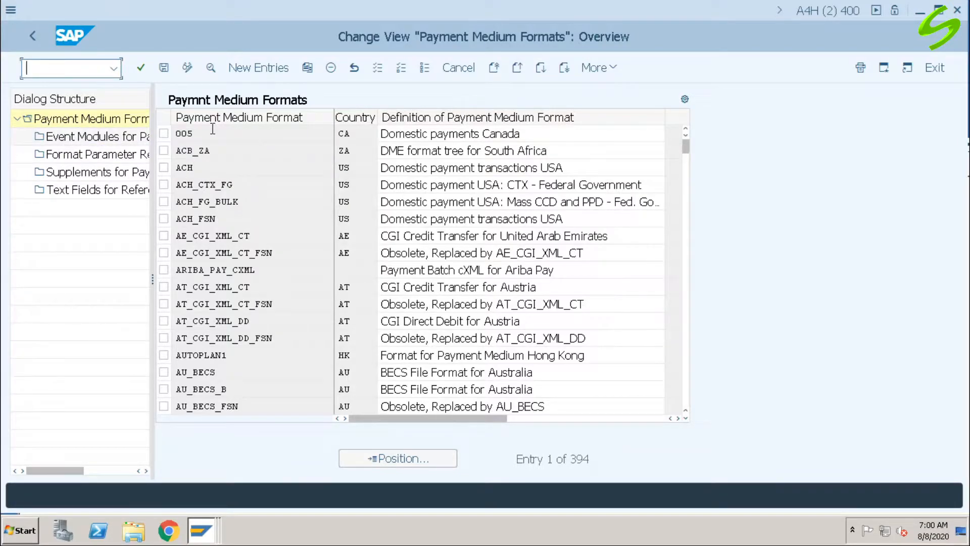
type("/nfbzp")
key("Return")
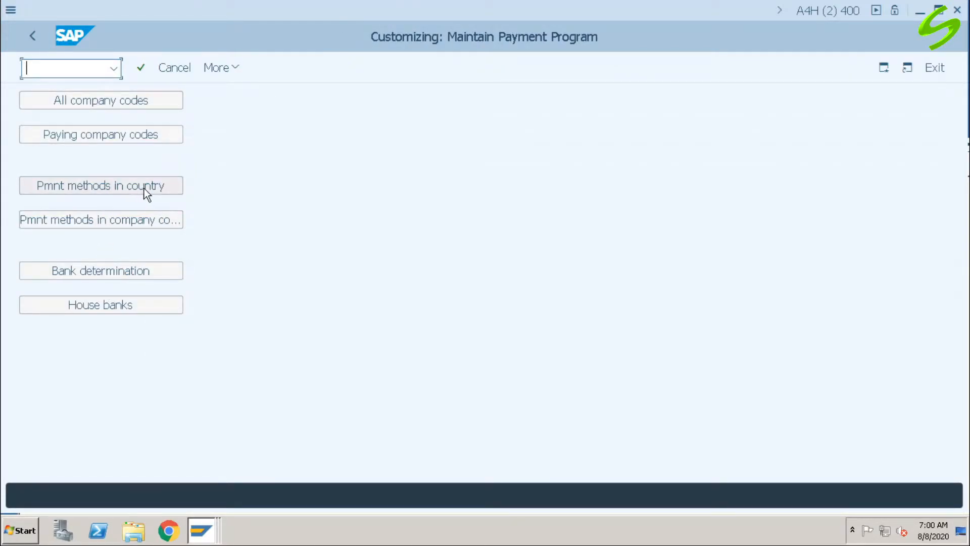
left_click(119, 185)
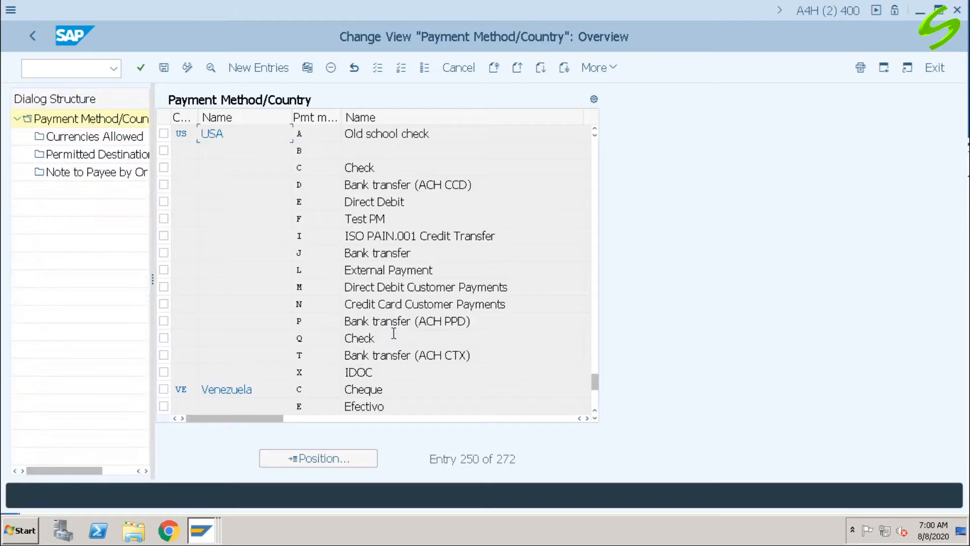
Step: Open the details of payment method J (Bank transfer) for country US
left_click(318, 252)
left_click_drag(416, 253, 292, 256)
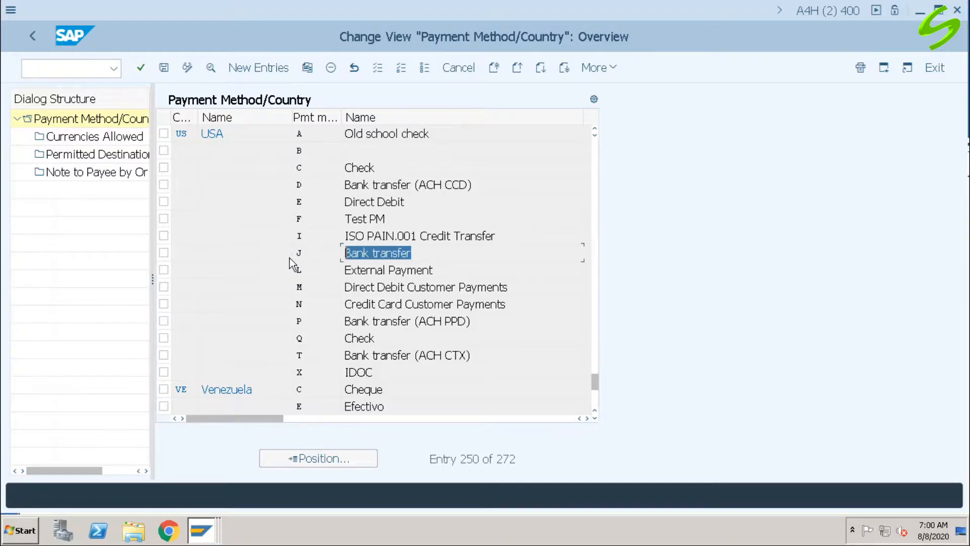
left_click(312, 254)
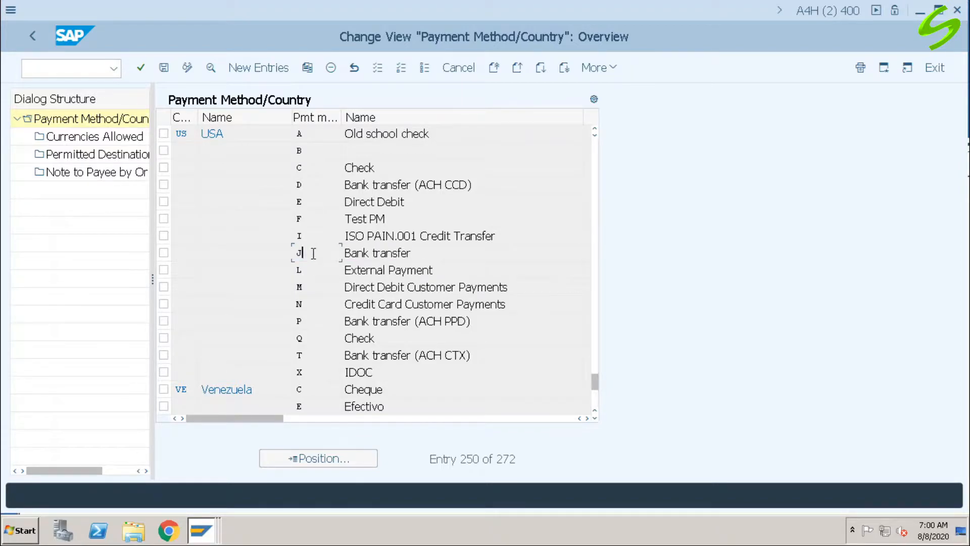
double_click(313, 253)
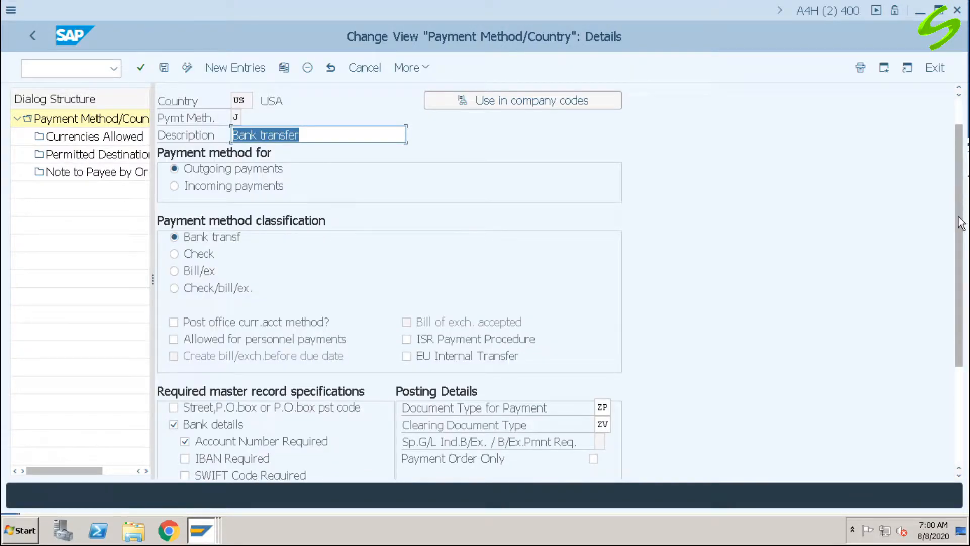
Step: Check the payment medium workbench format assigned to payment method J
scroll(960, 223, "down", 5)
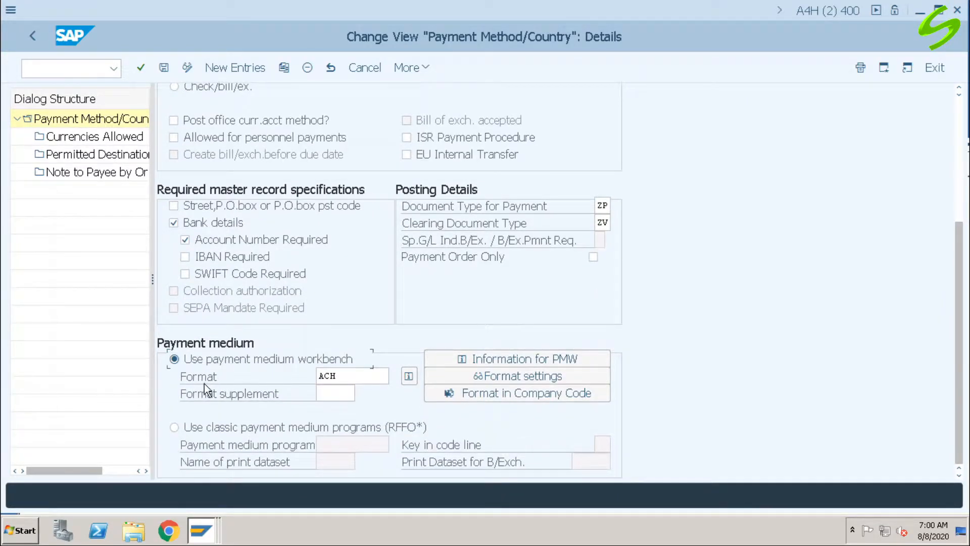
key("Tab")
left_click(368, 375)
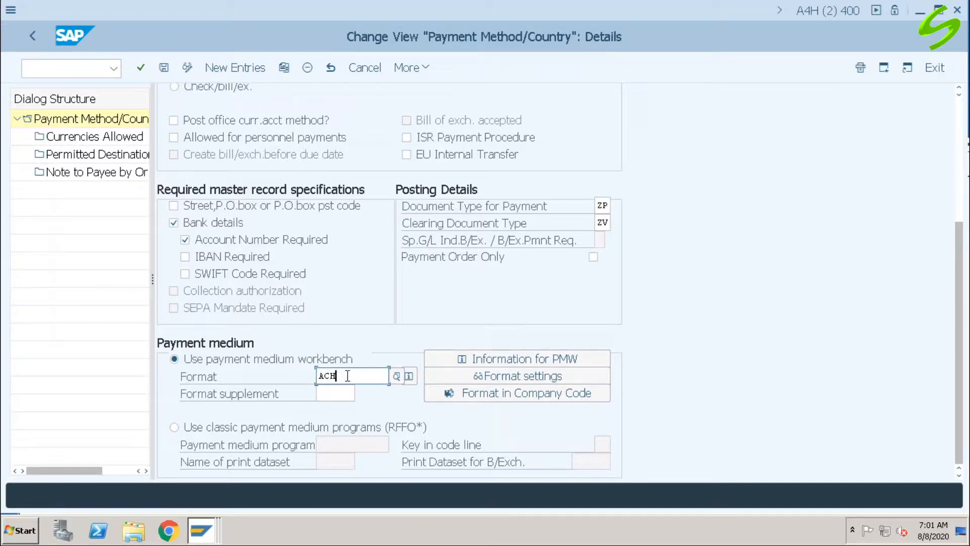
Step: Go to transaction OBPM4 for the payment medium selection variants and dismiss the status message
left_click(96, 71)
type("/n")
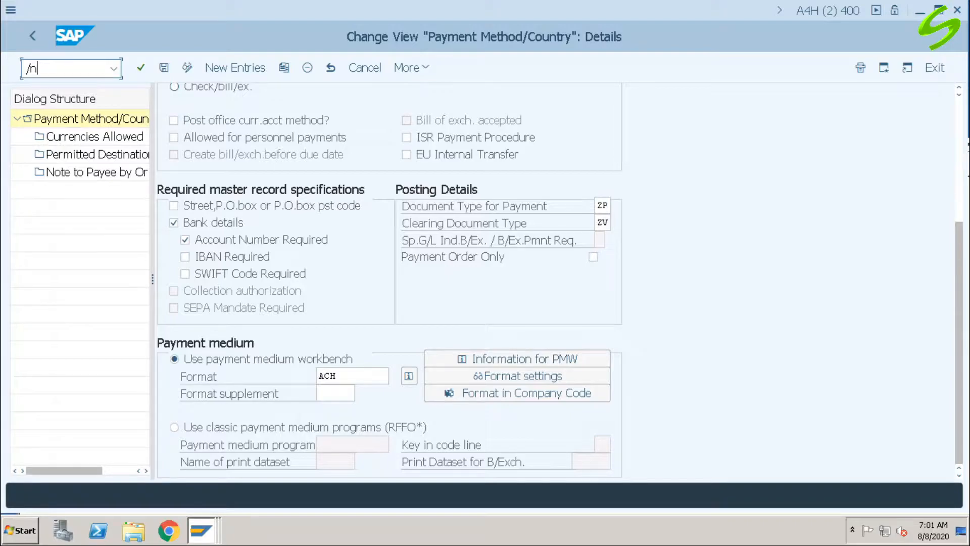
type("obpm4")
key("Return")
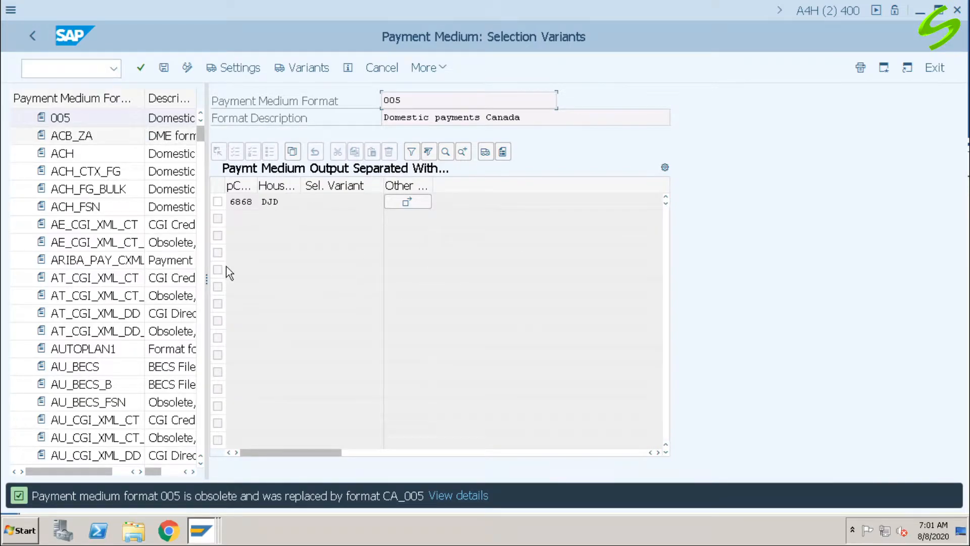
key("Return")
Step: Load the selection variants of payment medium format ACH and switch them to change mode
left_click(55, 153)
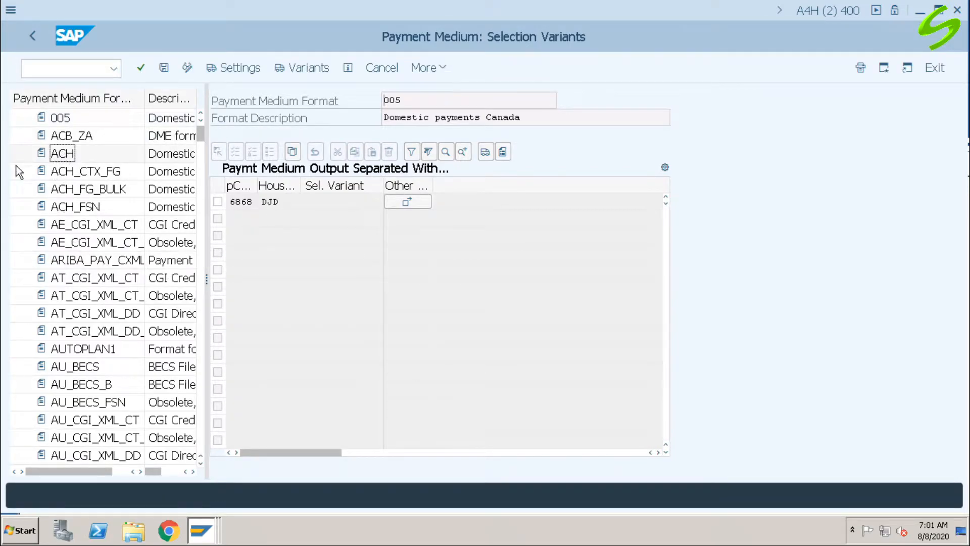
left_click(42, 154)
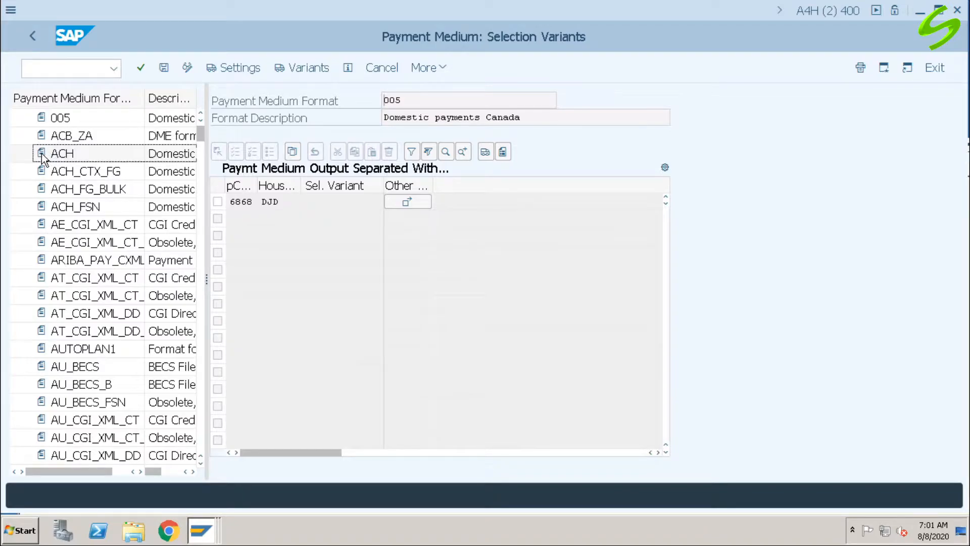
left_click(61, 154)
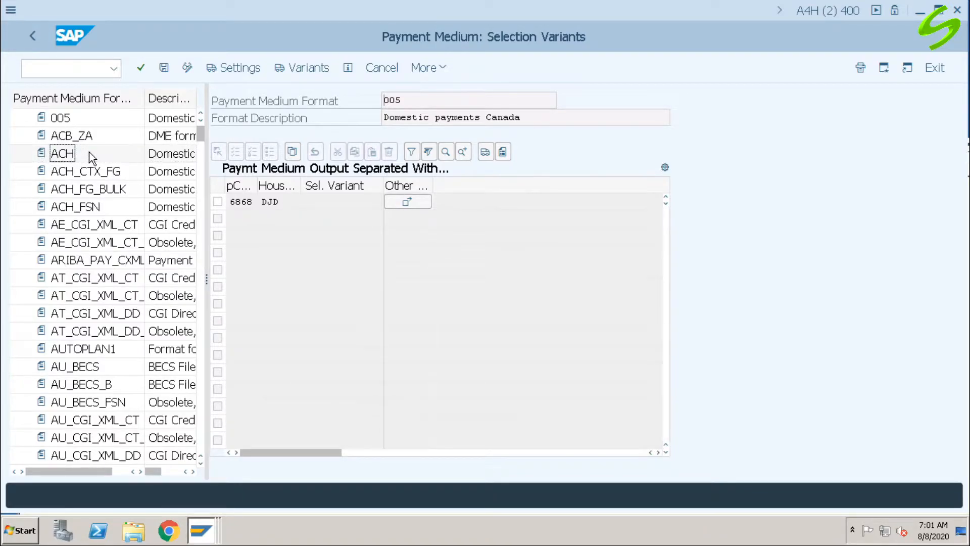
double_click(62, 154)
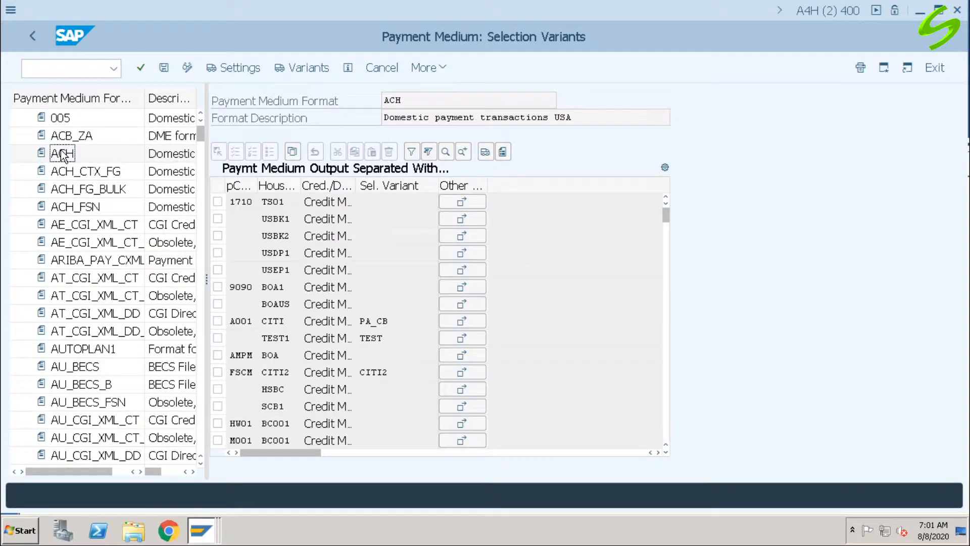
left_click(187, 68)
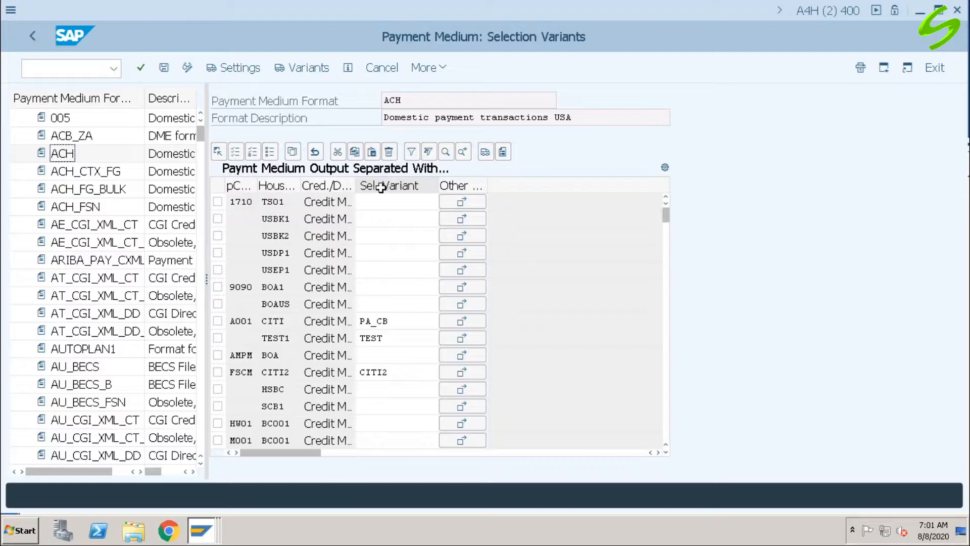
Step: Select the entry for company code A001 and house bank CITI, and open its variant PA_CB for editing
left_click(218, 321)
left_click_drag(289, 322, 238, 319)
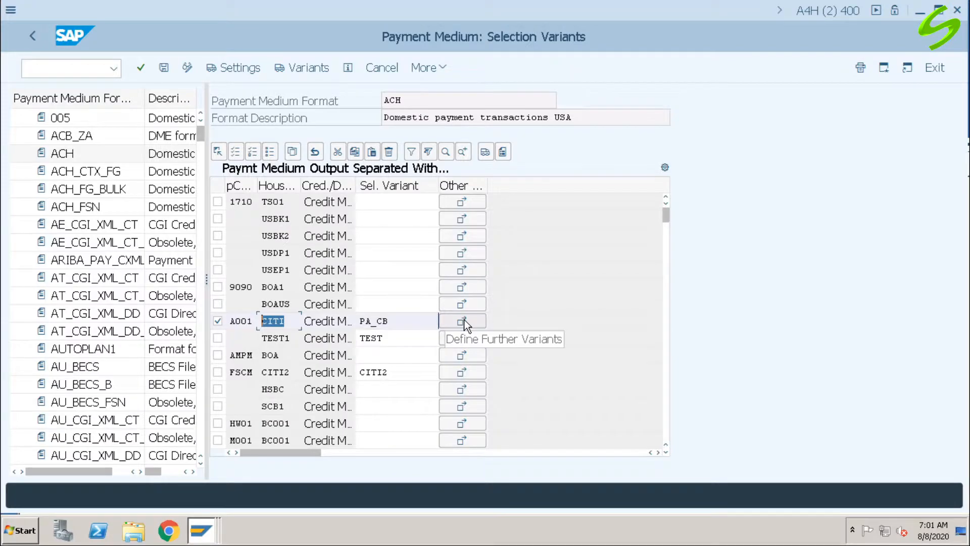
left_click_drag(419, 320, 349, 320)
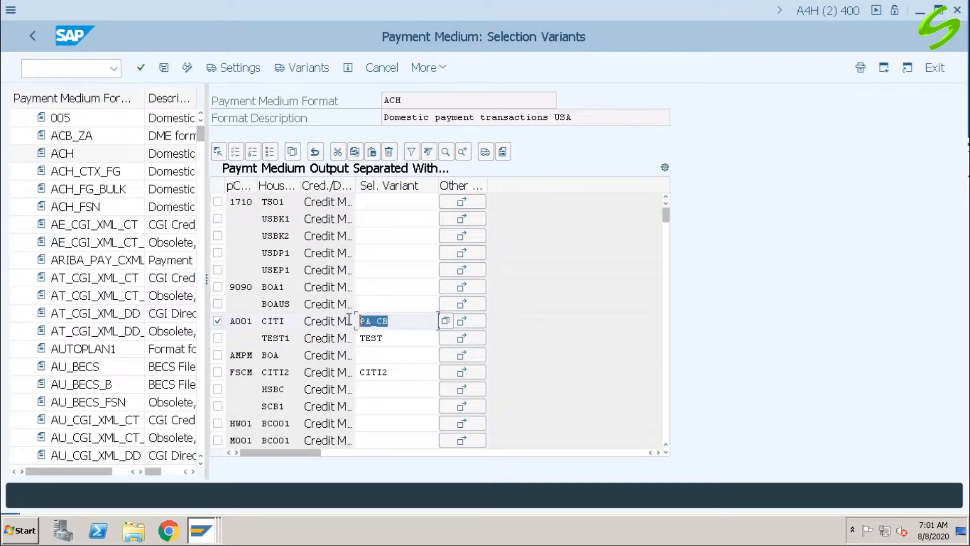
left_click(470, 321)
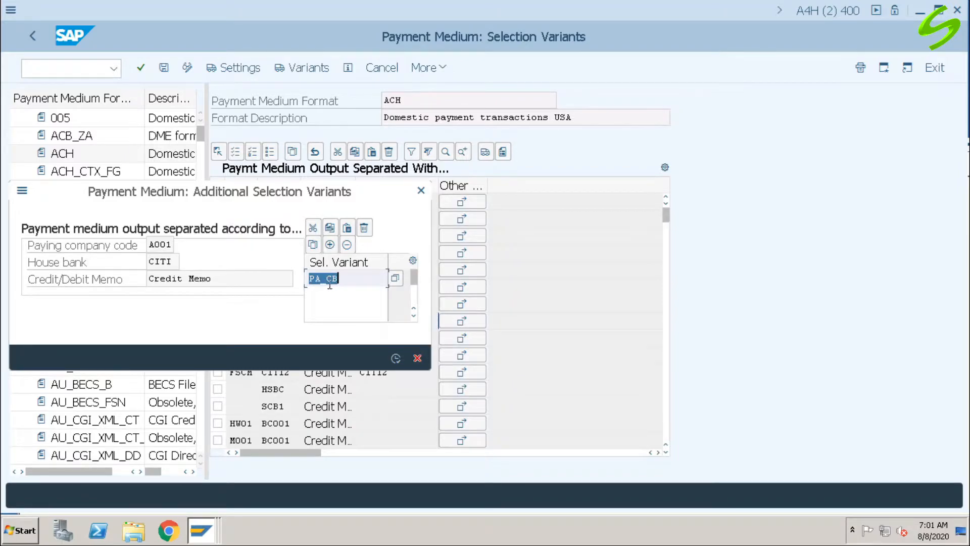
left_click(313, 245)
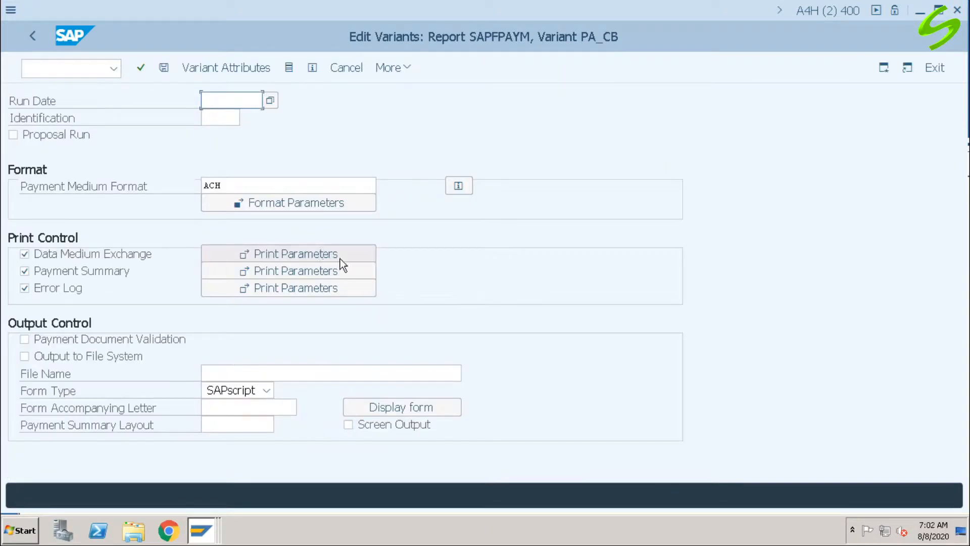
Step: Save variant PA_CB with payment medium format ACH, then accept the additional variants and save the selection variant assignments
left_click_drag(262, 186, 175, 184)
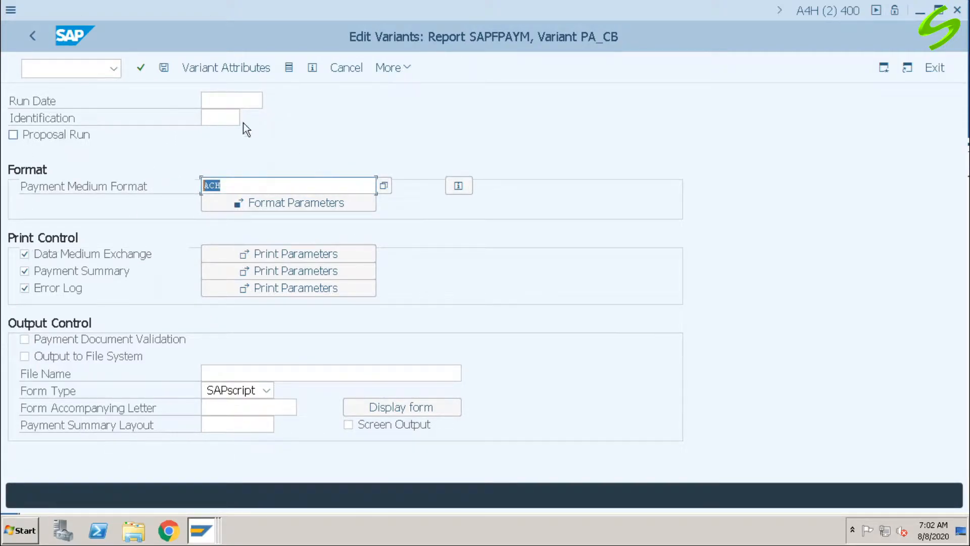
left_click(164, 70)
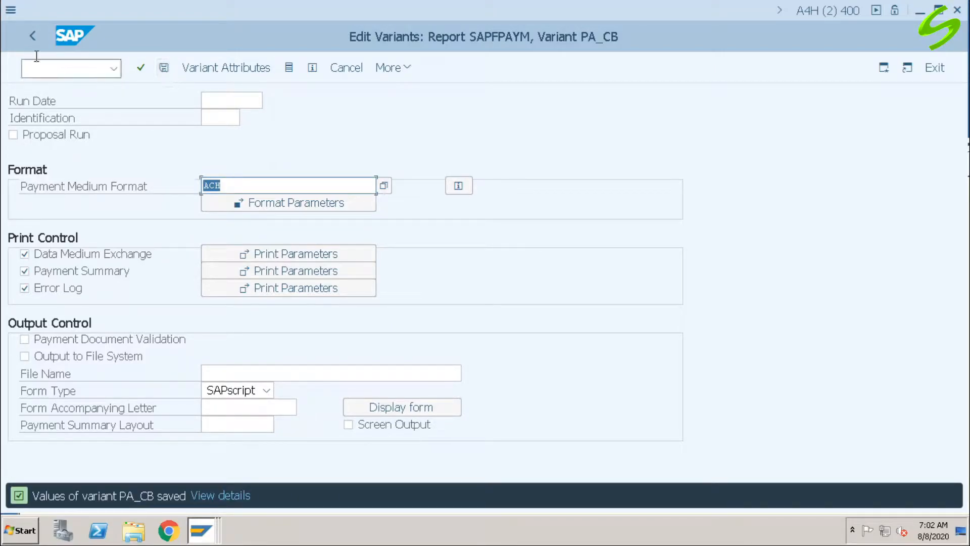
left_click(32, 35)
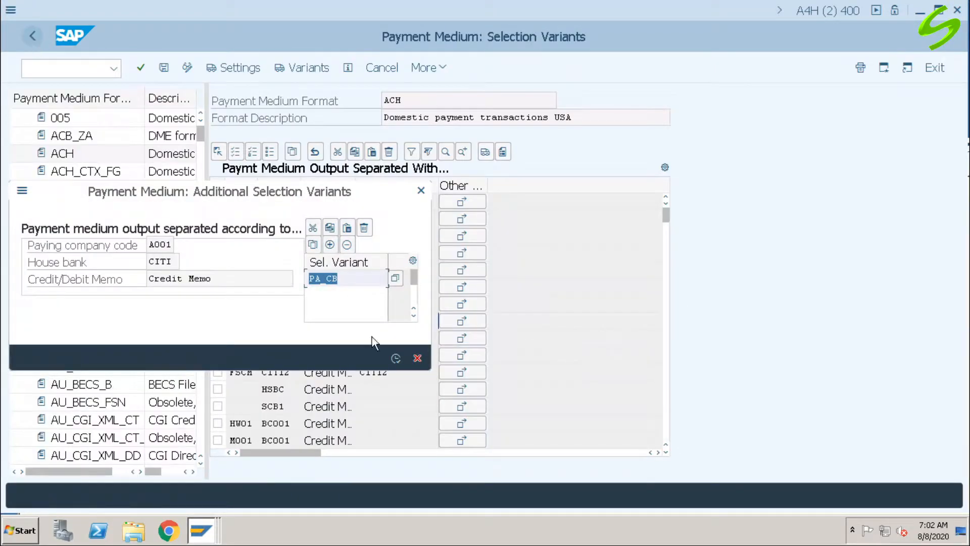
left_click(396, 358)
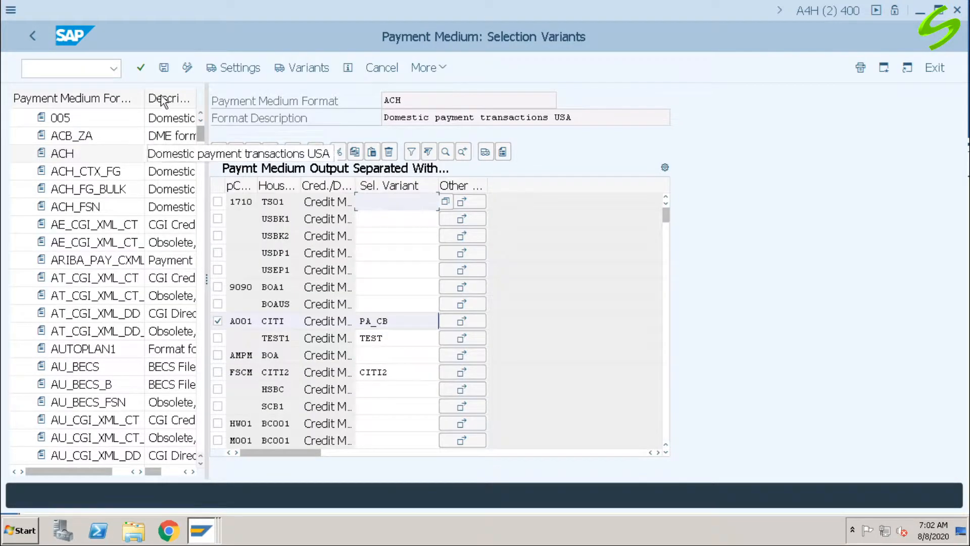
left_click(164, 68)
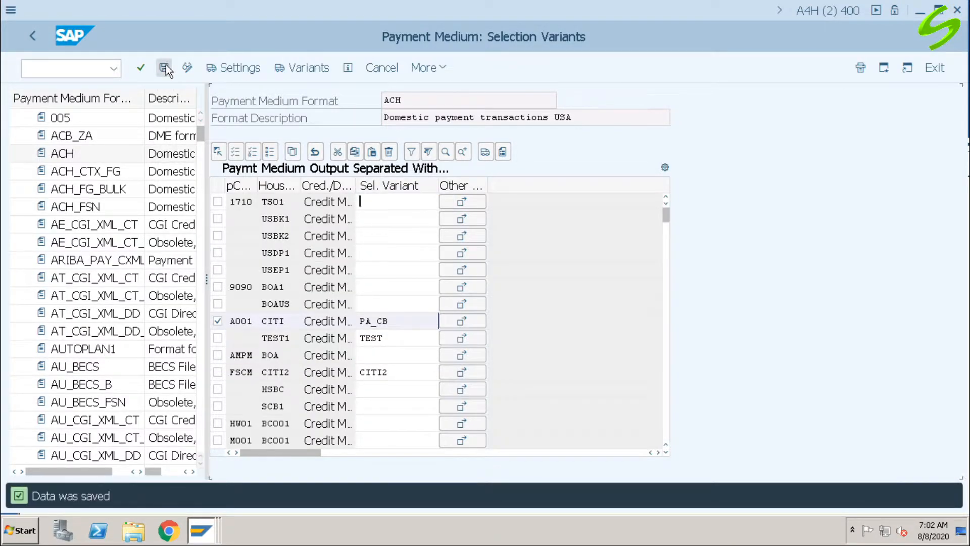
Step: Go to transaction FI12_HBANK and display the house banks of company code A001
left_click(72, 71)
type("/n")
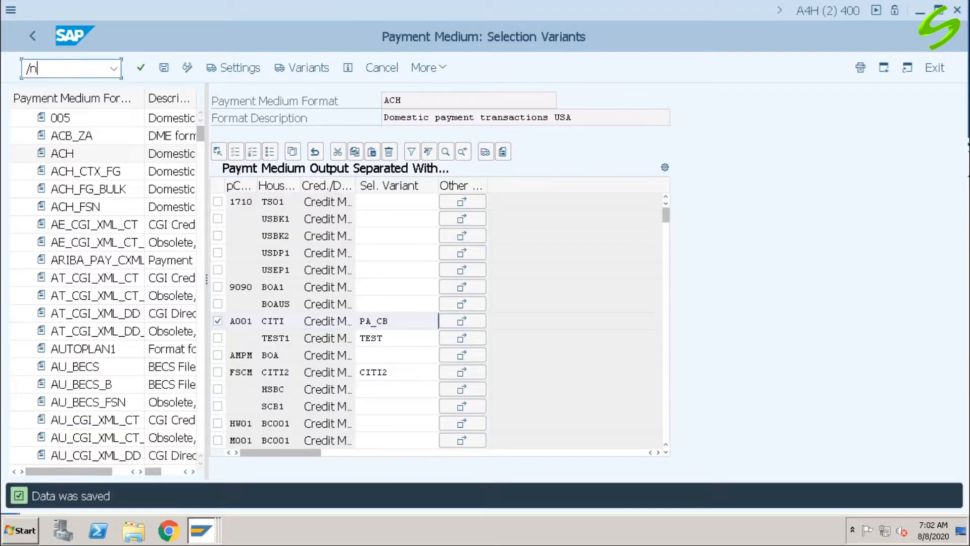
type("fi12_hbank")
key("Return")
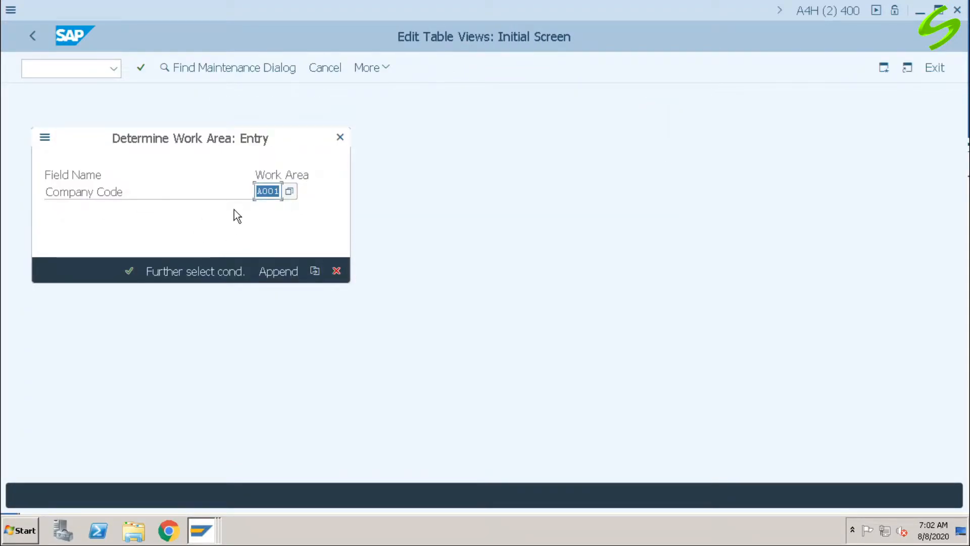
left_click(130, 273)
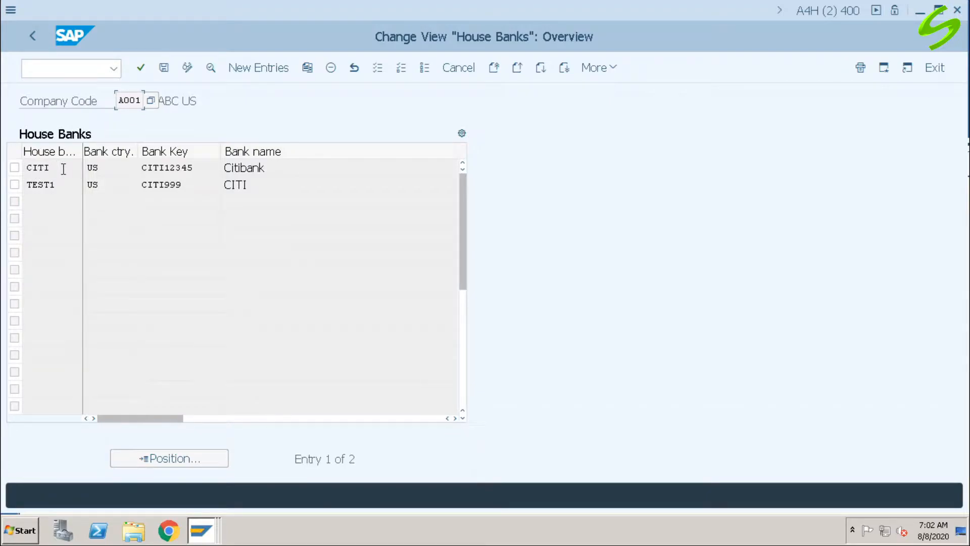
Step: Check the company number in the data medium exchange details of house bank CITI and save the house bank
double_click(62, 169)
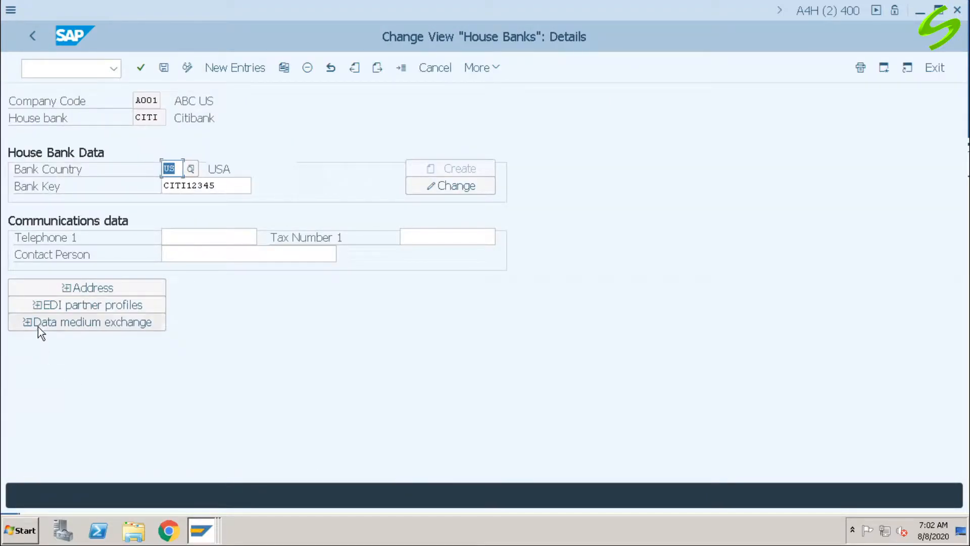
left_click(108, 324)
scroll(133, 388, "down", 3)
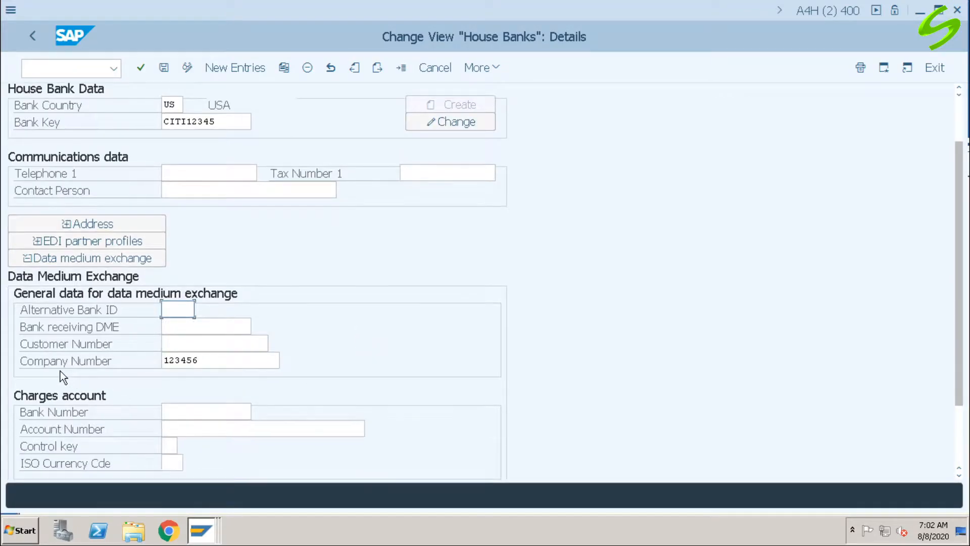
double_click(217, 362)
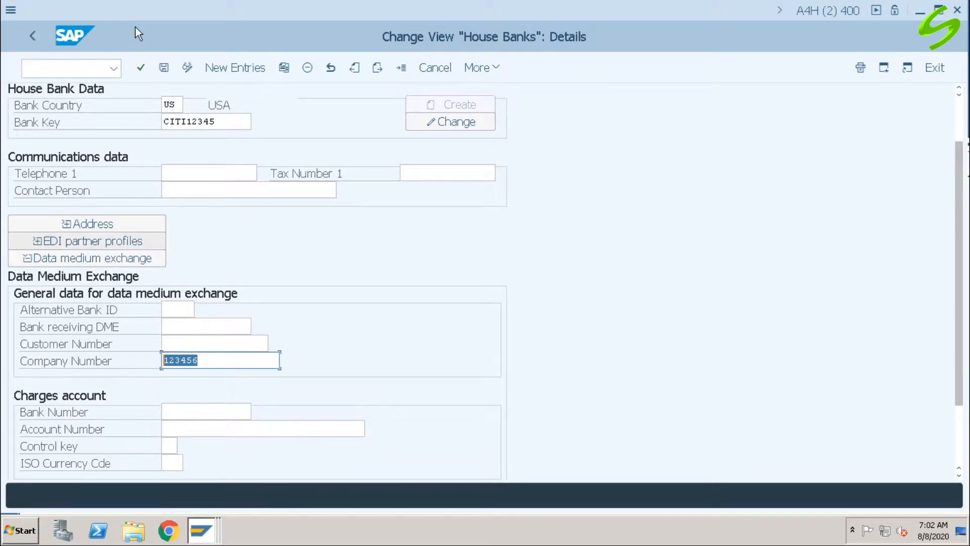
left_click(164, 67)
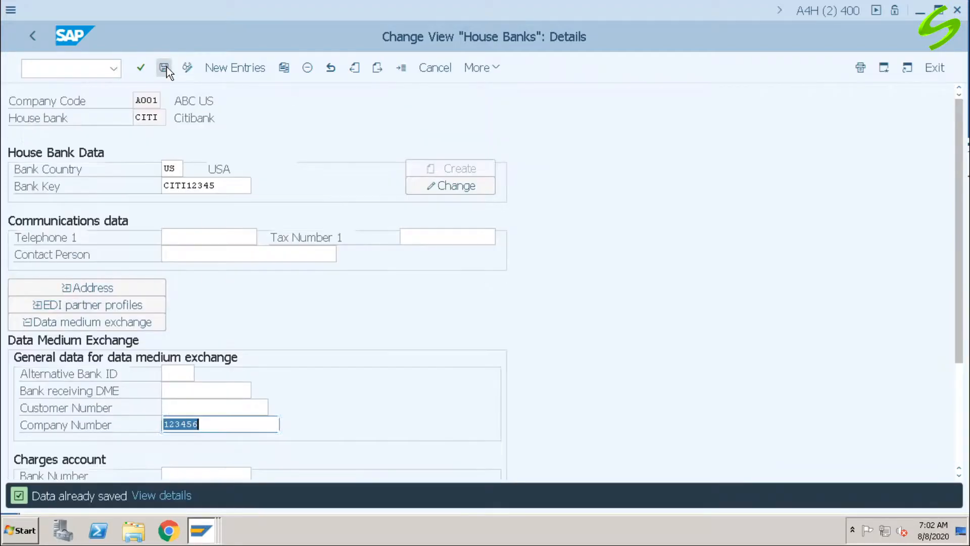
Step: Leave the house bank details and return to the SAP Easy Access start screen
left_click(64, 66)
type("/n")
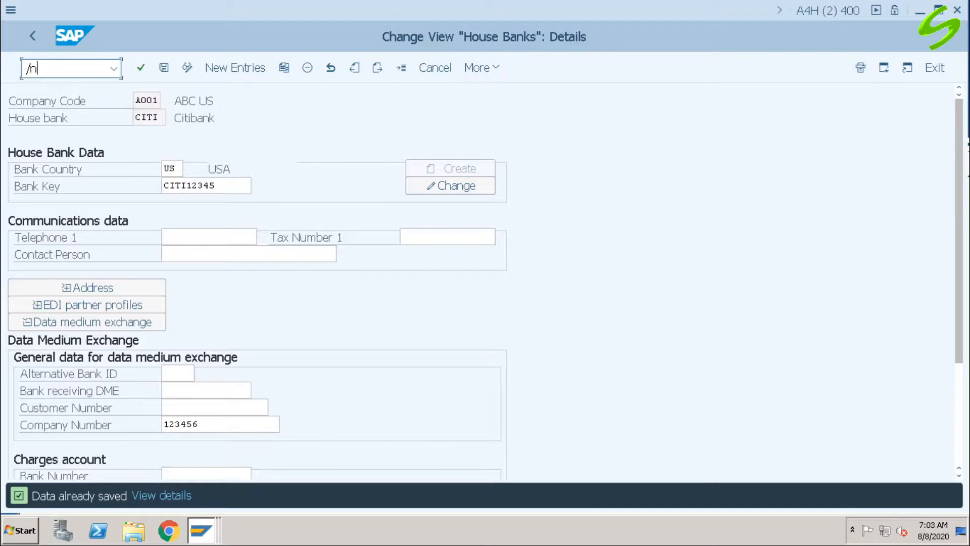
key("Return")
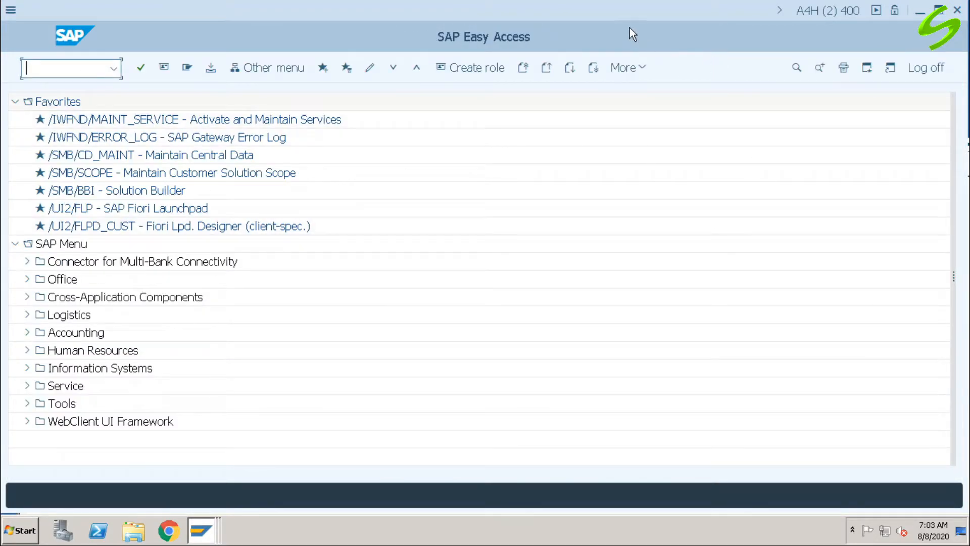
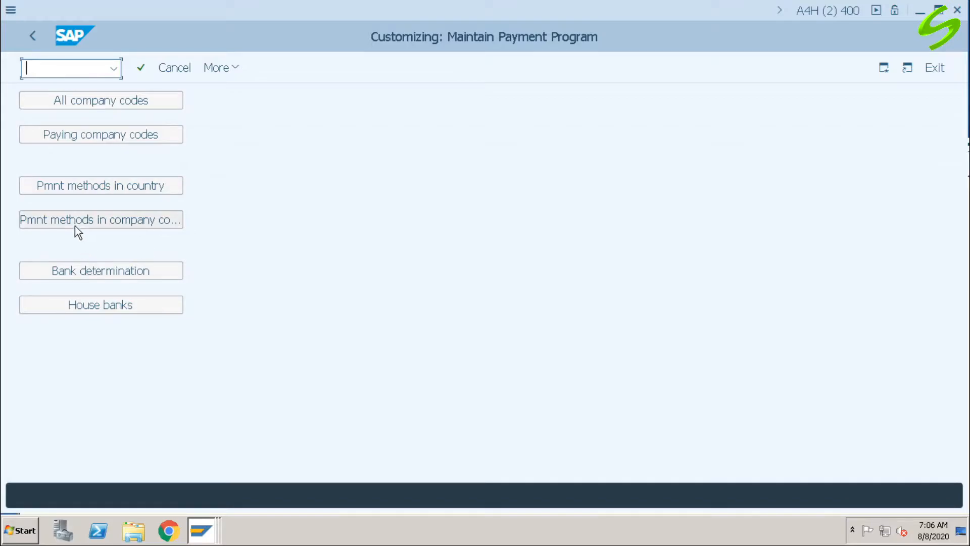
Step: Open the company code data of payment method J for A001 and expand its payment advice control
left_click(138, 221)
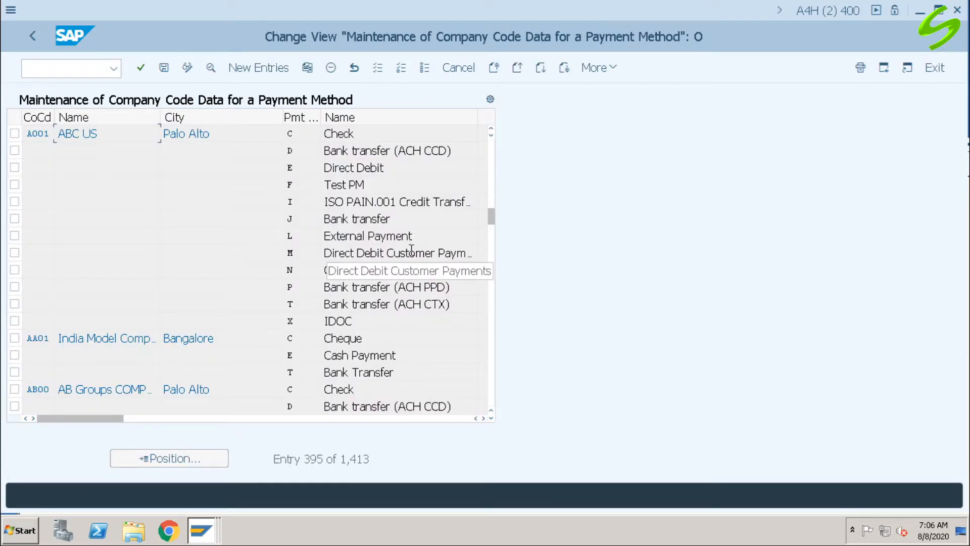
left_click(406, 218)
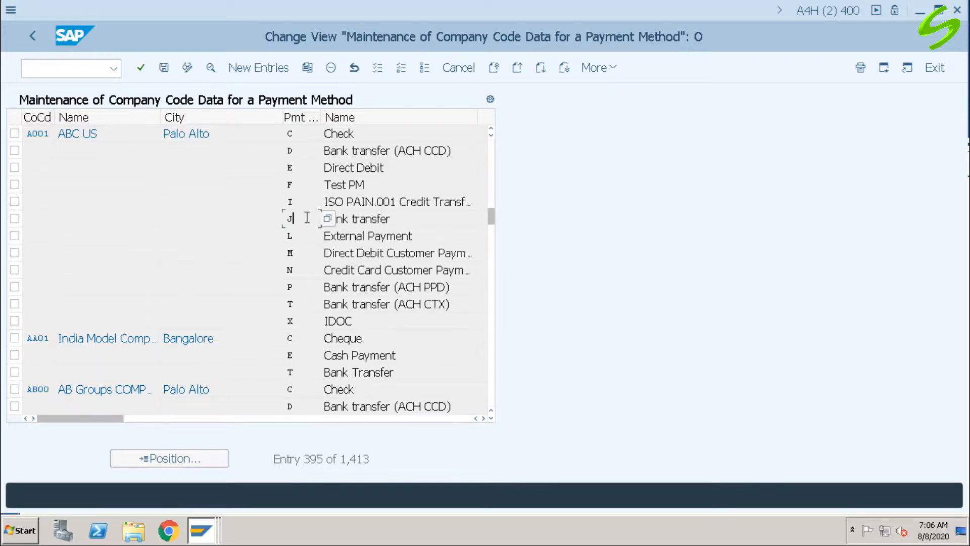
double_click(307, 217)
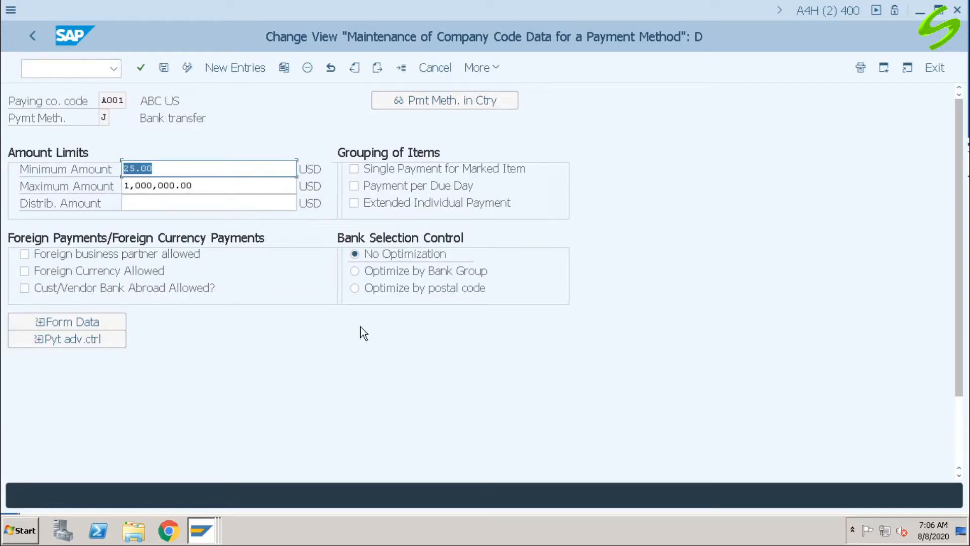
left_click(91, 340)
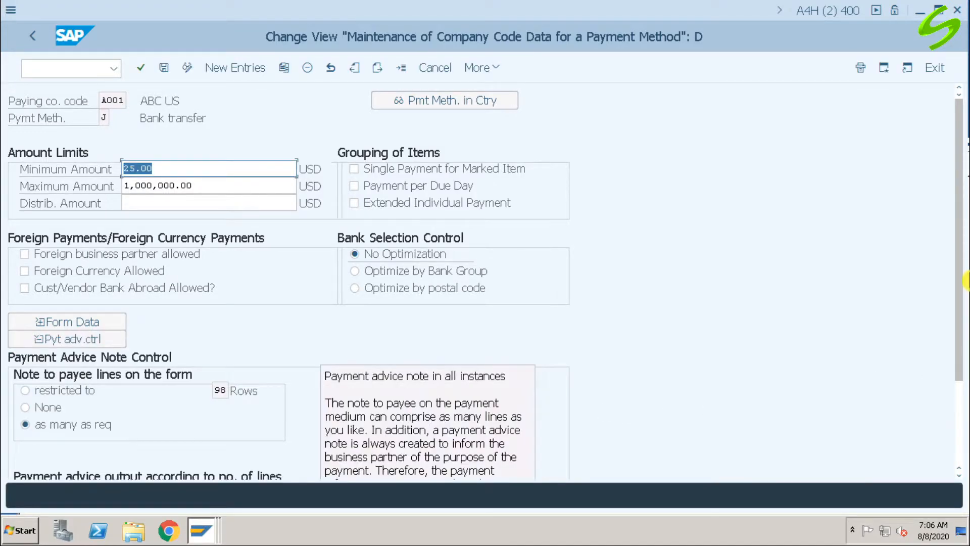
scroll(962, 263, "down", 3)
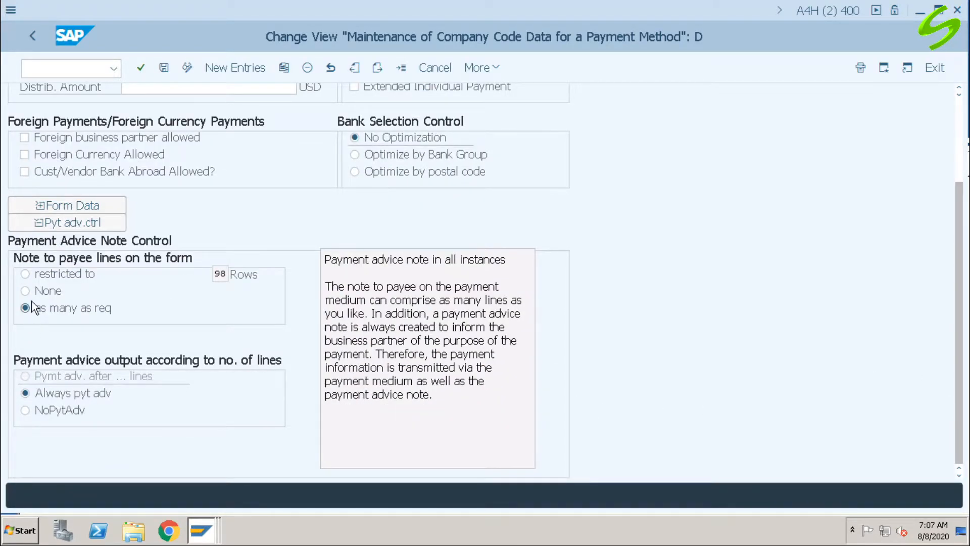
Step: Try None for the note to payee lines on the form, and set it back to as many as req
left_click(44, 292)
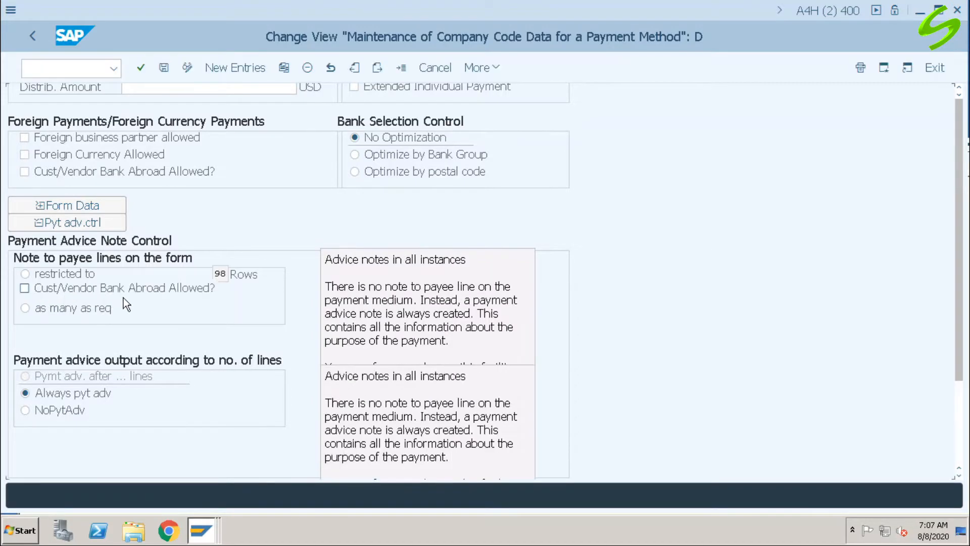
scroll(961, 218, "down", 3)
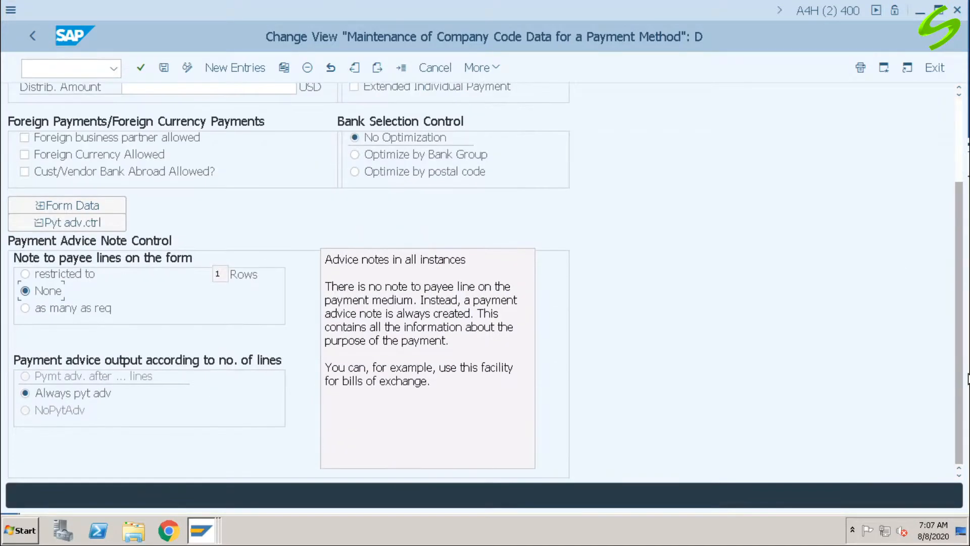
left_click(50, 309)
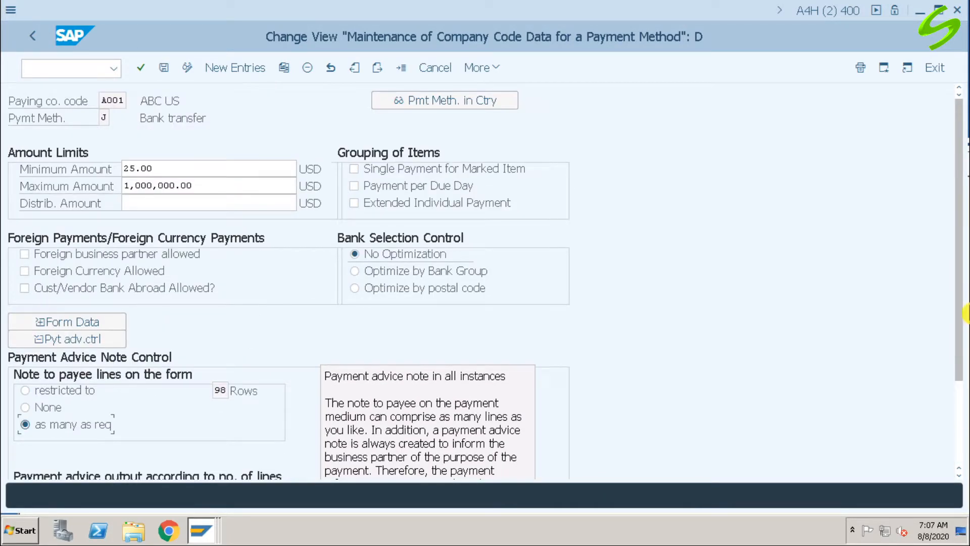
scroll(962, 290, "down", 3)
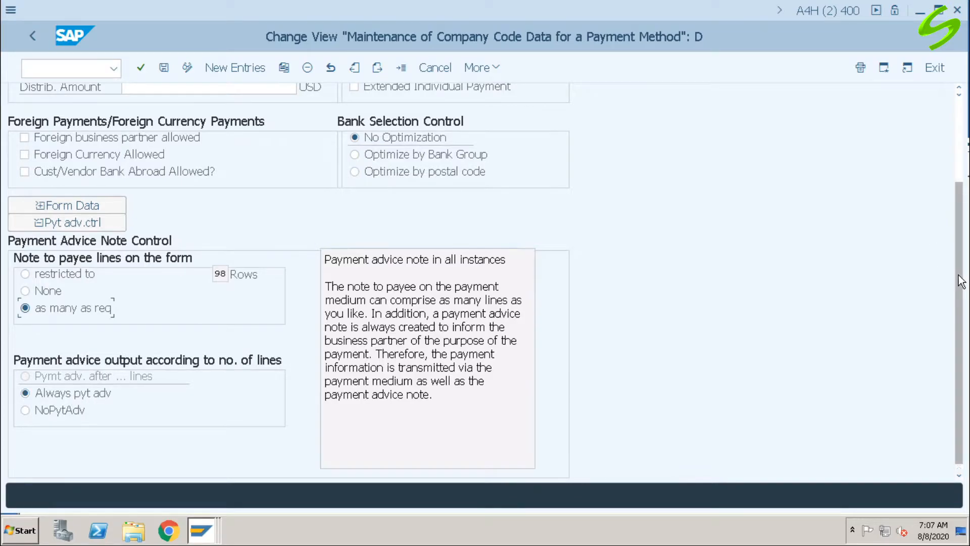
Step: Save the payment method data under the customizing request and return to the payment program customizing overview
scroll(963, 282, "up", 2)
scroll(245, 97, "up", 1)
left_click(167, 69)
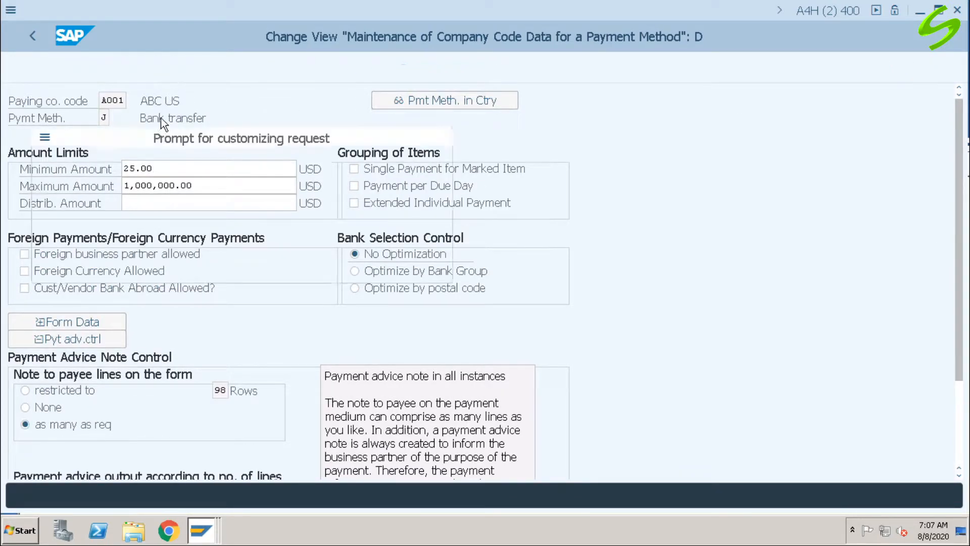
left_click(268, 272)
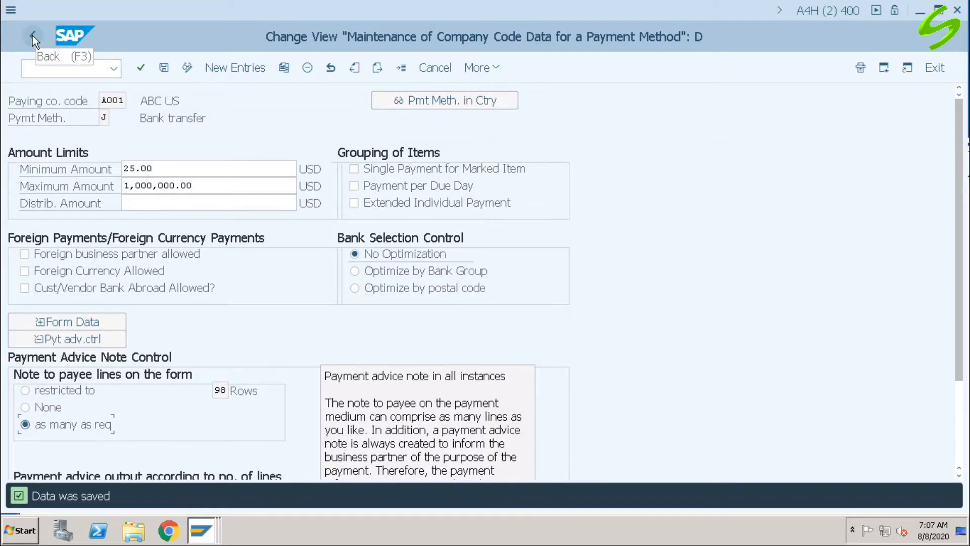
left_click(32, 35)
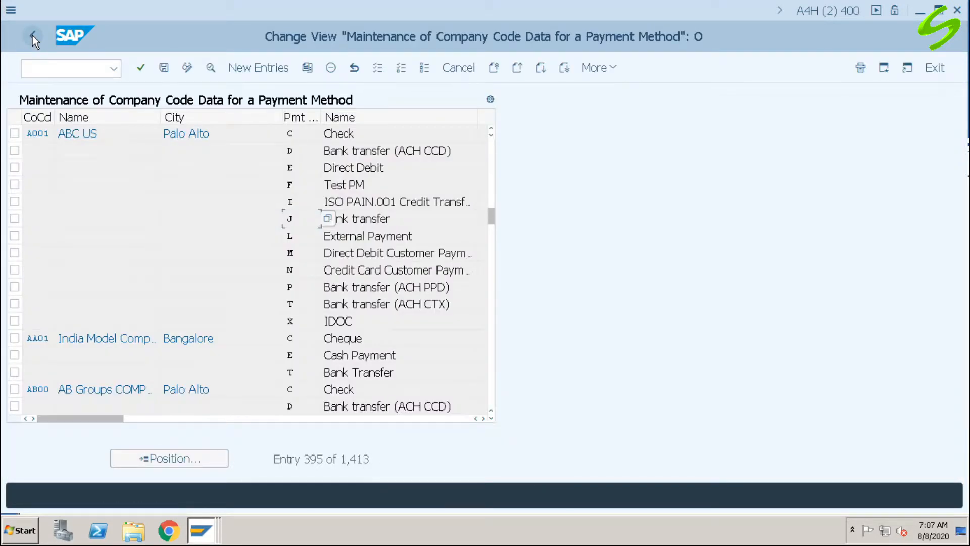
left_click(33, 36)
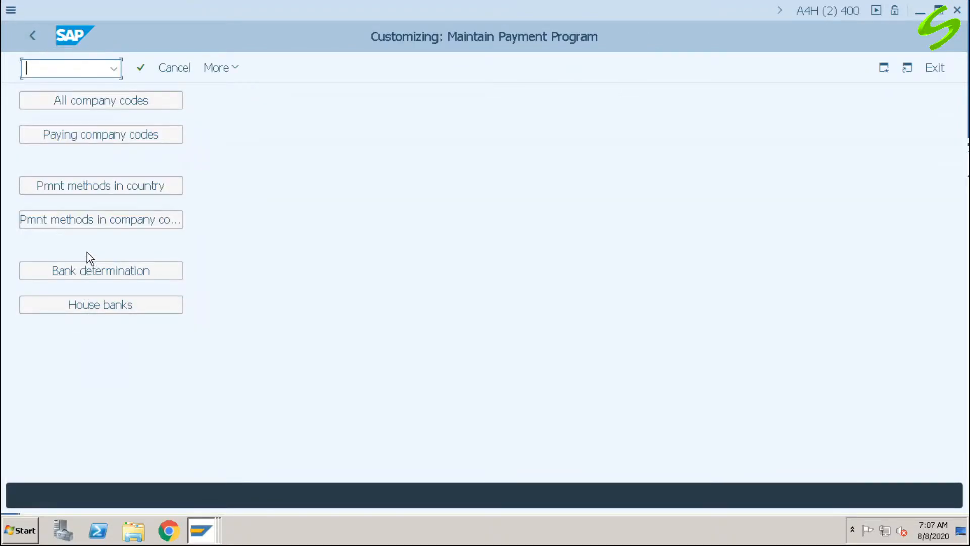
Step: Find company code A001 among the paying company codes and open its details
left_click(100, 143)
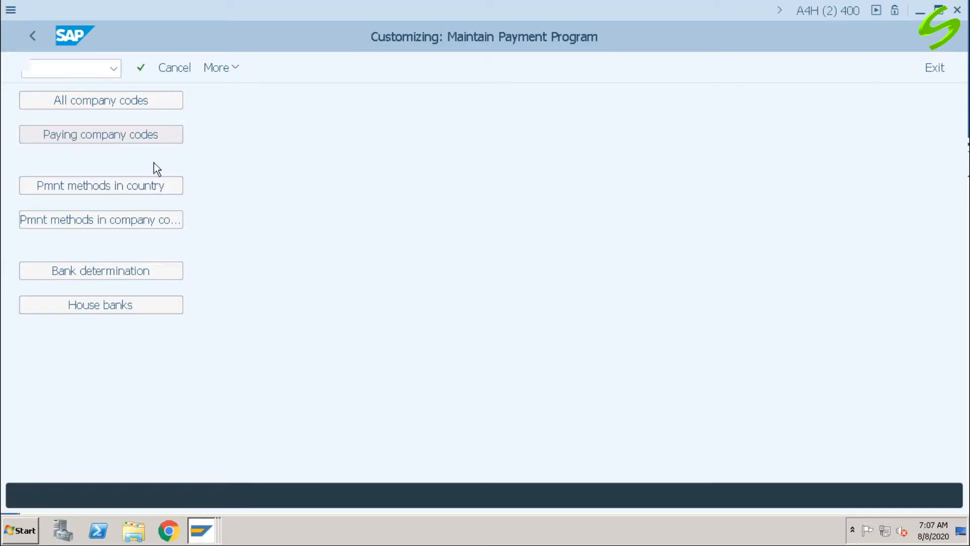
left_click(208, 459)
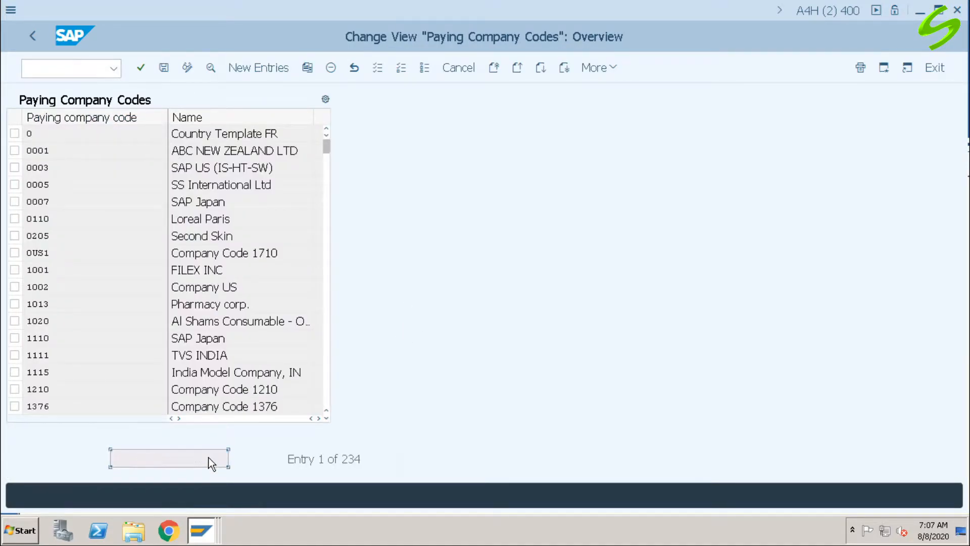
type("a001")
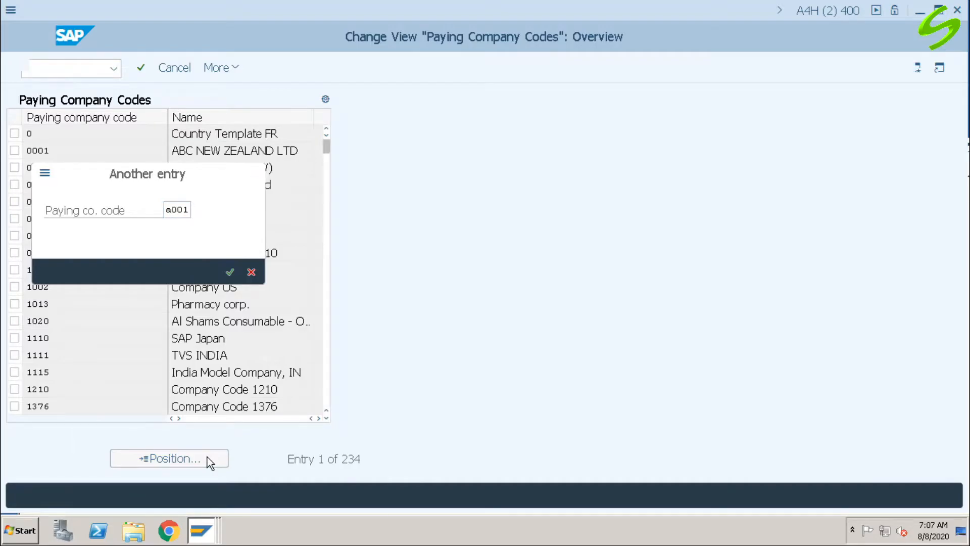
key("Return")
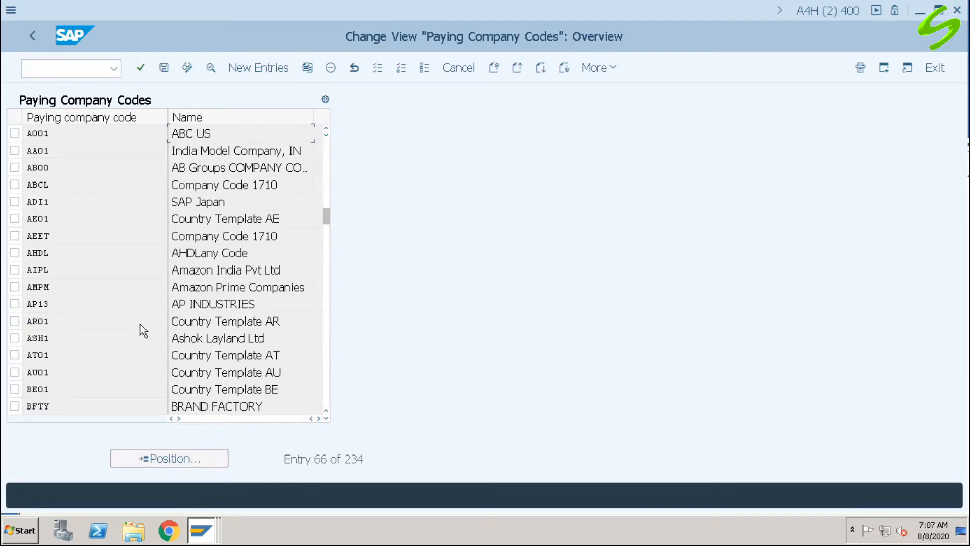
double_click(105, 135)
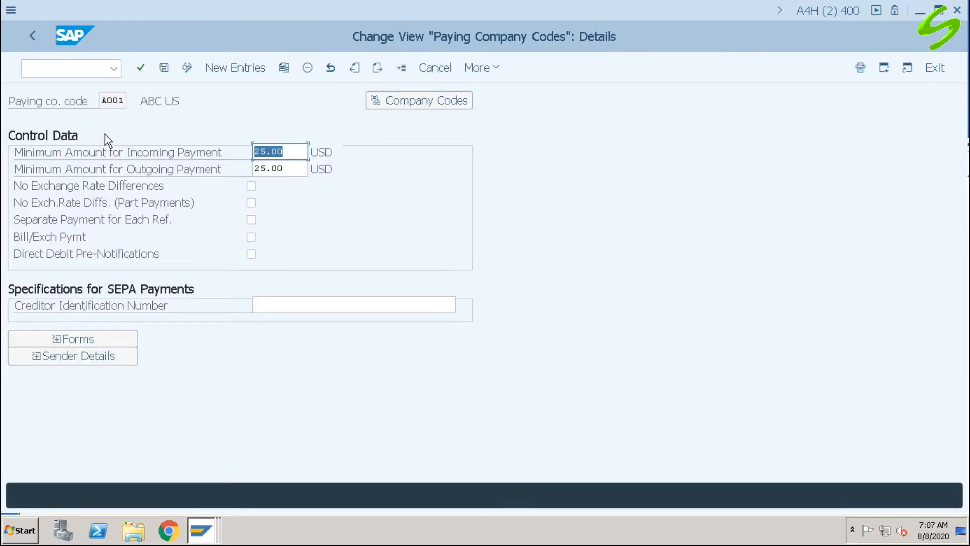
Step: Check the payment advice form of the paying company code, save, and return to the payment program customizing overview
left_click(83, 338)
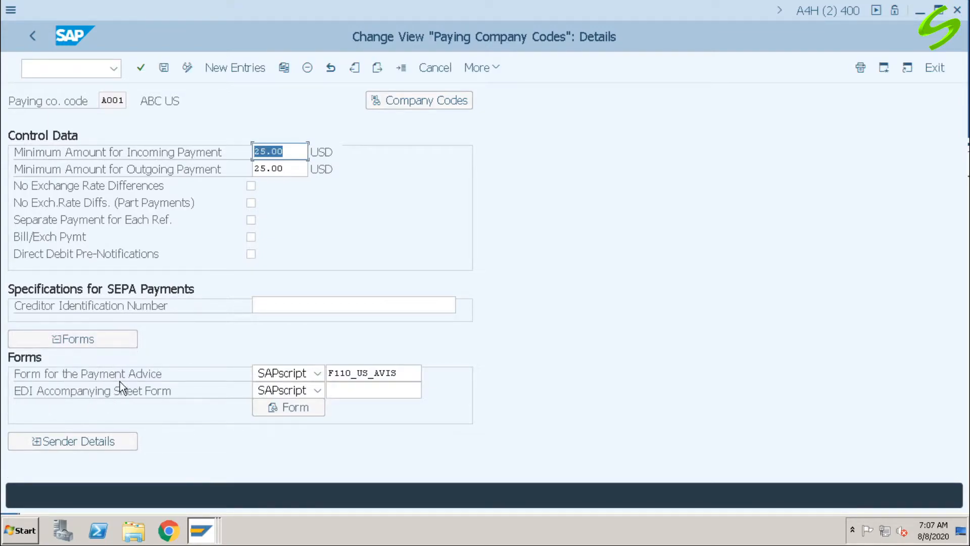
left_click_drag(411, 373, 326, 373)
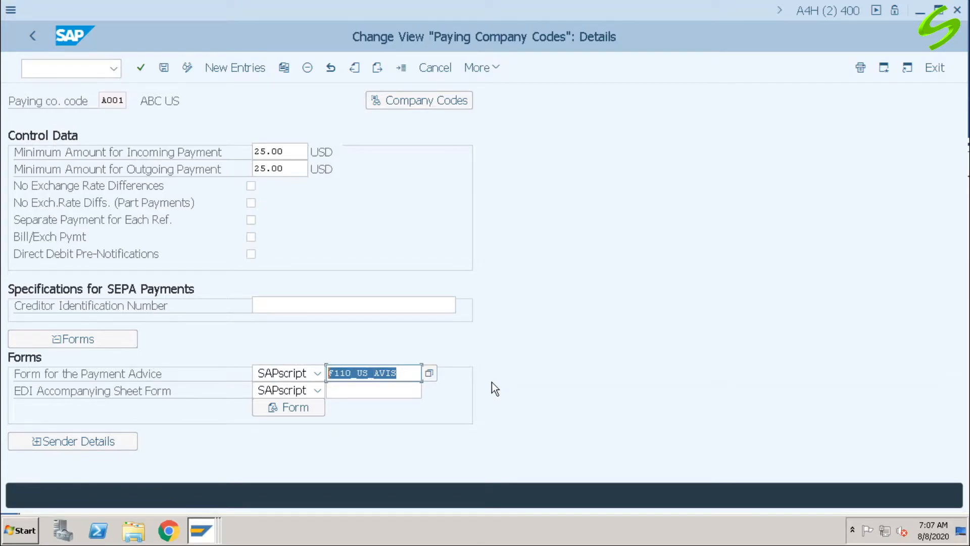
left_click(404, 373)
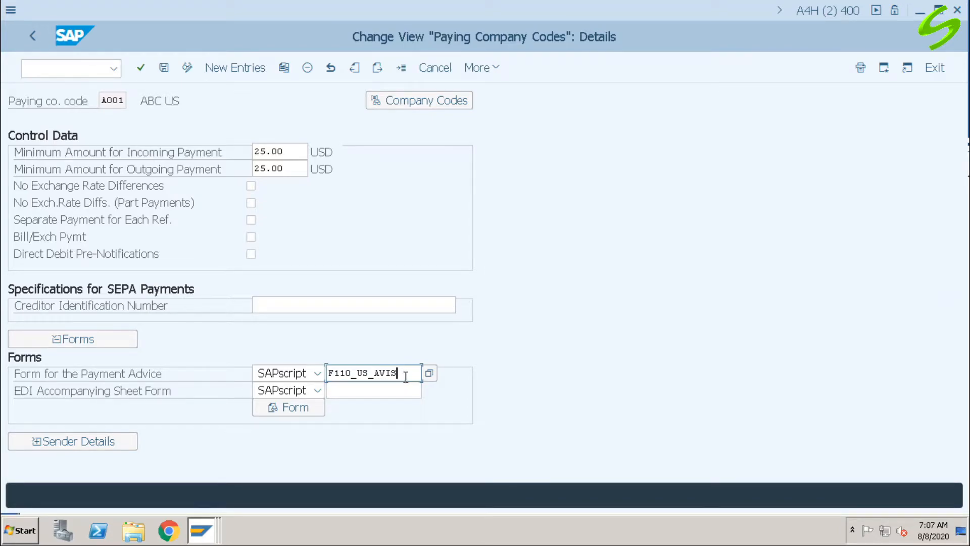
left_click(164, 68)
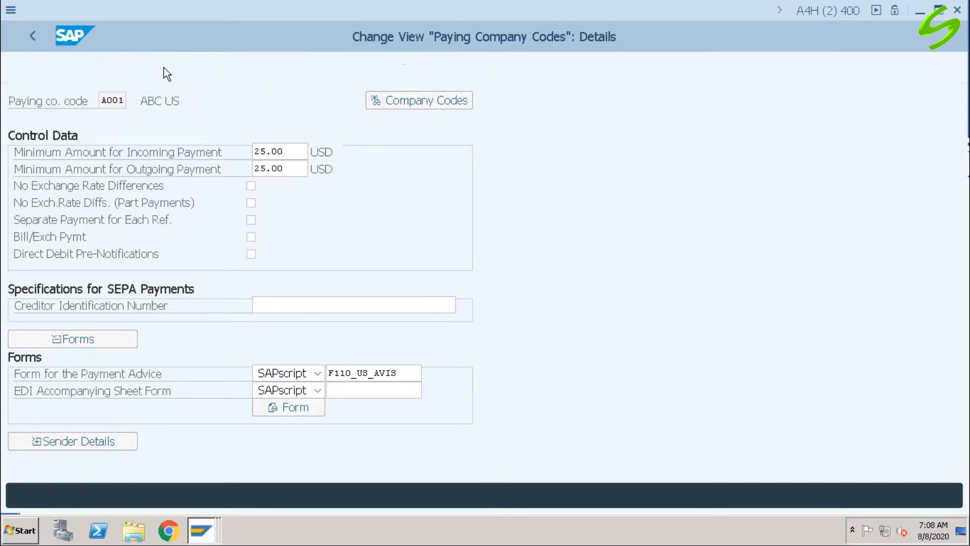
left_click(34, 36)
left_click(36, 37)
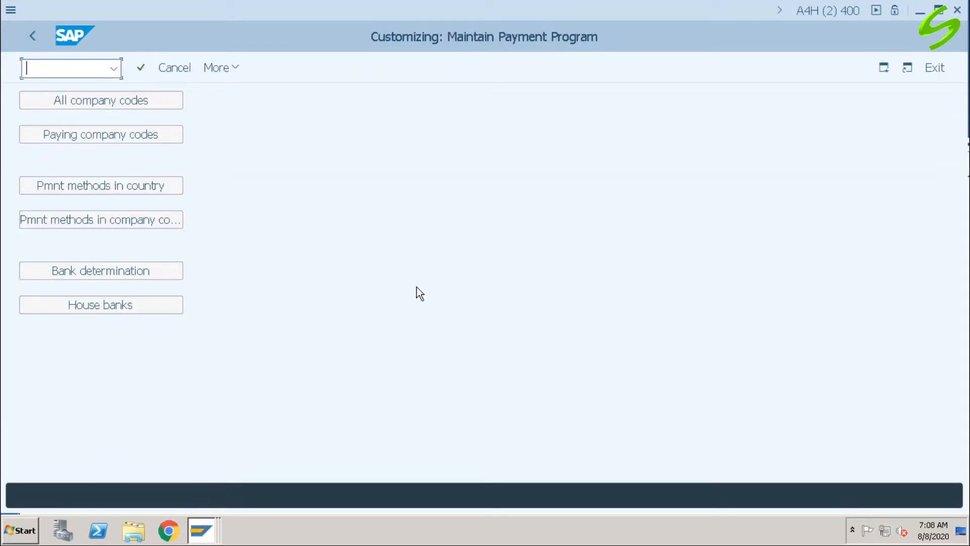
Step: Go to transaction FIBF and open the settings for process modules of a customer
type("/nfibf")
key("Return")
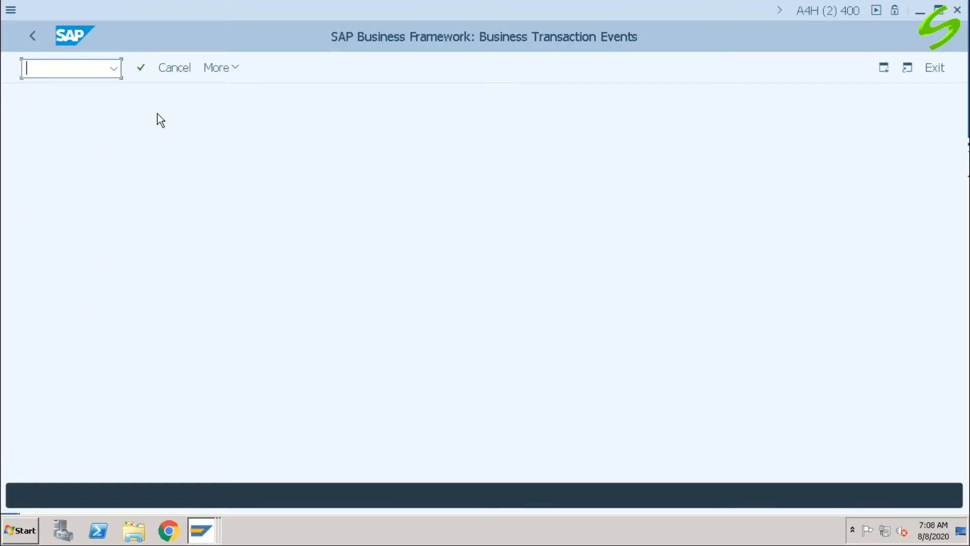
left_click(233, 72)
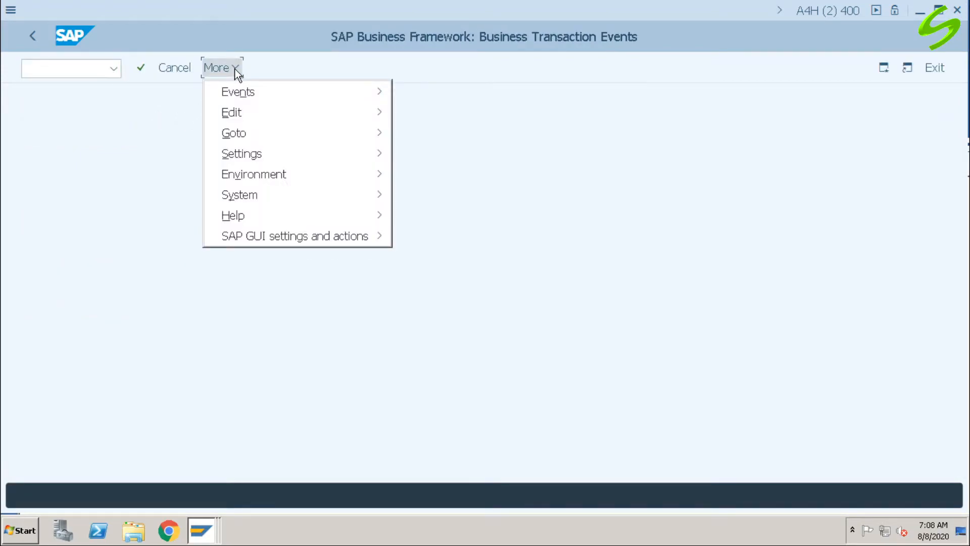
mouse_move(304, 115)
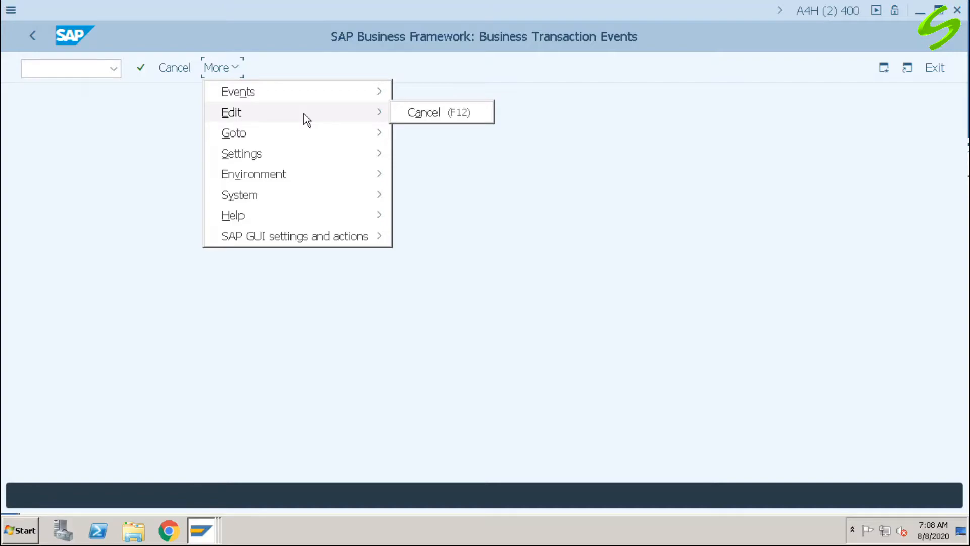
mouse_move(318, 152)
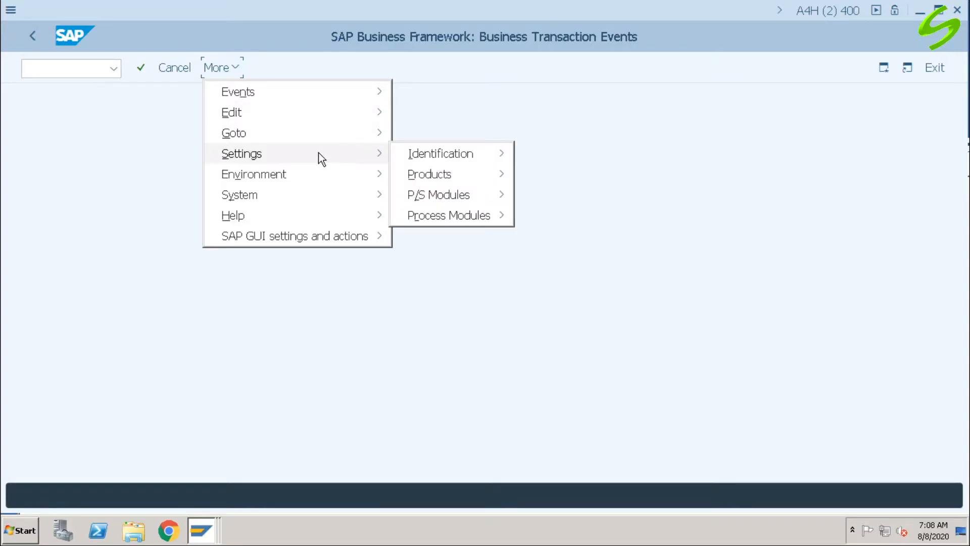
mouse_move(493, 215)
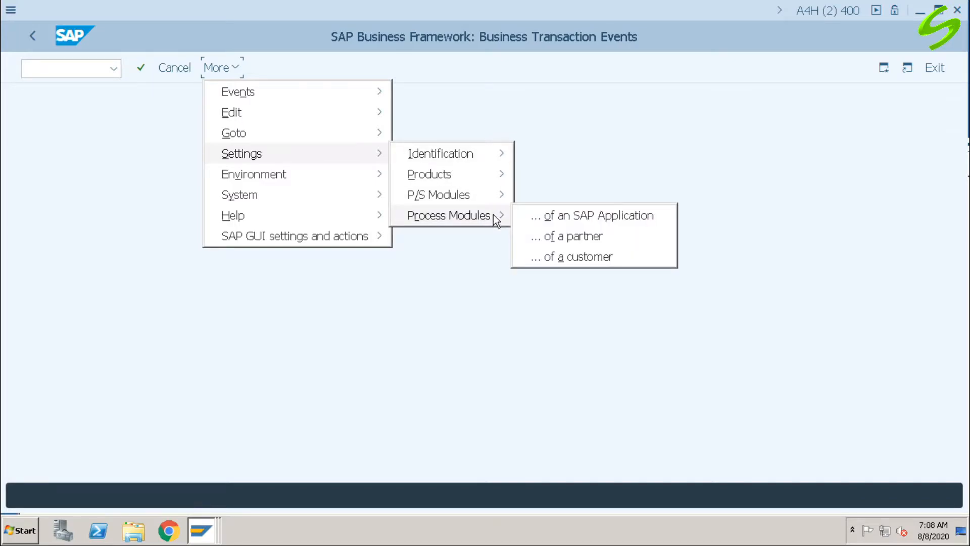
left_click(582, 257)
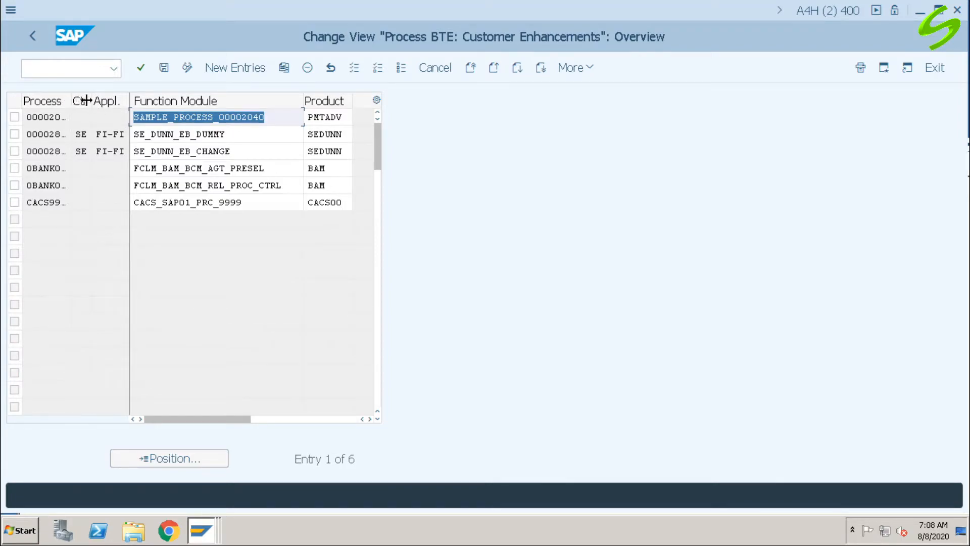
Step: Widen the Process column and examine process 00002040 and its assigned function module
left_click_drag(71, 100, 100, 101)
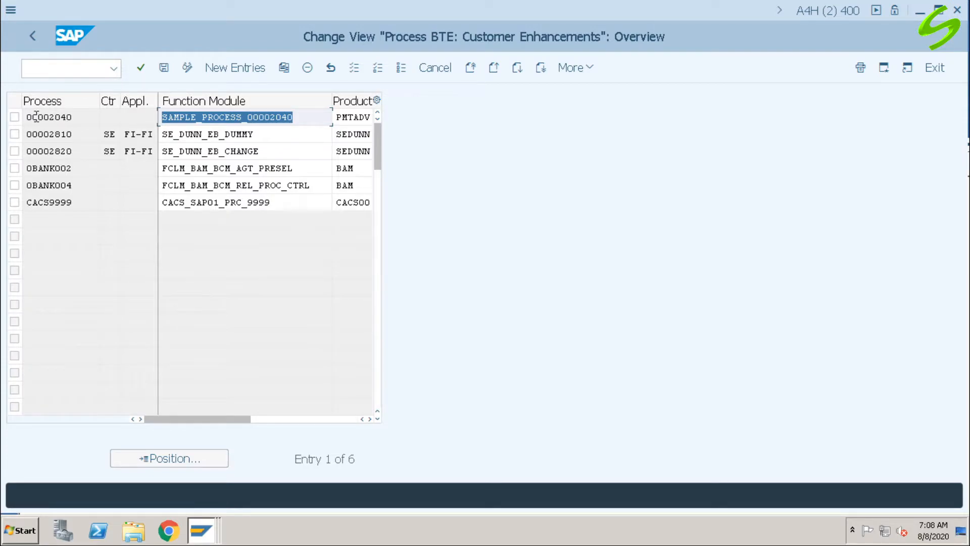
left_click(80, 116)
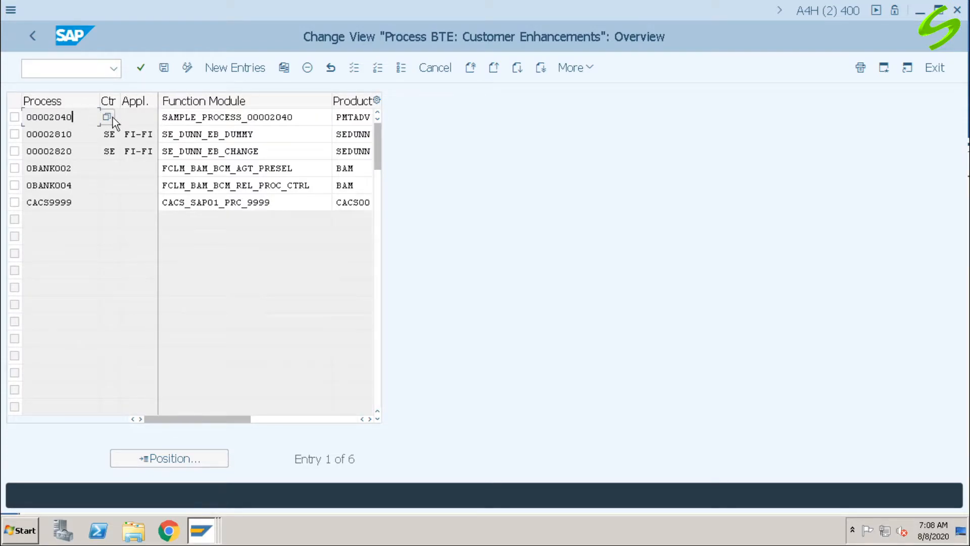
left_click(229, 117)
left_click_drag(80, 118, 7, 125)
Step: Look up the description of process interface 00002040 in the value help, and close the list
left_click(107, 116)
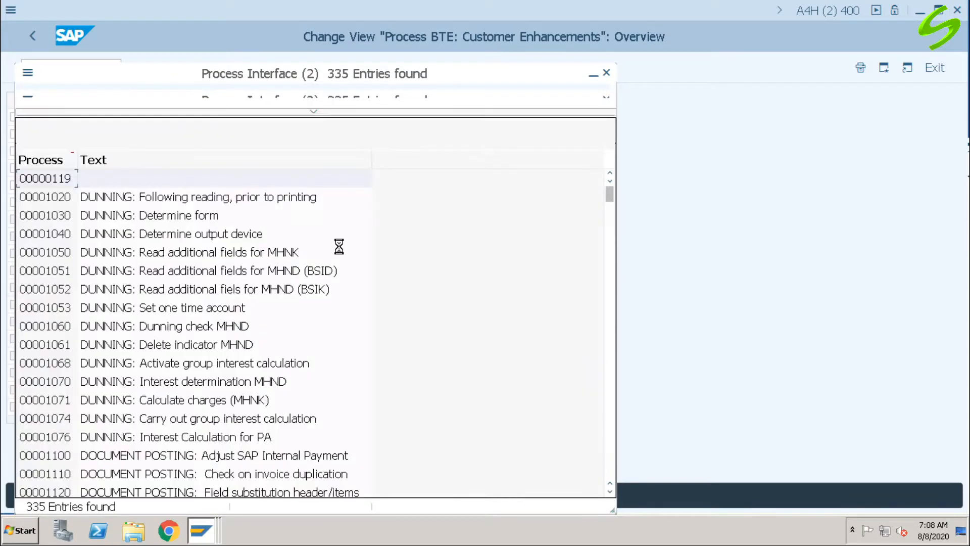
left_click(309, 114)
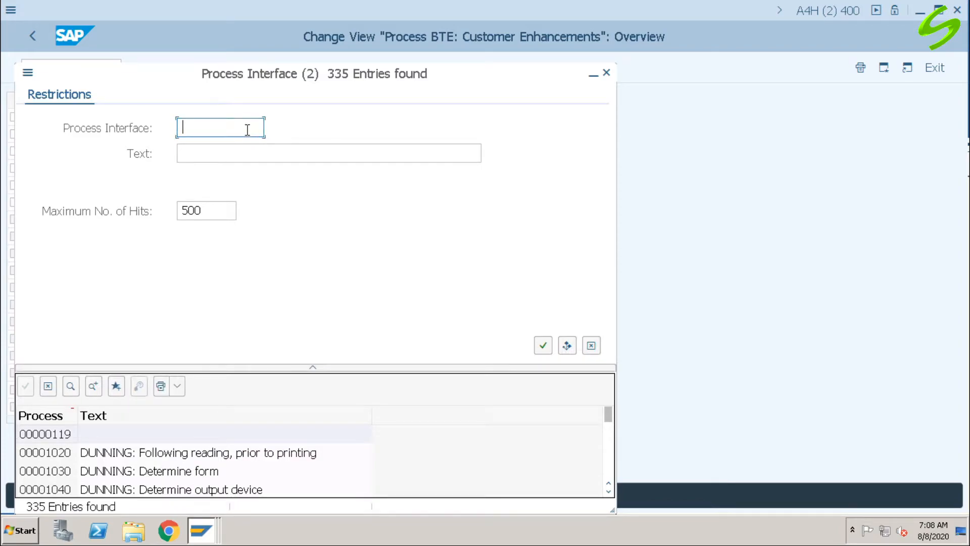
type("00002040")
left_click(542, 346)
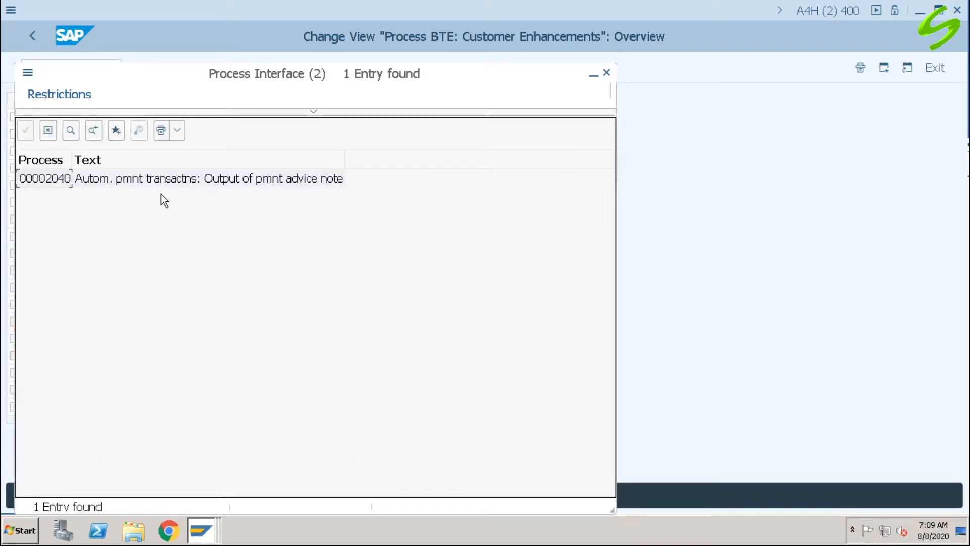
left_click(323, 180)
left_click(606, 73)
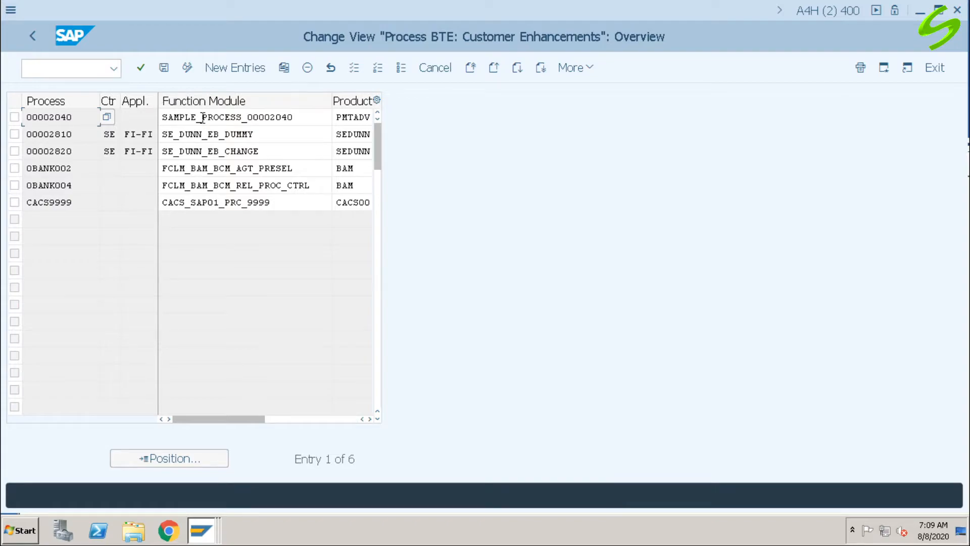
Step: Examine the function module assigned to process 00002040 in the customer enhancements
left_click_drag(309, 115, 123, 120)
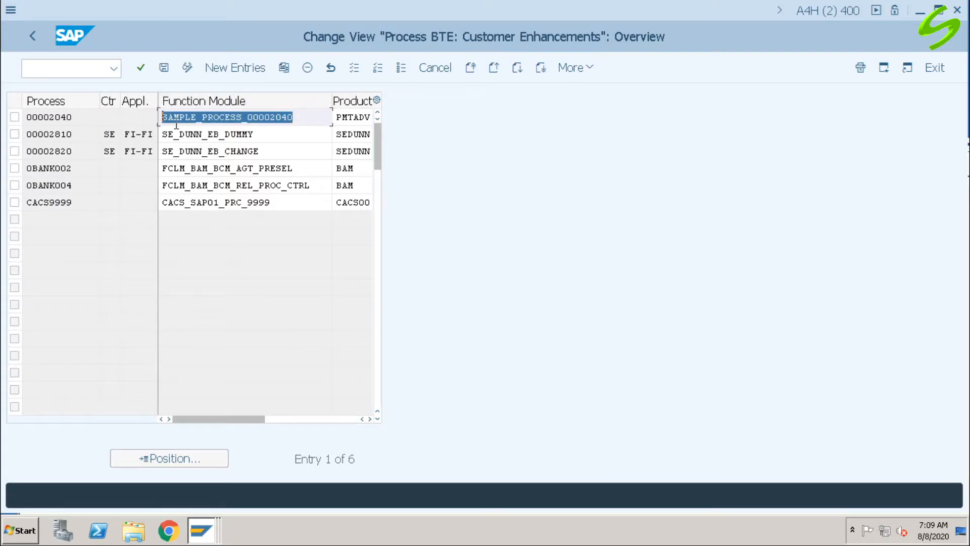
left_click(292, 123)
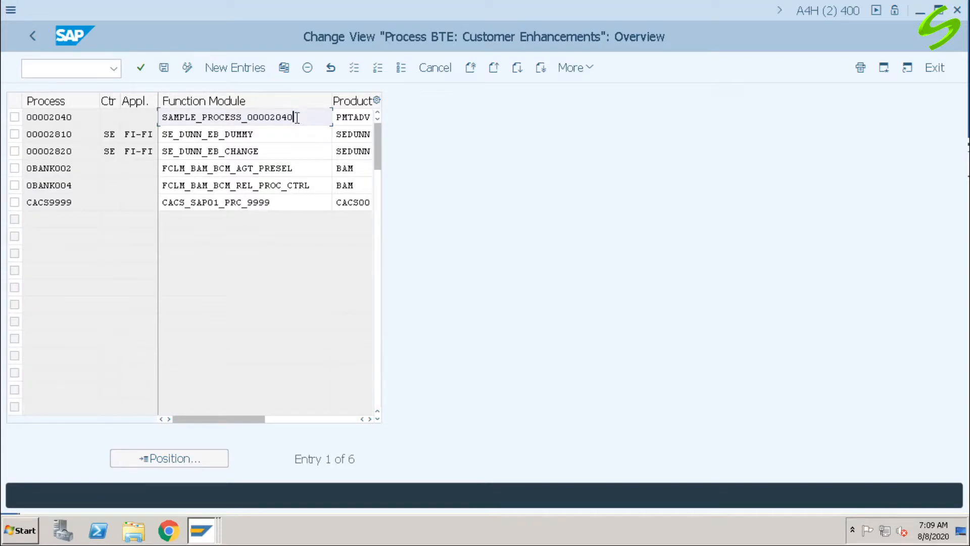
left_click_drag(297, 117, 143, 118)
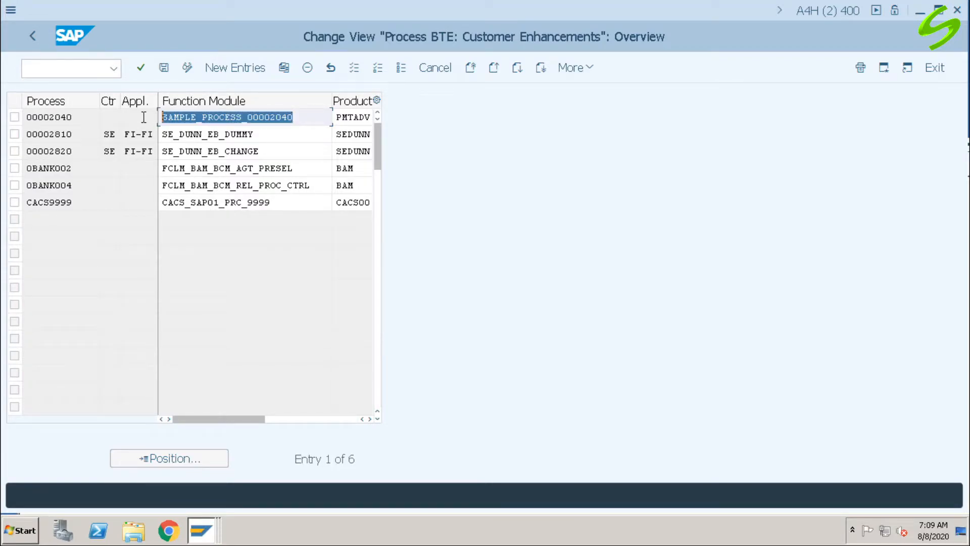
left_click(308, 117)
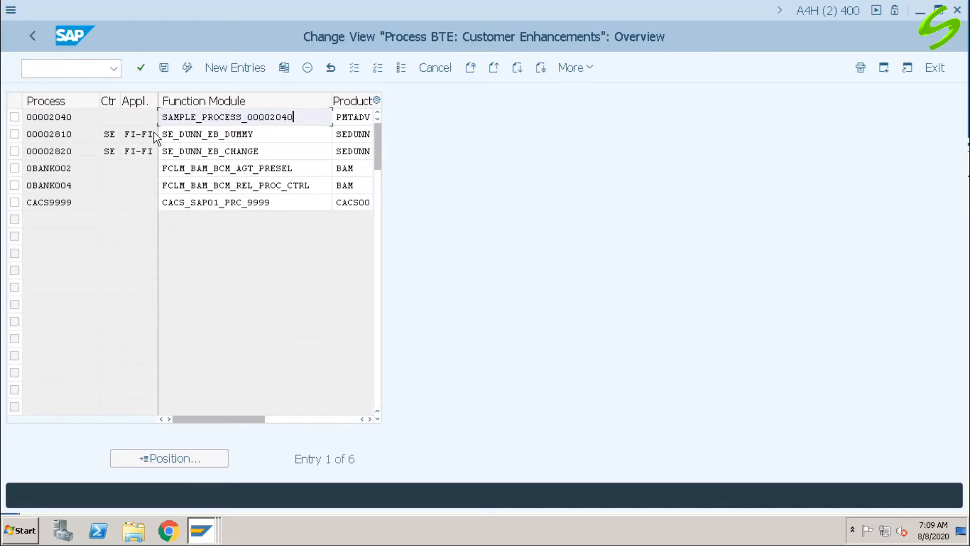
Step: Narrow the application indicator column, check the product of process 00002040, and save the customer enhancements view
left_click_drag(157, 102, 139, 102)
left_click_drag(177, 103, 154, 110)
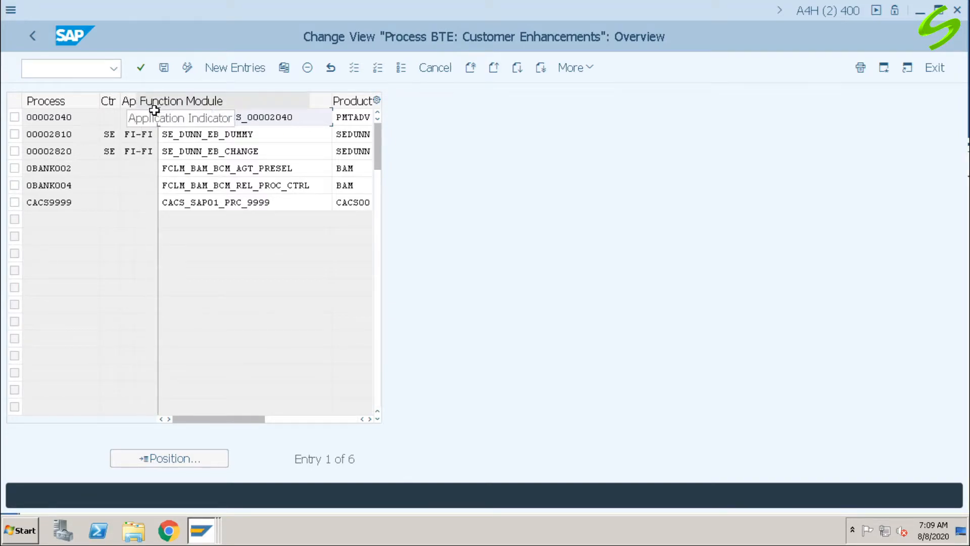
left_click_drag(349, 118, 293, 119)
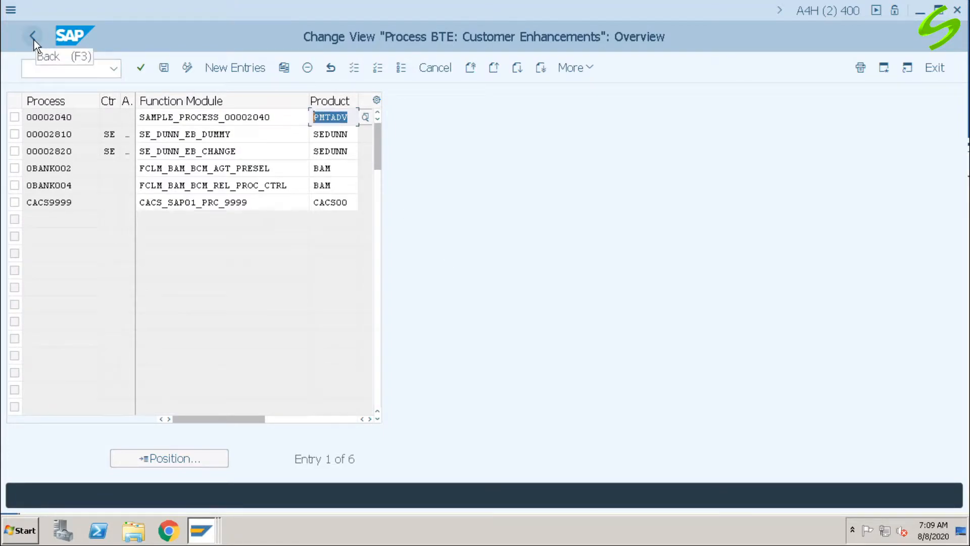
left_click(163, 68)
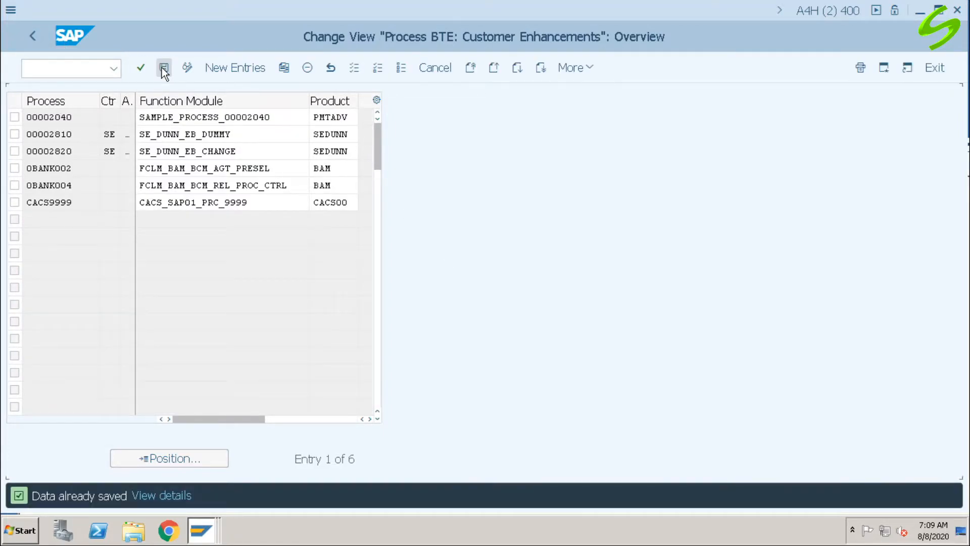
Step: Go to transaction BP, search by business partner number and open Test Vendor 1 for ABC
left_click(48, 69)
type("/n")
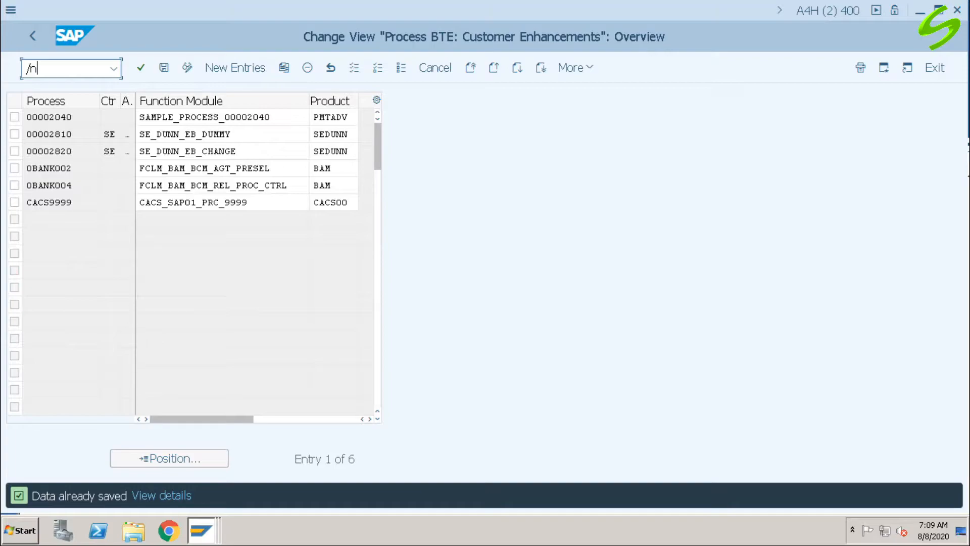
type("bp")
key("Return")
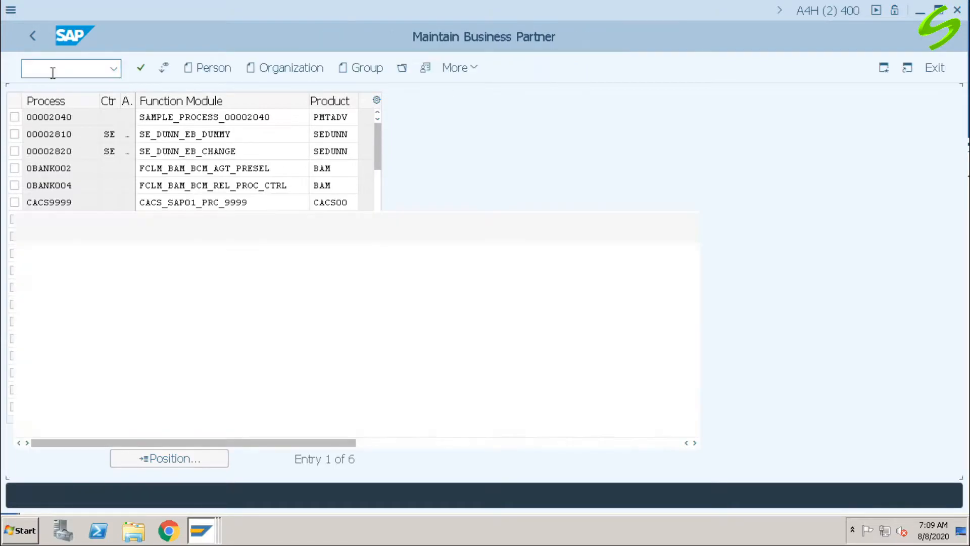
left_click(147, 171)
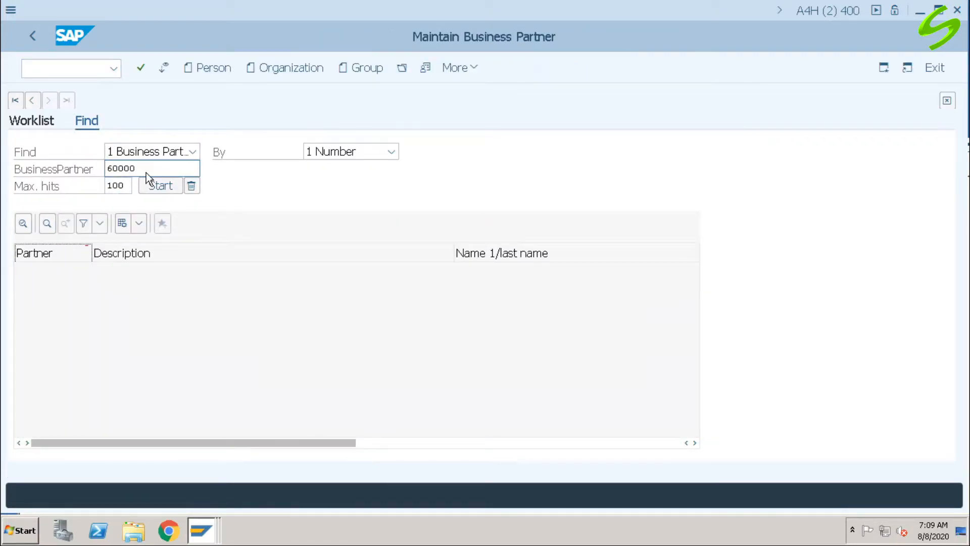
key("Return")
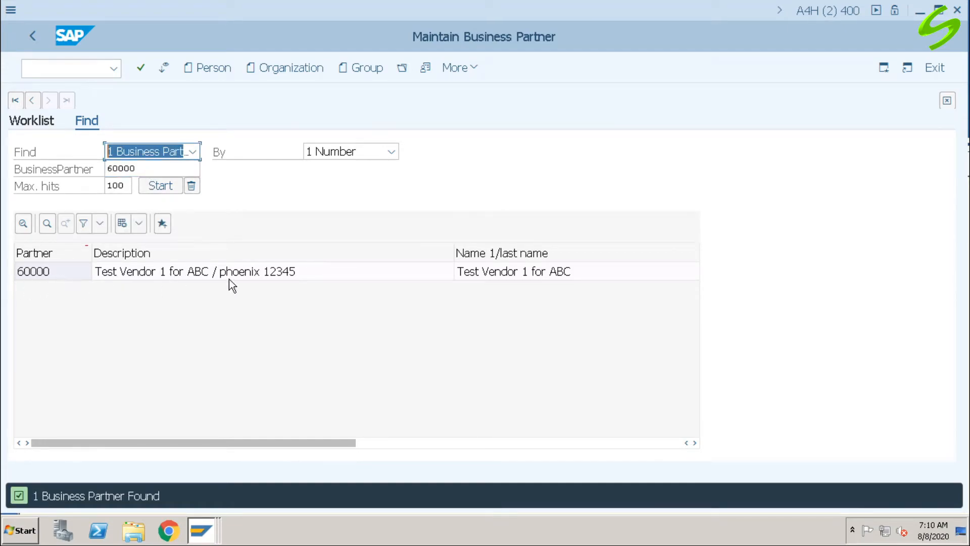
double_click(314, 277)
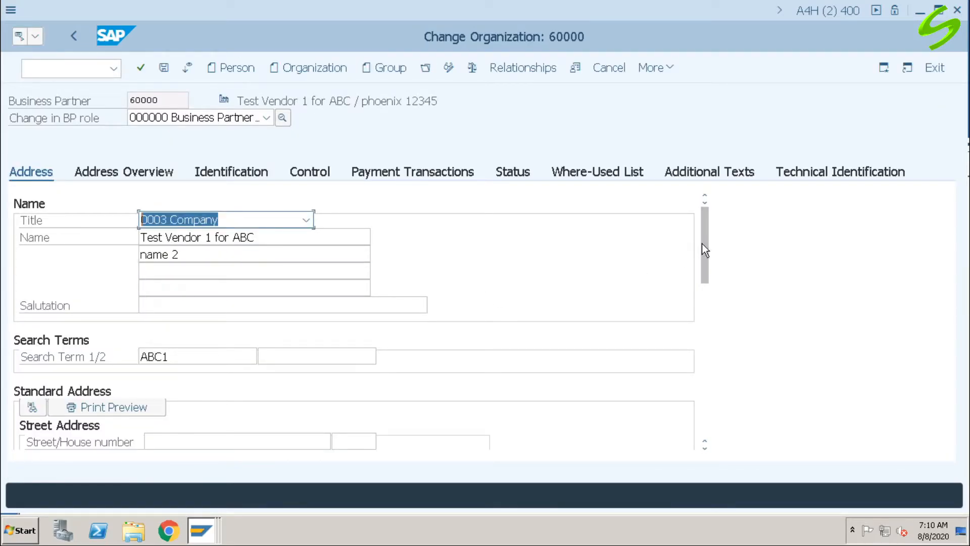
Step: Check the e-mail field in the vendor's address communication data and open the address overview
left_click_drag(705, 250, 712, 379)
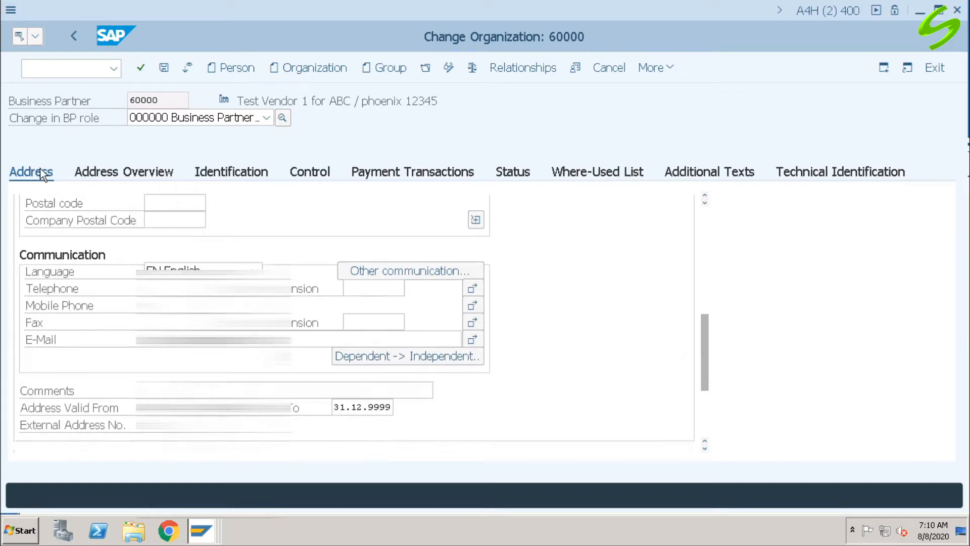
left_click(48, 289)
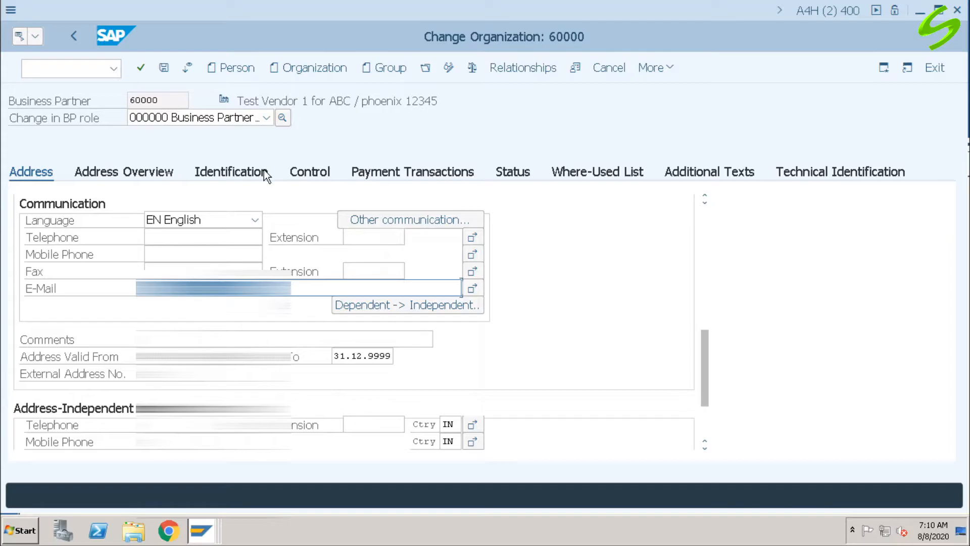
left_click(169, 174)
Step: Change the business partner role to FLVN00 Supplier (Fin.Accounting) and open the vendor's company code data
left_click(267, 118)
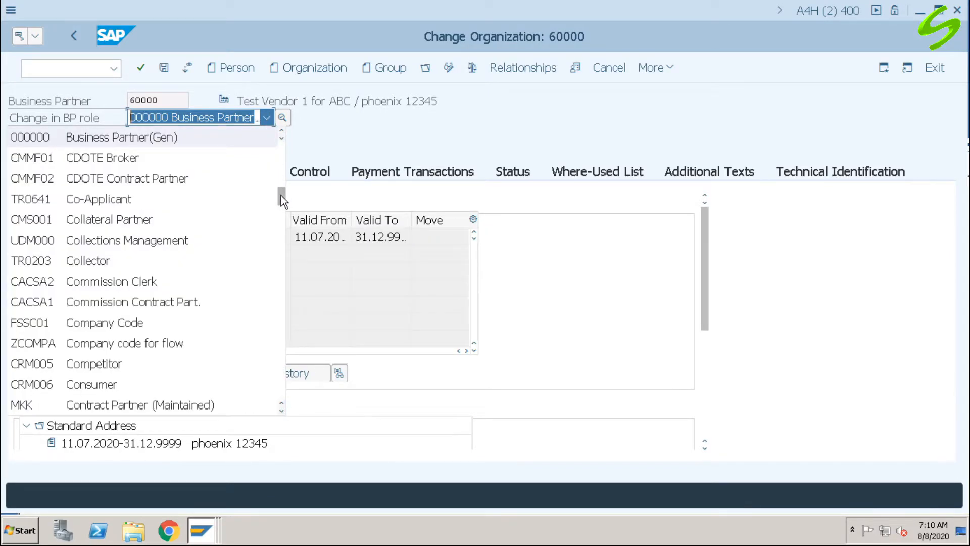
left_click_drag(280, 200, 280, 338)
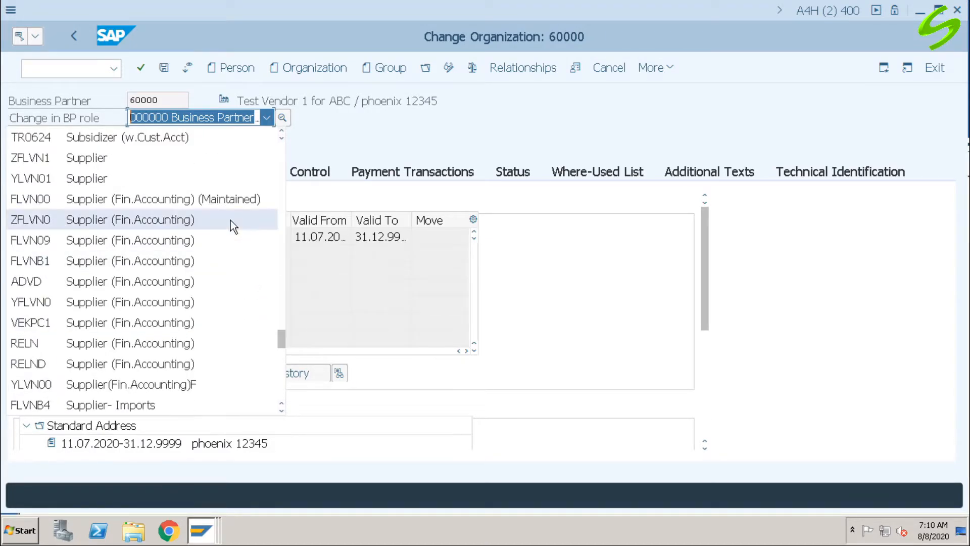
left_click(226, 204)
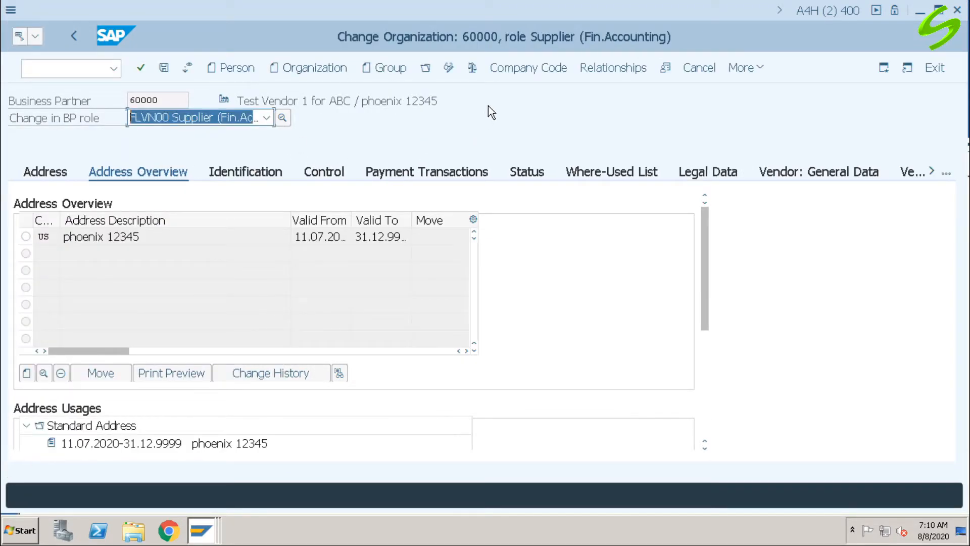
left_click(525, 68)
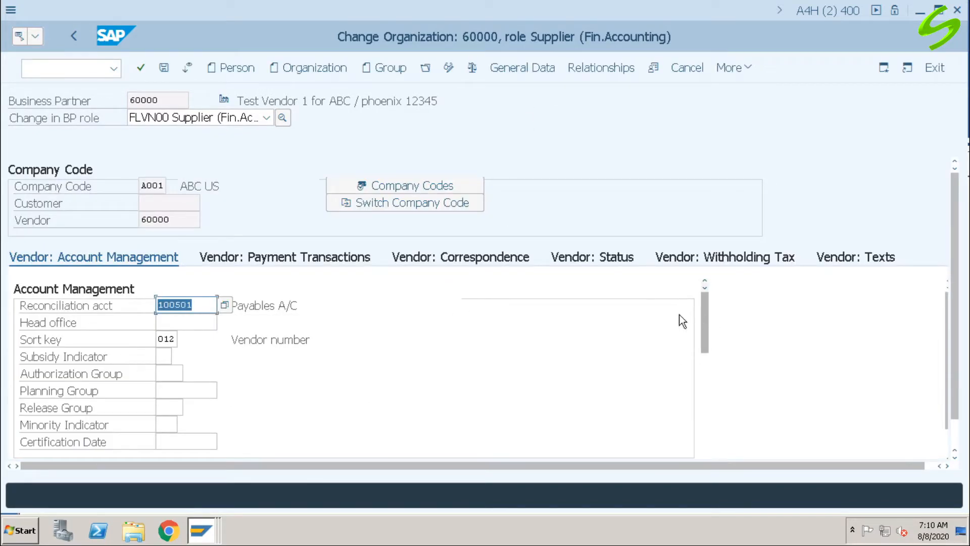
Step: Examine the clerk's internet address in the vendor's correspondence data for company code A001
left_click(460, 258)
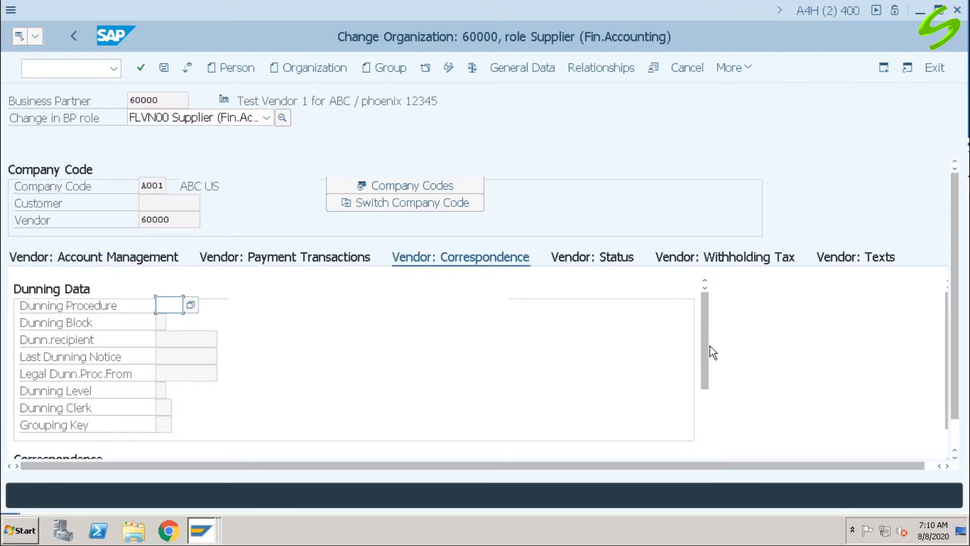
left_click_drag(704, 346, 710, 459)
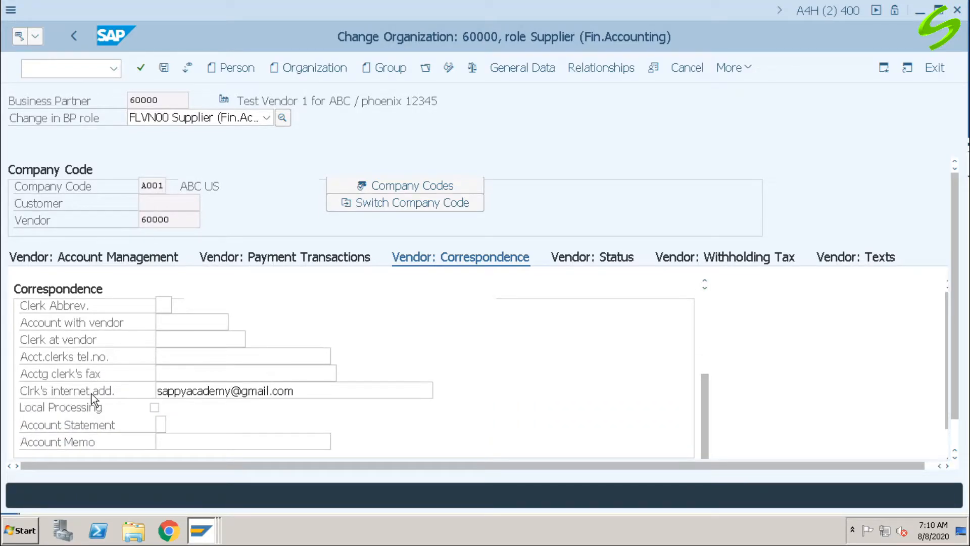
left_click_drag(296, 391, 135, 392)
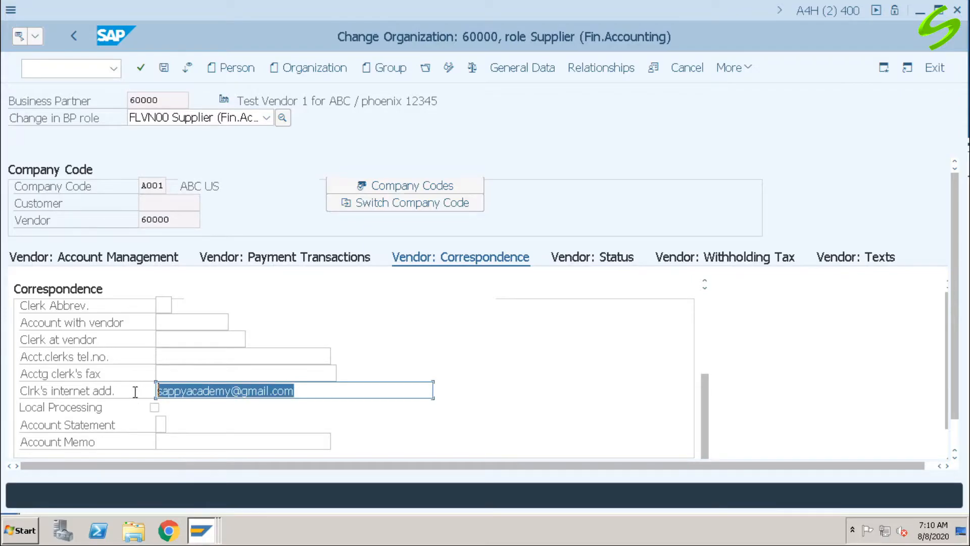
Step: Leave business partner maintenance and start transaction FB60 to enter a vendor invoice
left_click(73, 70)
type("/n")
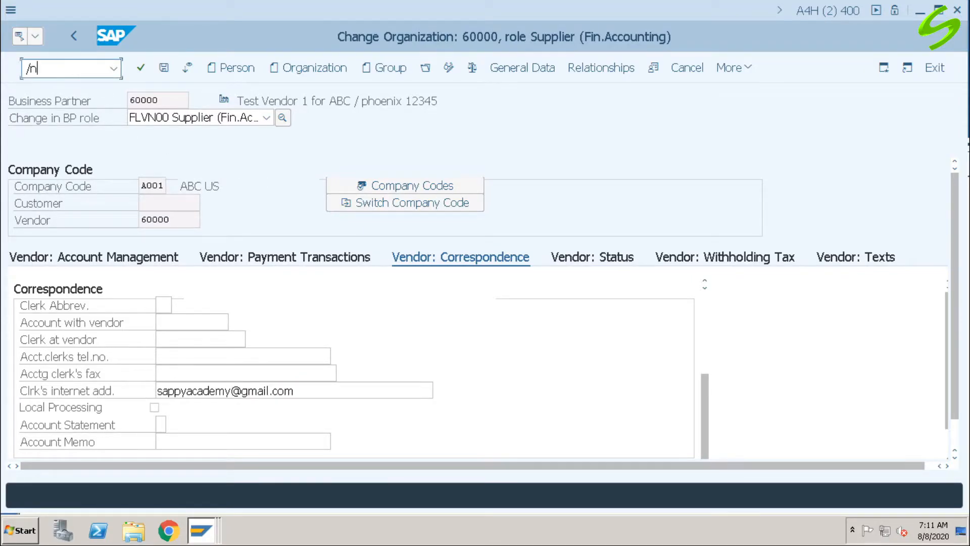
key("Return")
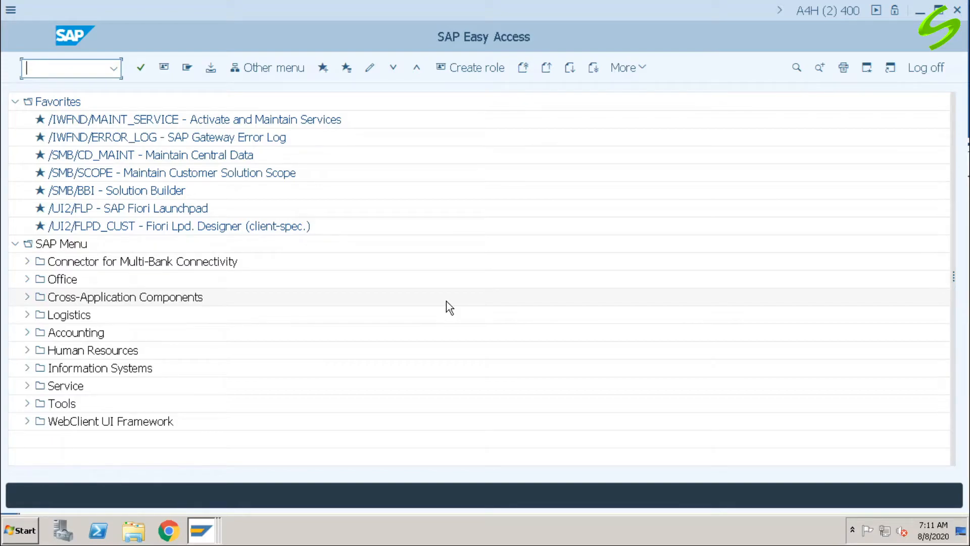
type("fb60")
key("Return")
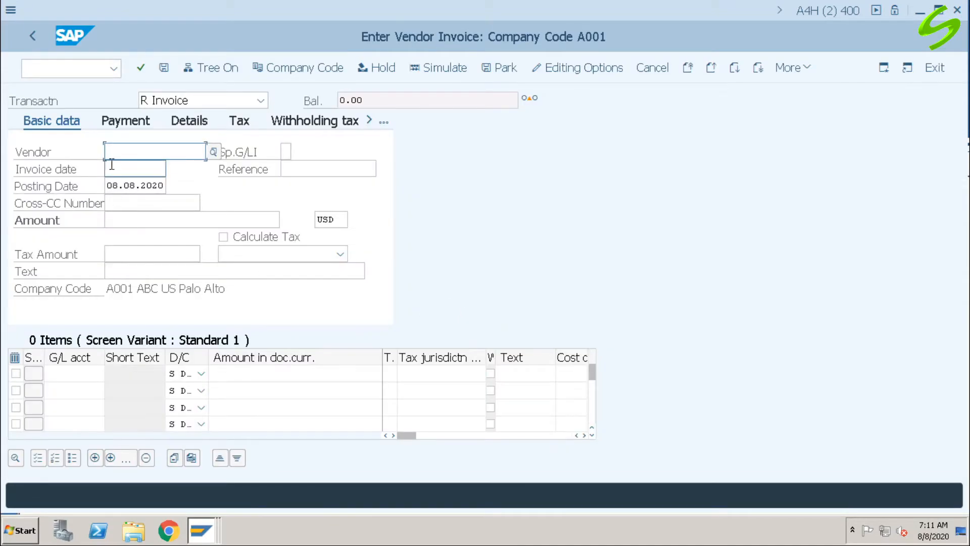
Step: Fill in the invoice header with the test vendor's number, invoice date 08.08.2020, reference tst13 and amount 8000 USD
type("6")
left_click(132, 168)
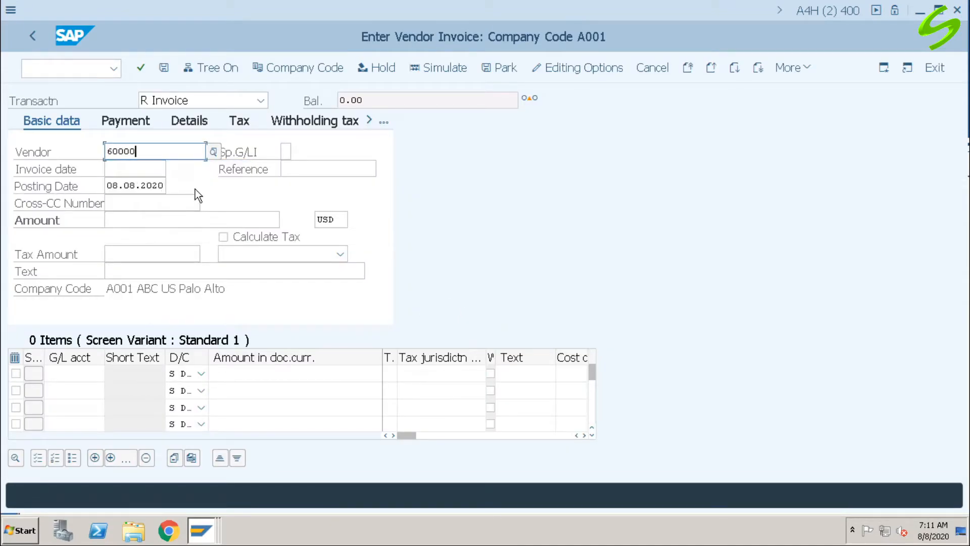
left_click(137, 167)
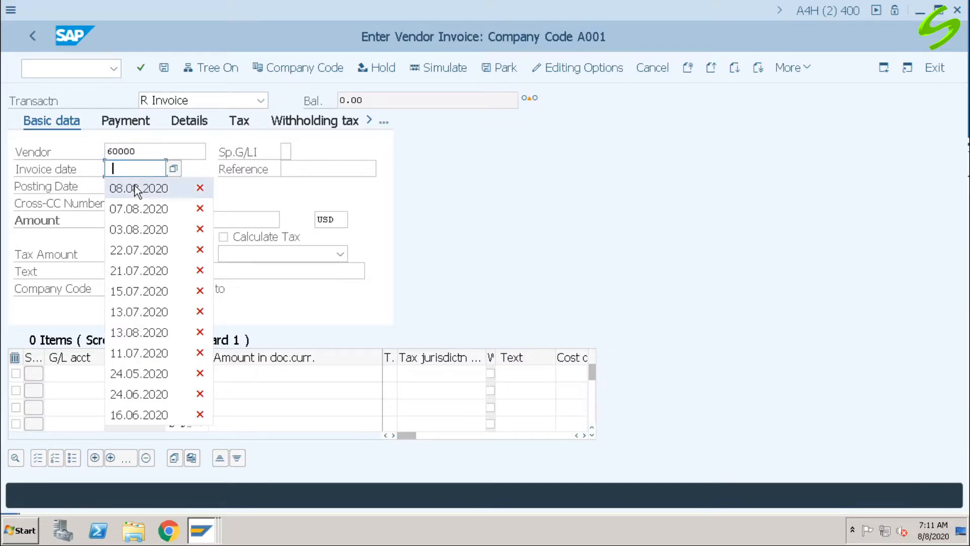
left_click(134, 188)
left_click(304, 172)
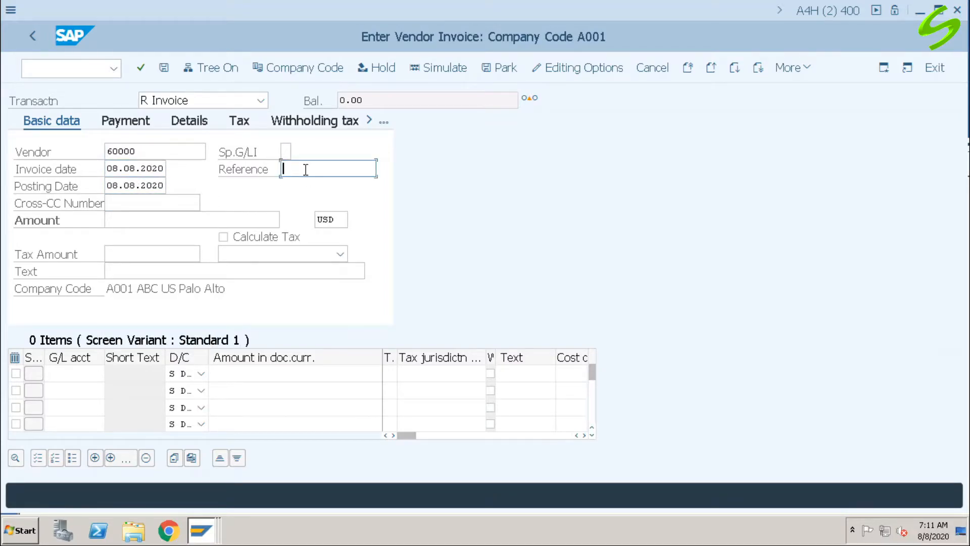
left_click(308, 186)
key("Tab")
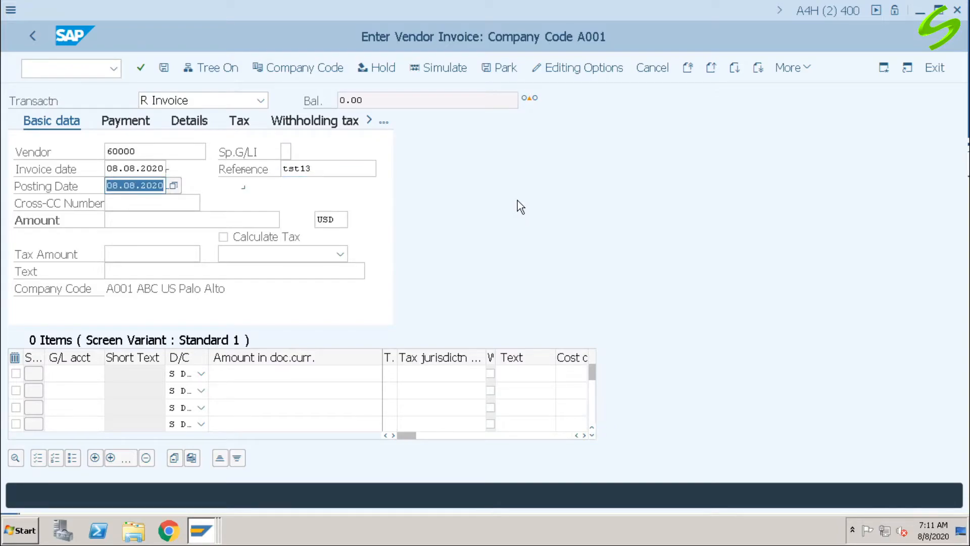
left_click(134, 221)
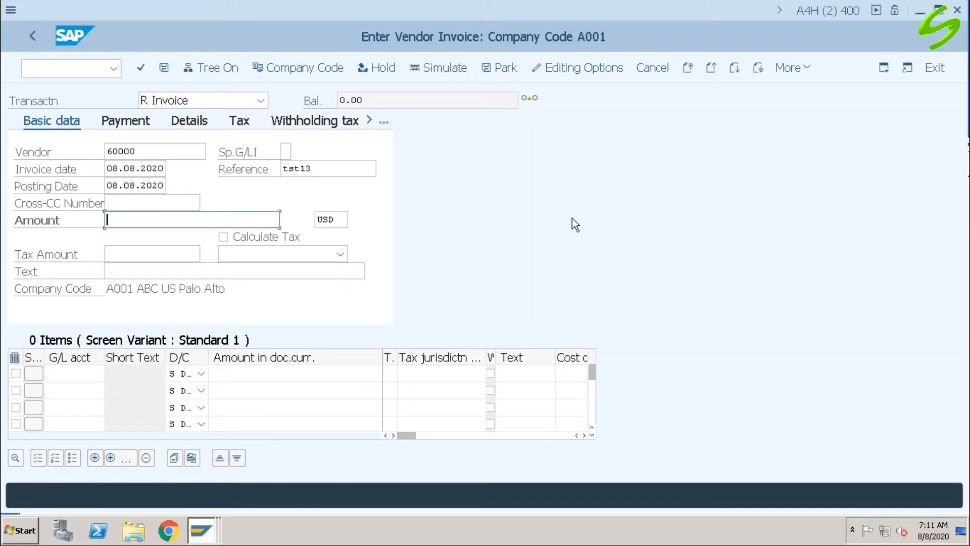
type("8000")
Step: Add a debit line item for G/L account 400300 with amount 8000 and acknowledge the down payment information
left_click(81, 372)
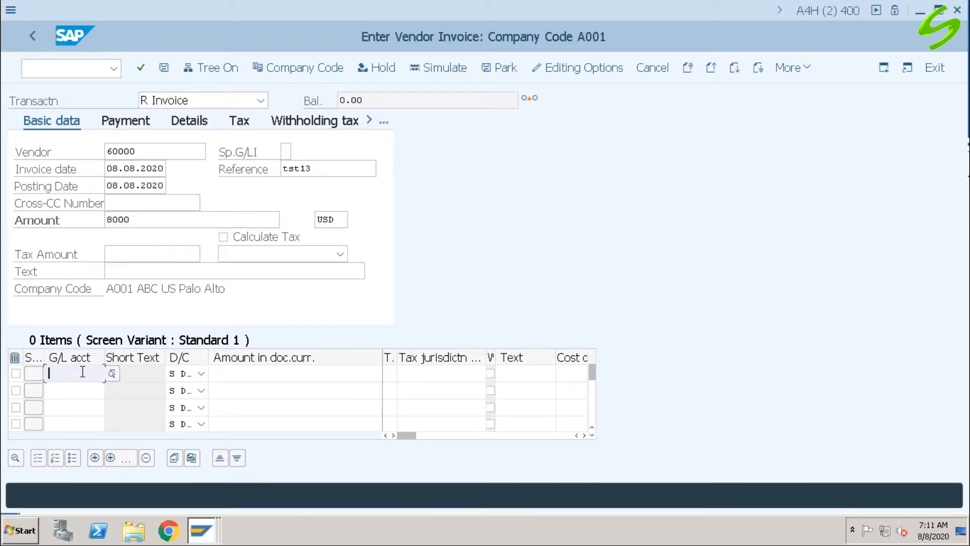
left_click(83, 372)
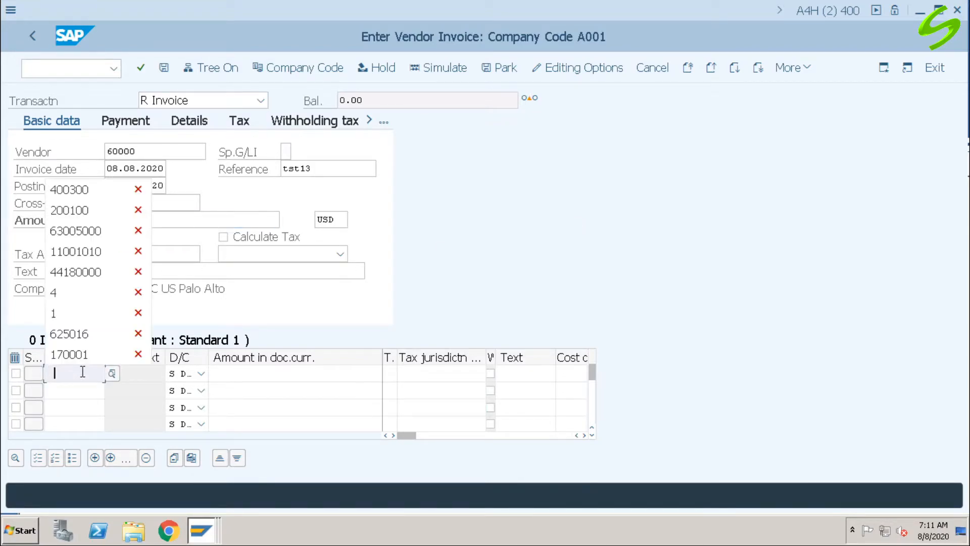
left_click(92, 190)
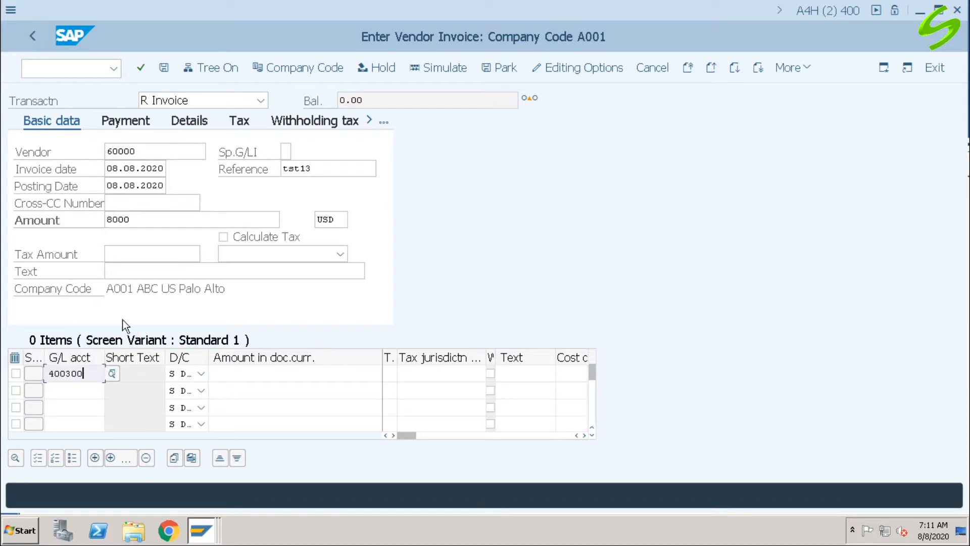
left_click(332, 373)
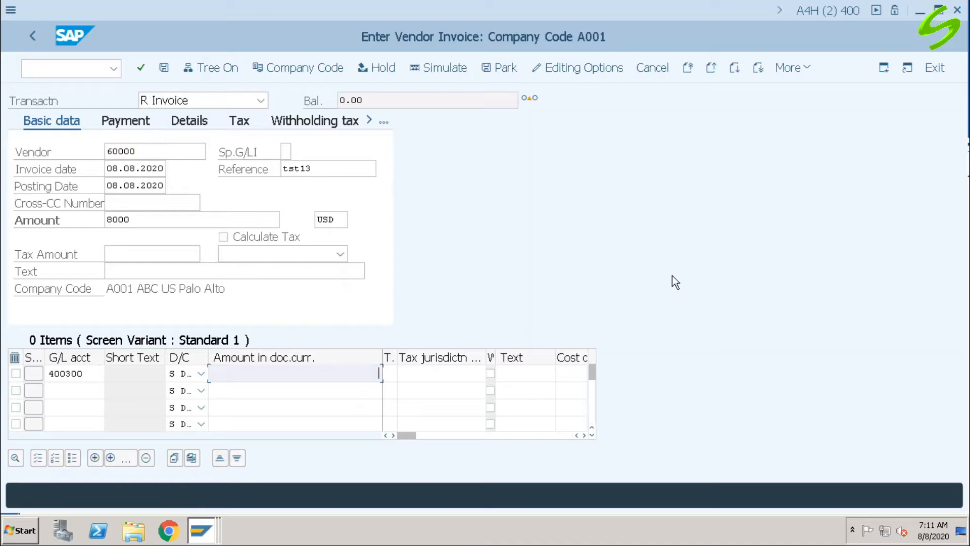
type("8000")
key("Return")
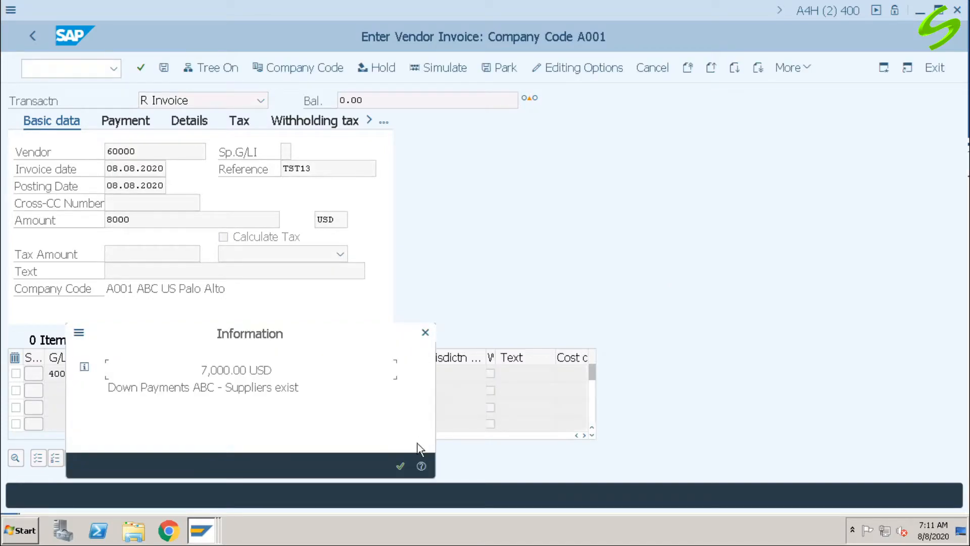
left_click(400, 466)
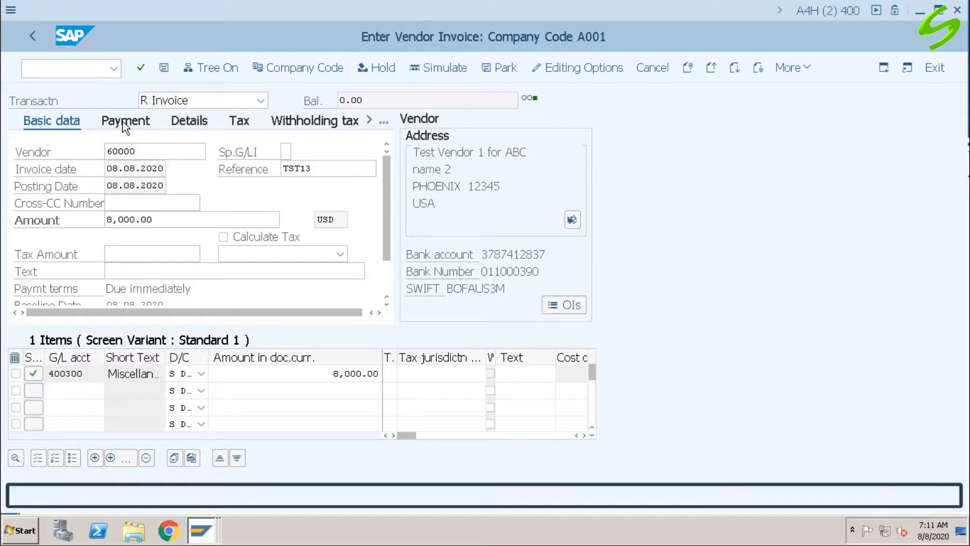
Step: Set the invoice's payment method to J and post the vendor invoice
left_click(125, 122)
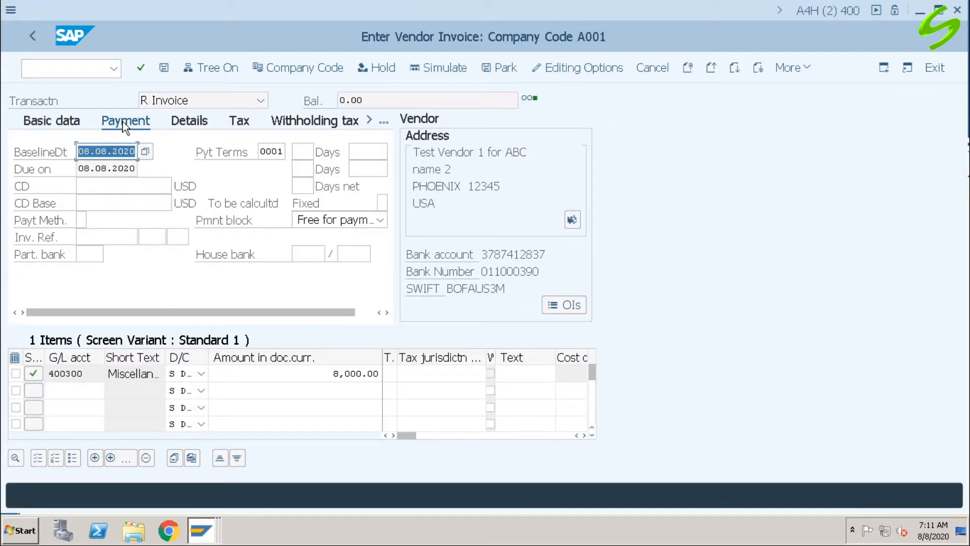
left_click(82, 221)
type("j")
key("Return")
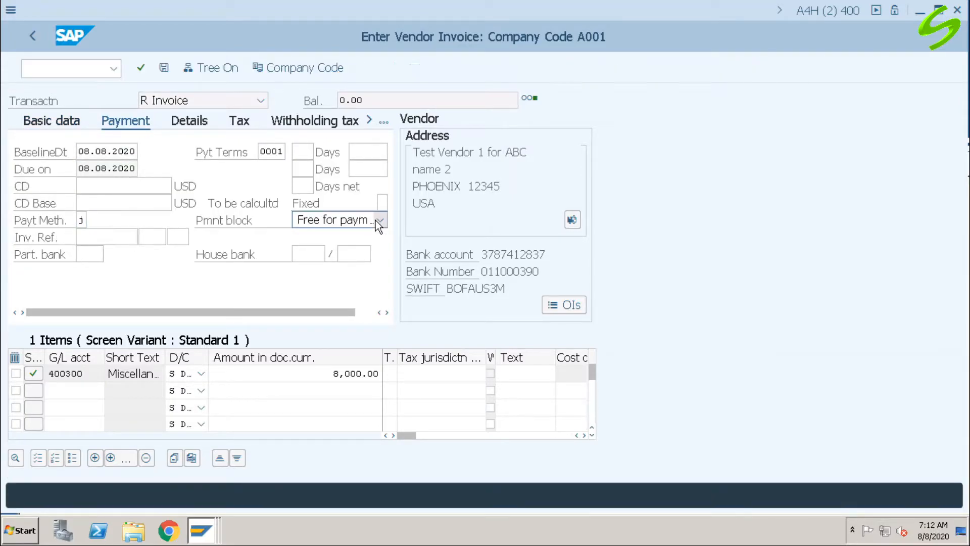
left_click(165, 67)
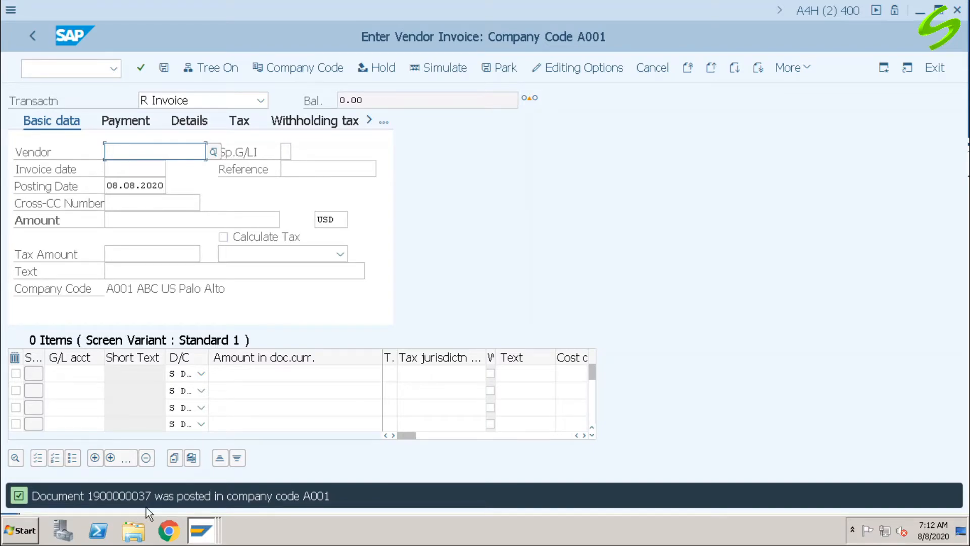
Step: Leave invoice entry and start transaction F110 for automatic payments
left_click(75, 69)
type("/n")
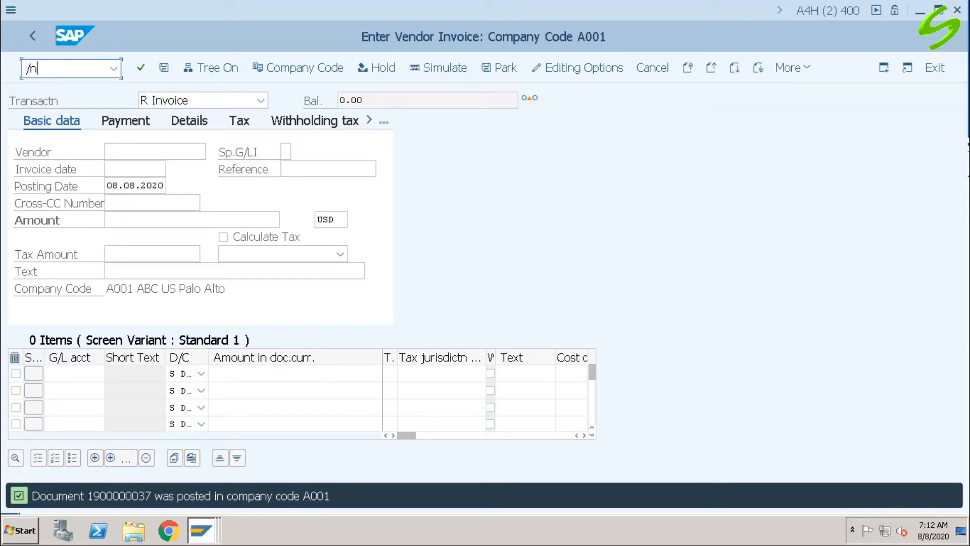
type("f110")
key("Return")
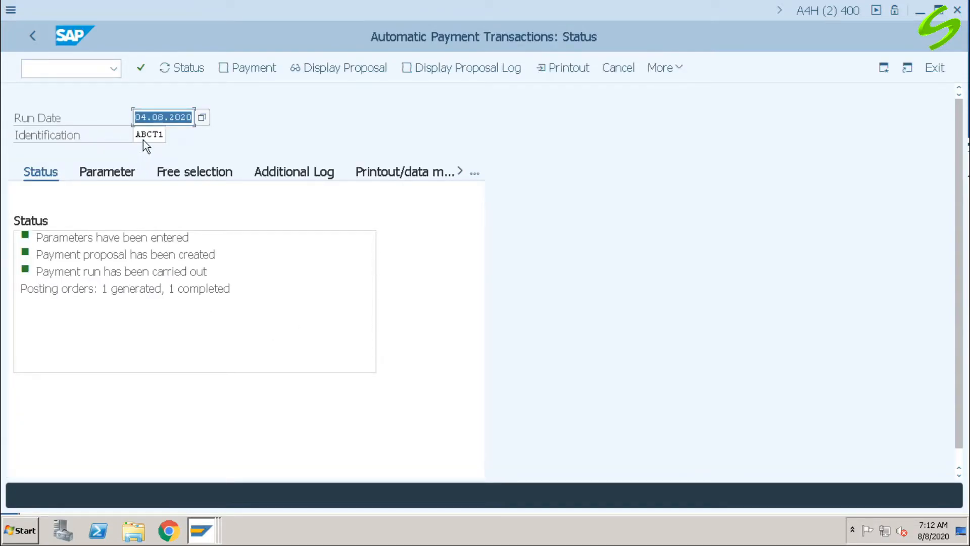
Step: Set up a new payment run with run date 08.08.2020 and identification ABCJ1
left_click(147, 117)
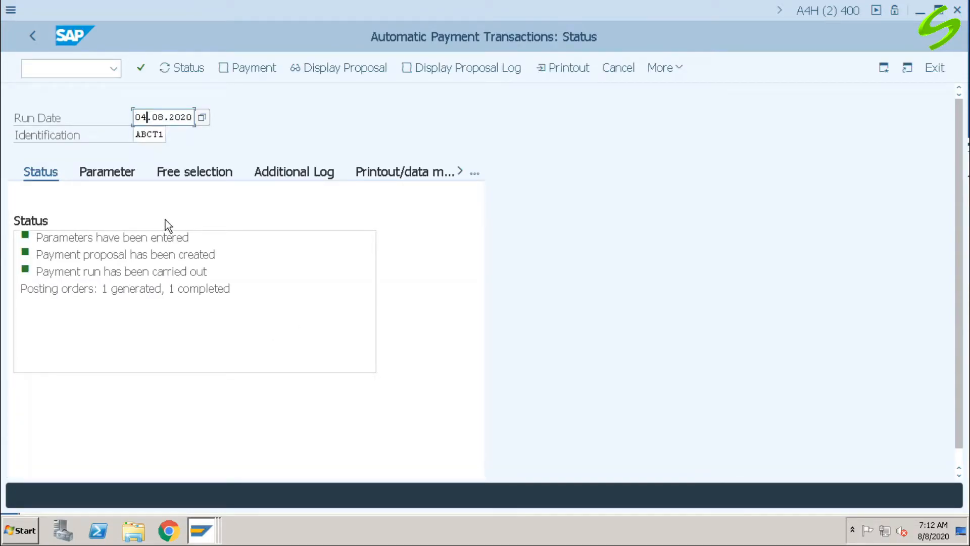
key("BackSpace")
type("8")
key("Tab")
type("ABC")
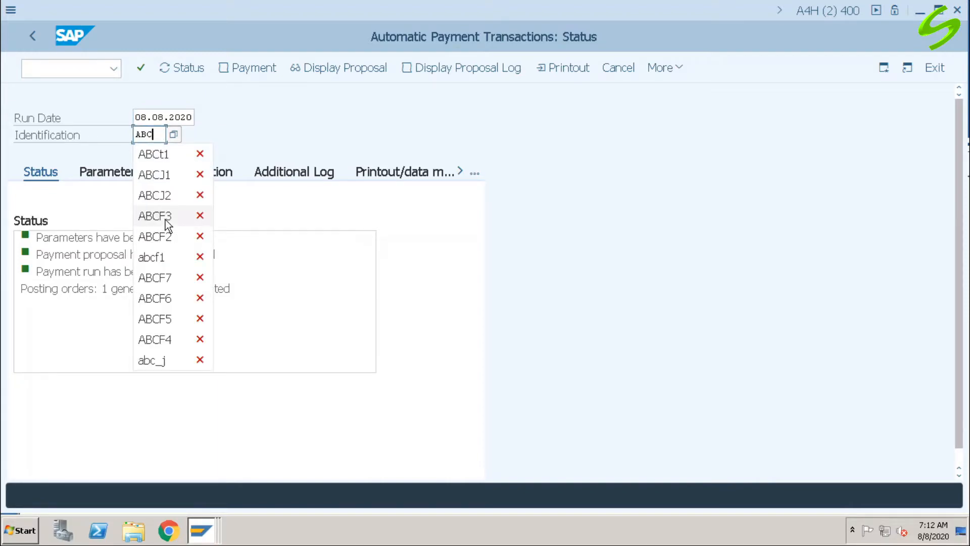
type("J1")
key("Return")
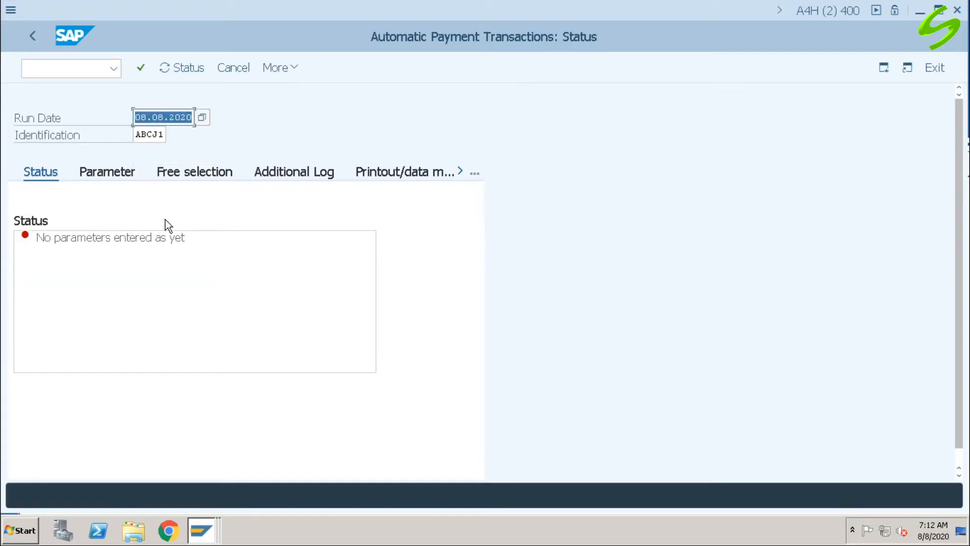
Step: Enter the payment run parameters: company code A001, payment method J, next posting date 09.08.2020 and the vendor account
left_click(107, 175)
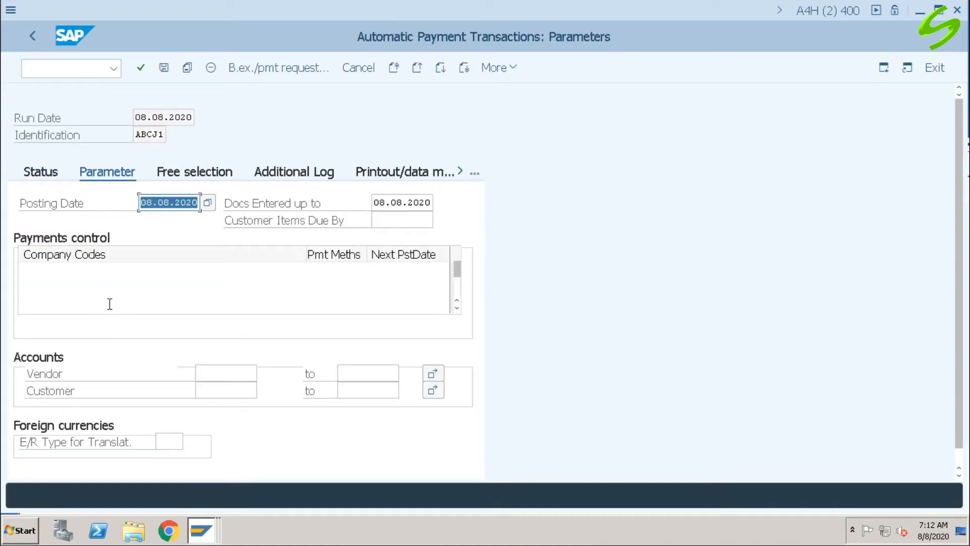
left_click(75, 276)
type("a001")
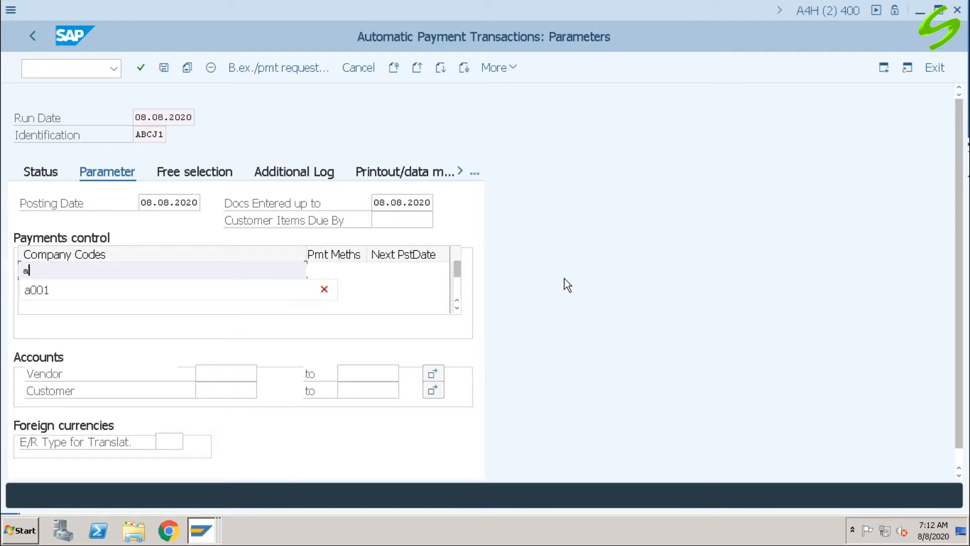
key("Tab")
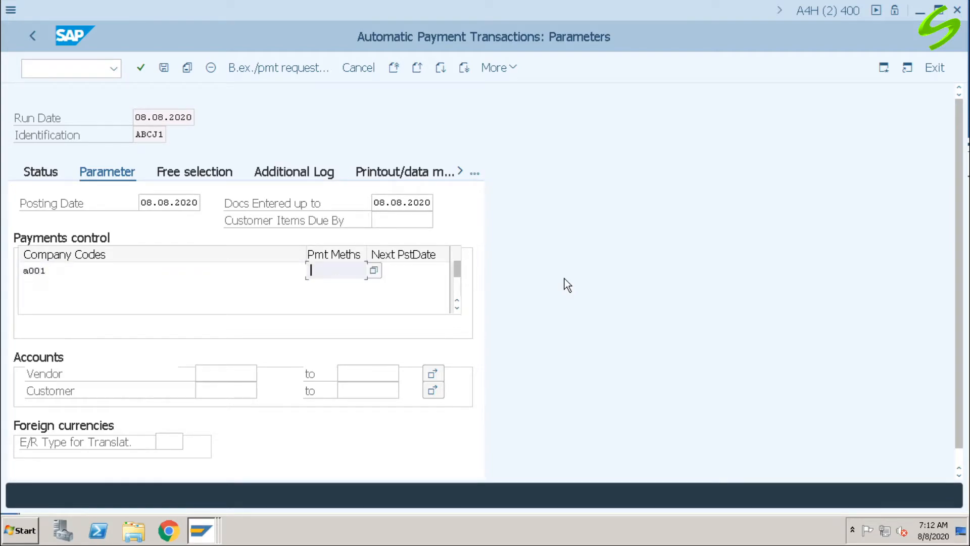
type("j")
key("Tab")
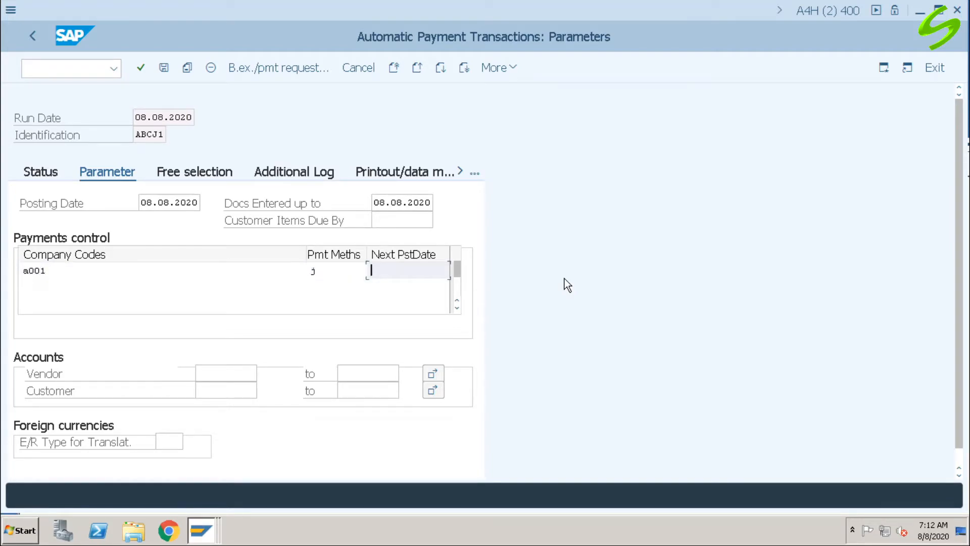
key("space")
key("Down")
key("Return")
left_click(226, 373)
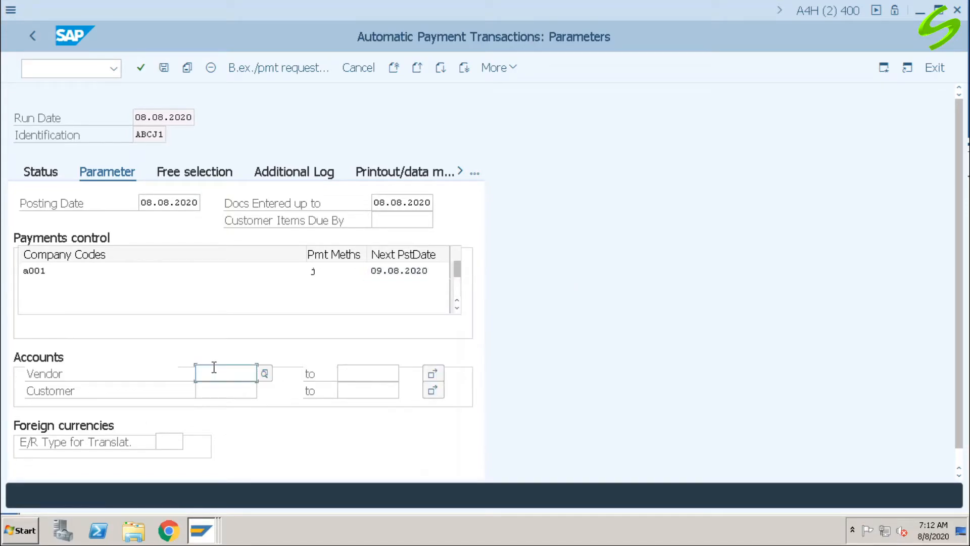
left_click(214, 394)
left_click(190, 174)
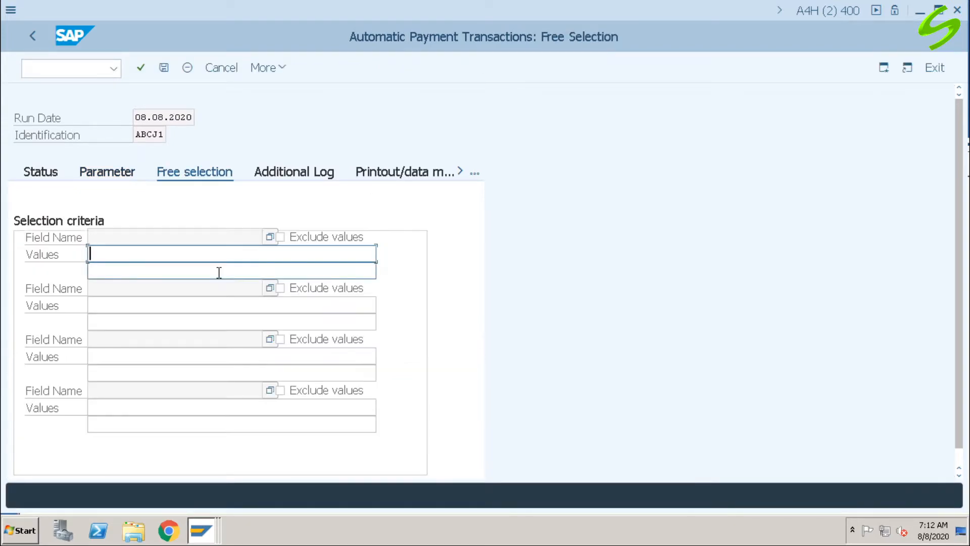
left_click(270, 237)
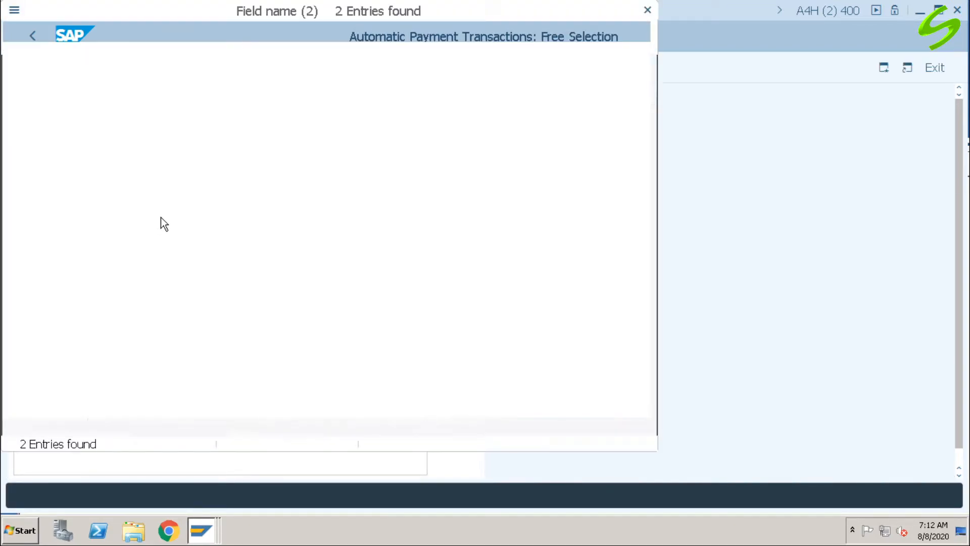
double_click(140, 118)
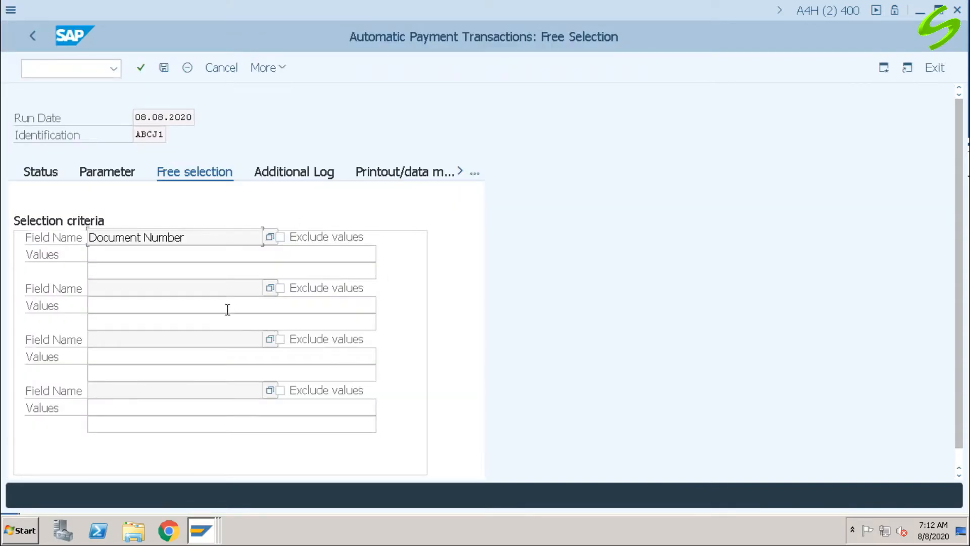
left_click(163, 260)
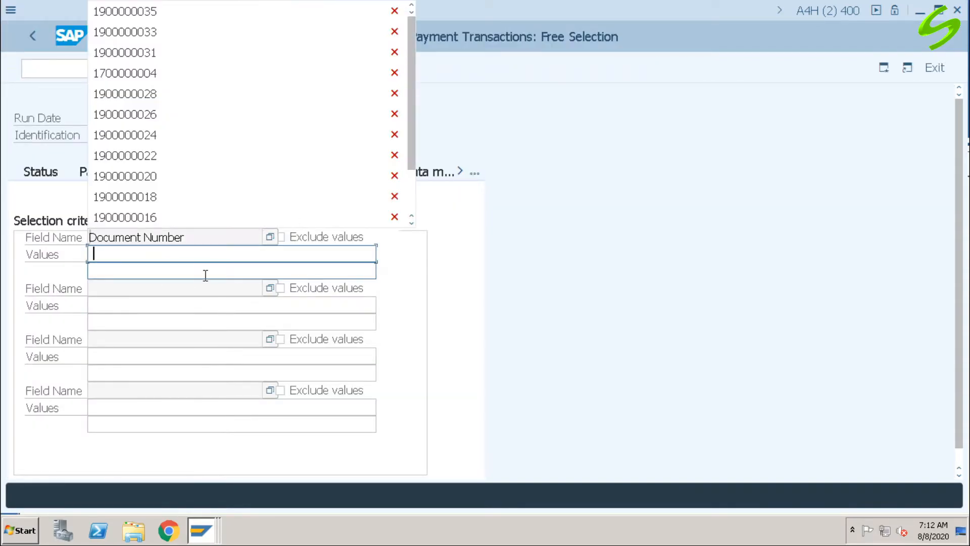
left_click(168, 16)
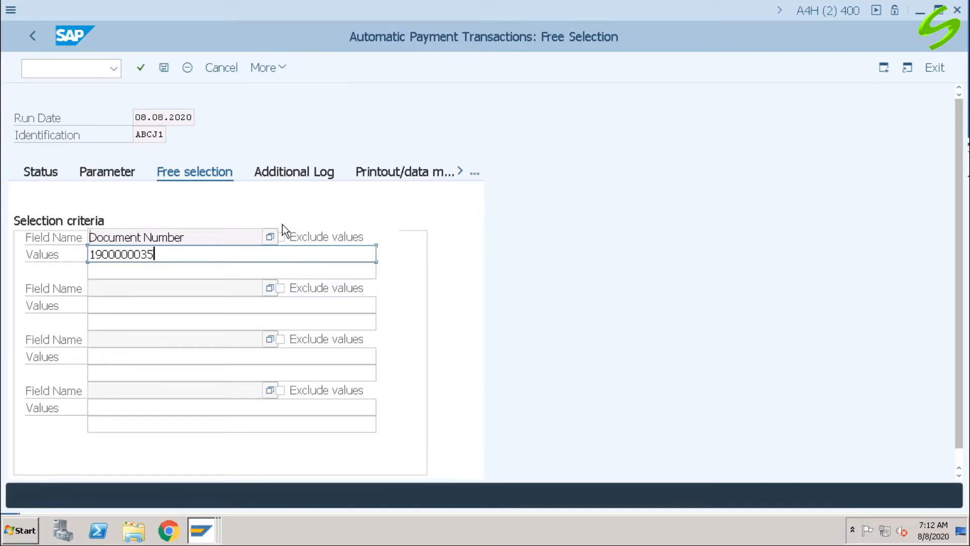
key("BackSpace")
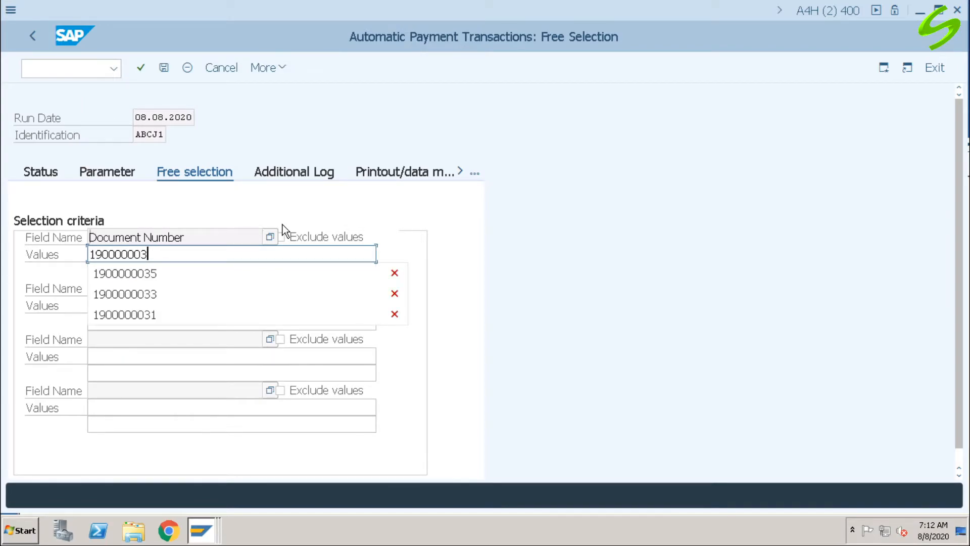
type("7")
key("ctrl+a")
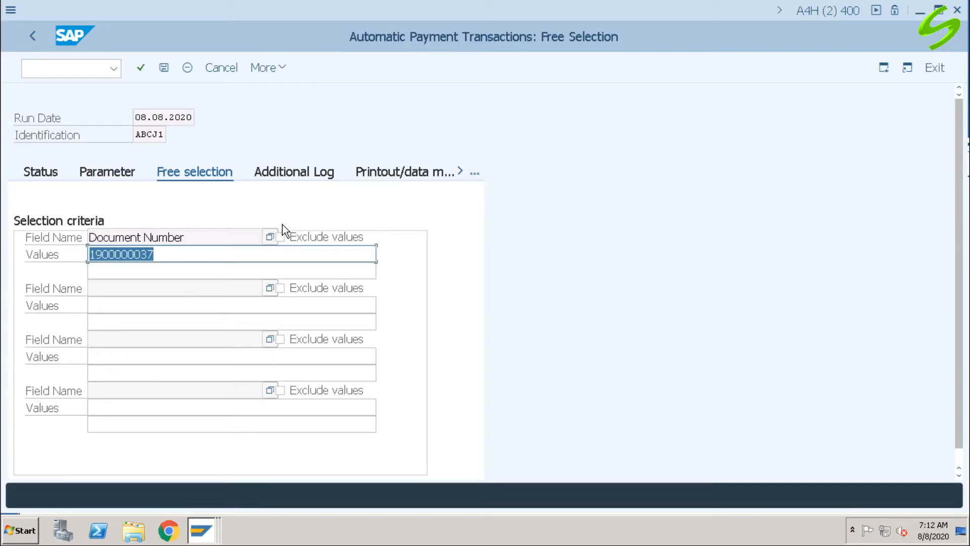
Step: Enable additional logging for the due date check, payment method selection in all cases and line items of the payment documents
left_click(303, 175)
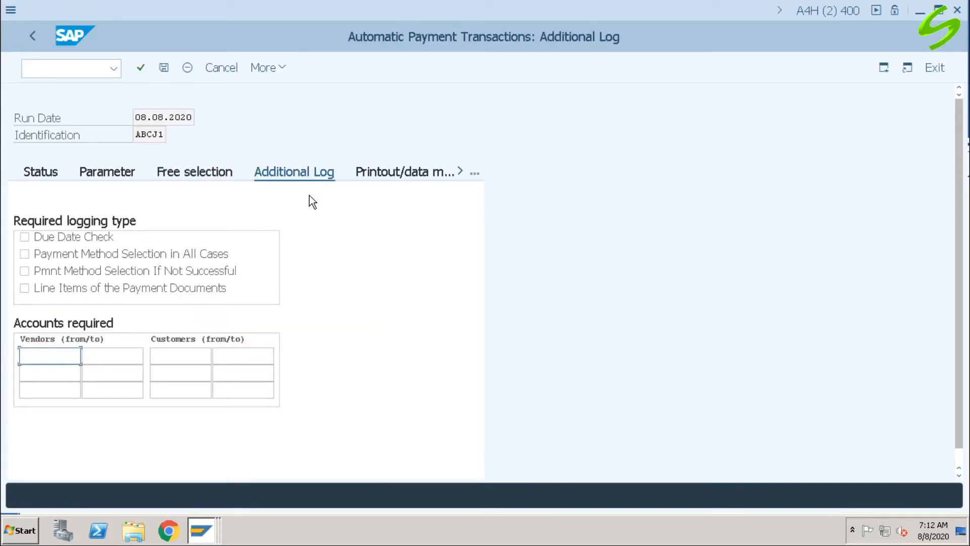
left_click(75, 237)
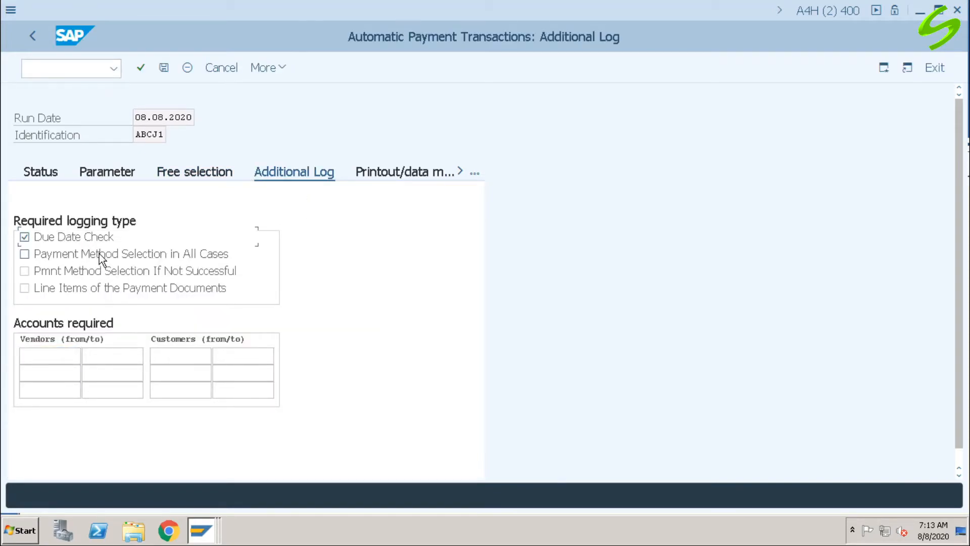
left_click(115, 255)
left_click(99, 292)
Step: Assign variant PMTADV to program RFFOAVIS_FPAYM for the printout and save the payment run parameters
left_click(413, 171)
left_click(173, 237)
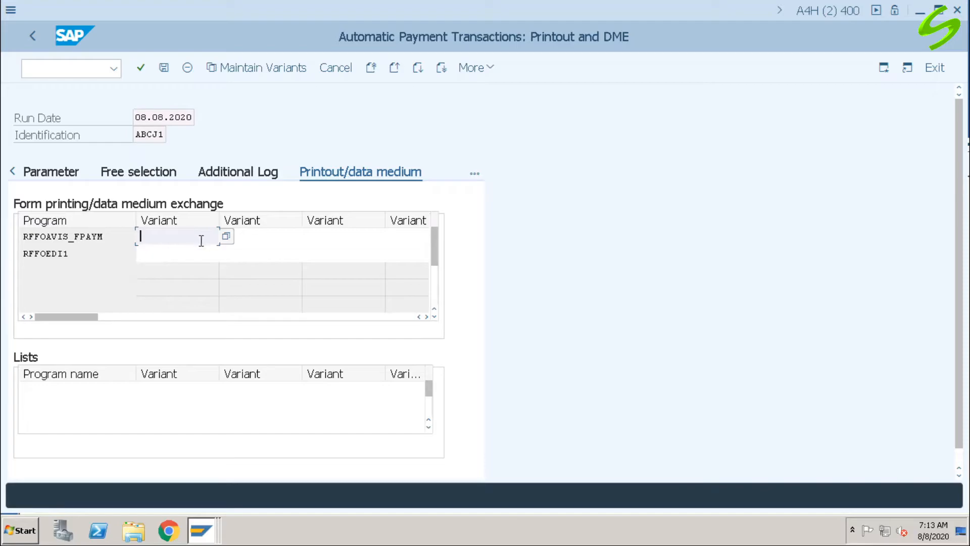
left_click(226, 236)
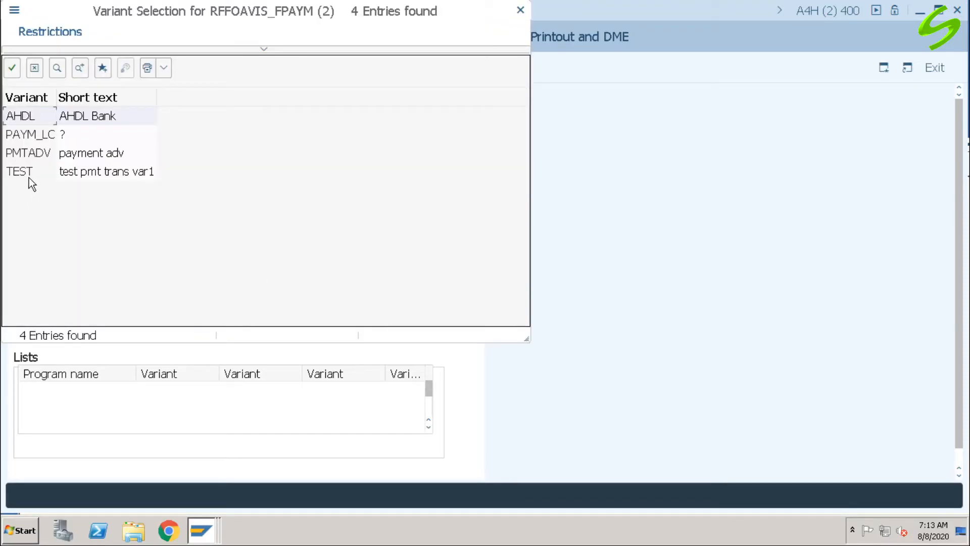
double_click(124, 152)
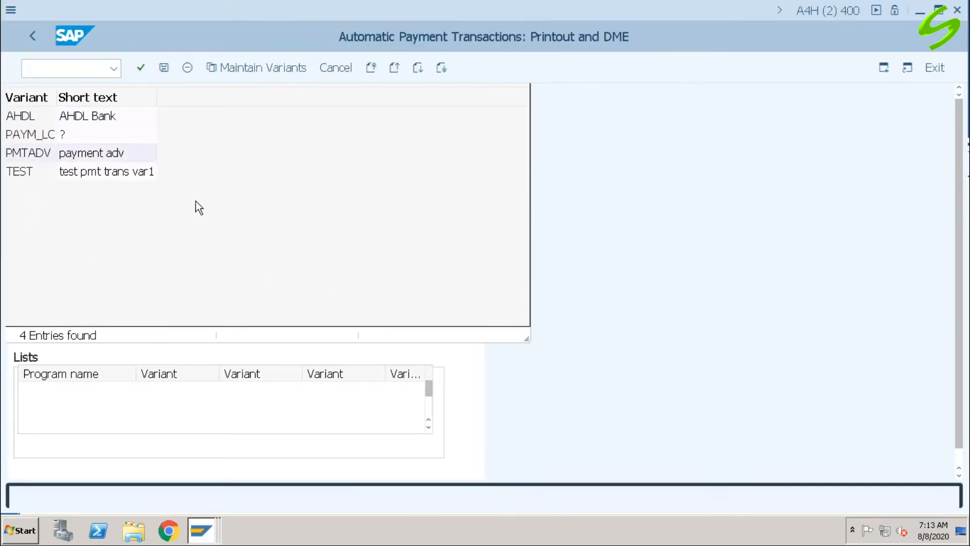
left_click(167, 72)
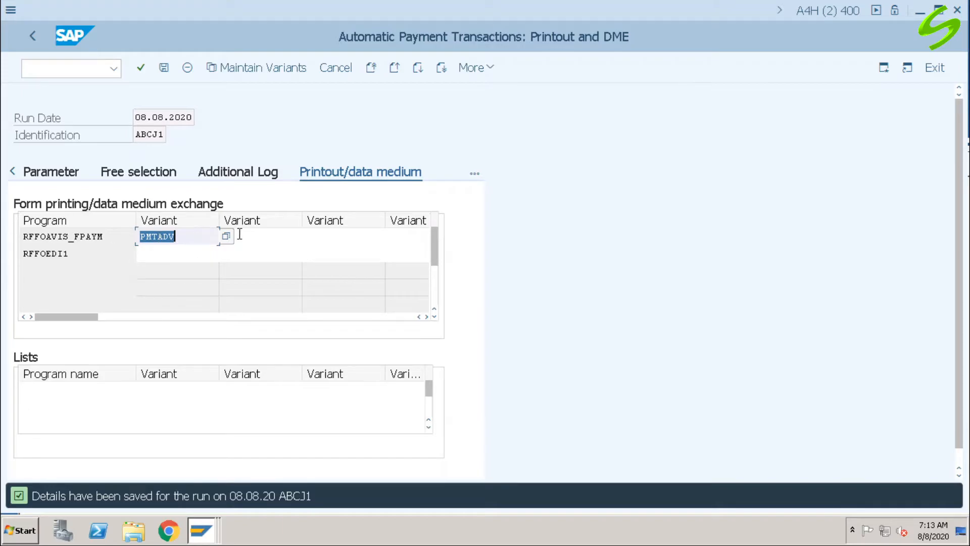
Step: Open variant PMTADV of RFFOAVIS_FPAYM for maintenance and examine its selections, including the list of payment methods
left_click(247, 71)
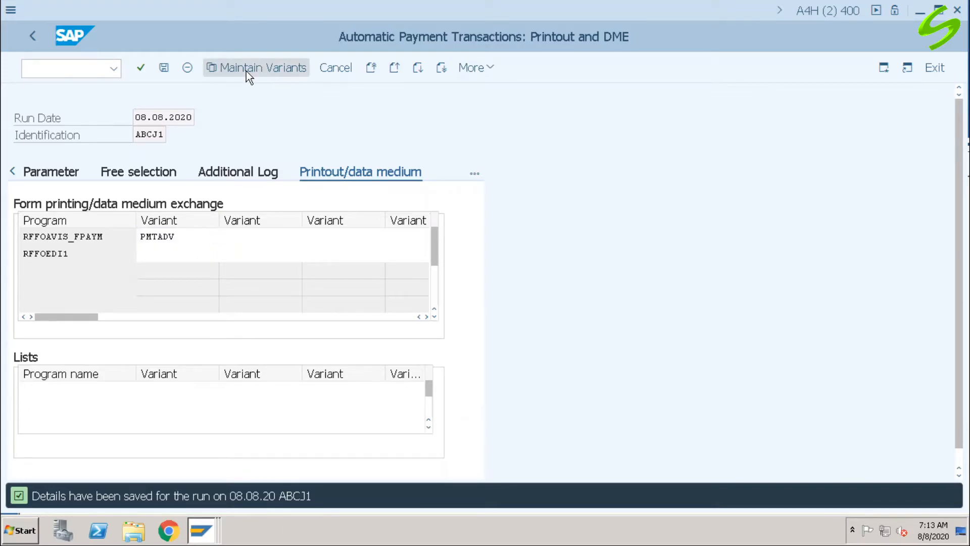
left_click(224, 101)
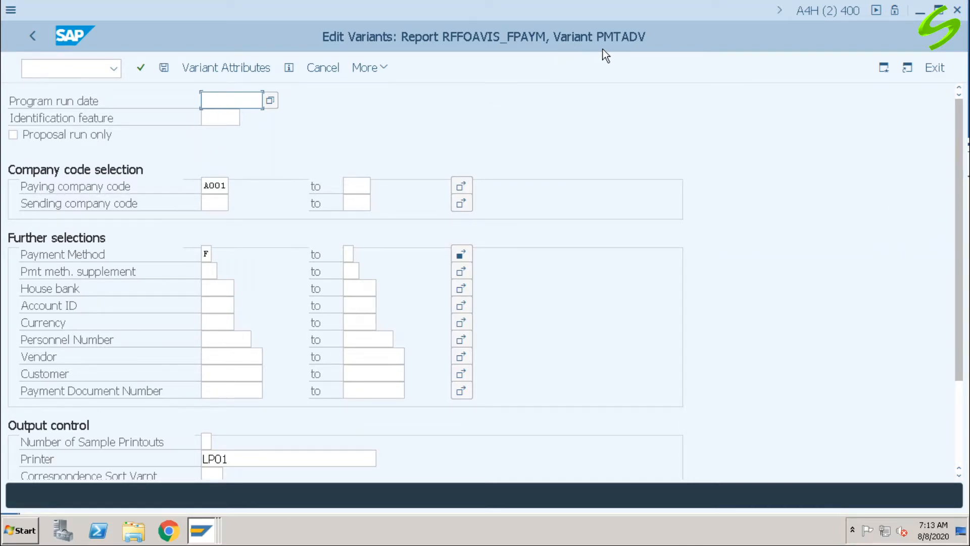
scroll(963, 144, "down", 3)
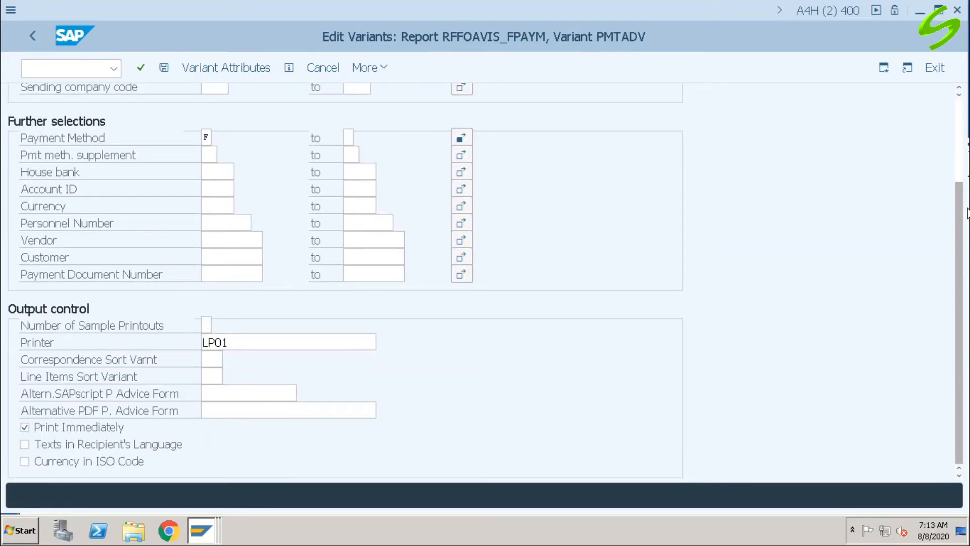
scroll(344, 278, "up", 3)
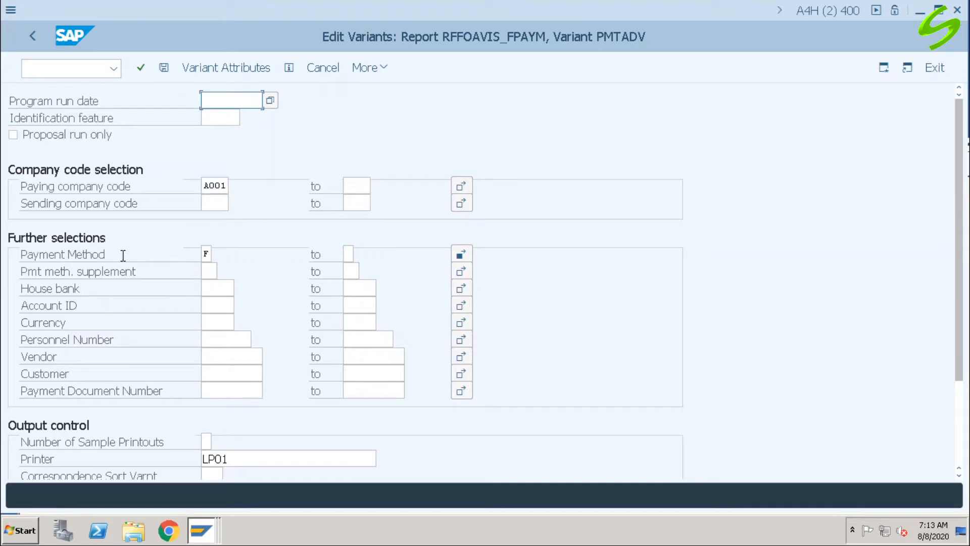
left_click(460, 255)
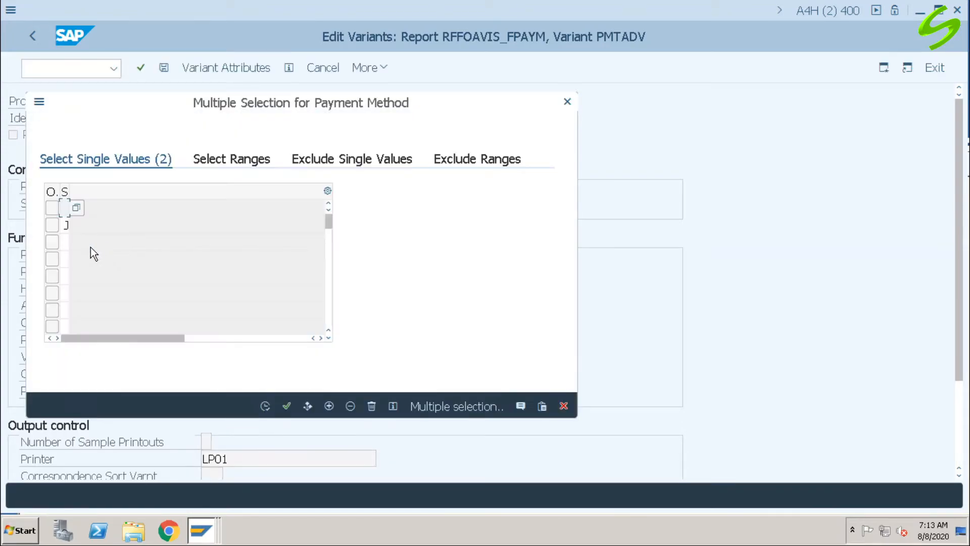
left_click(63, 240)
left_click(563, 406)
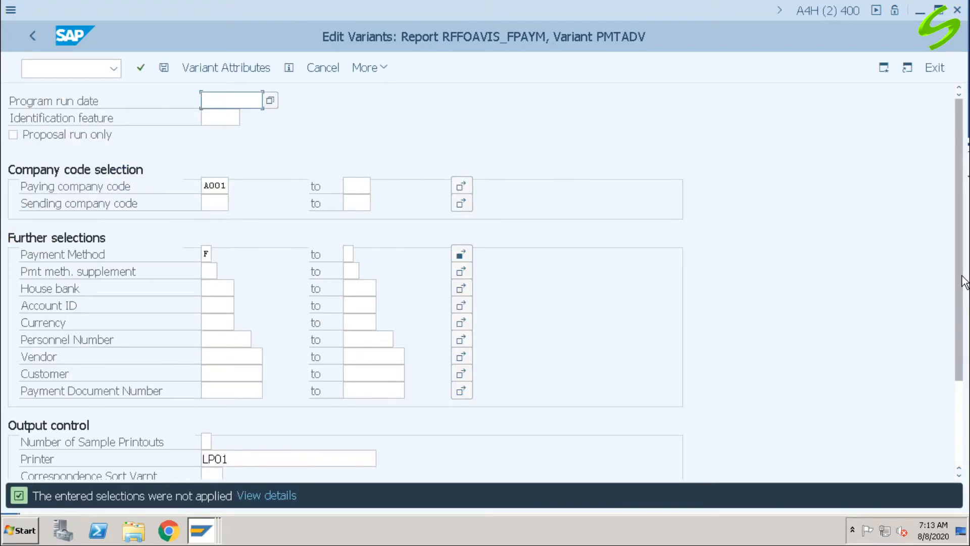
Step: Examine the output control settings of variant PMTADV, particularly the printer
scroll(964, 331, "down", 1)
left_click_drag(963, 327, 967, 410)
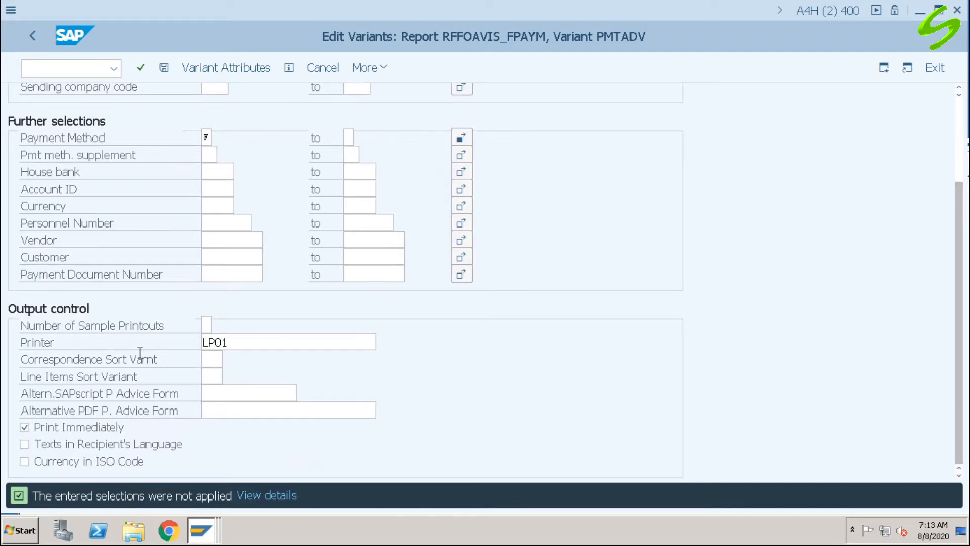
double_click(254, 344)
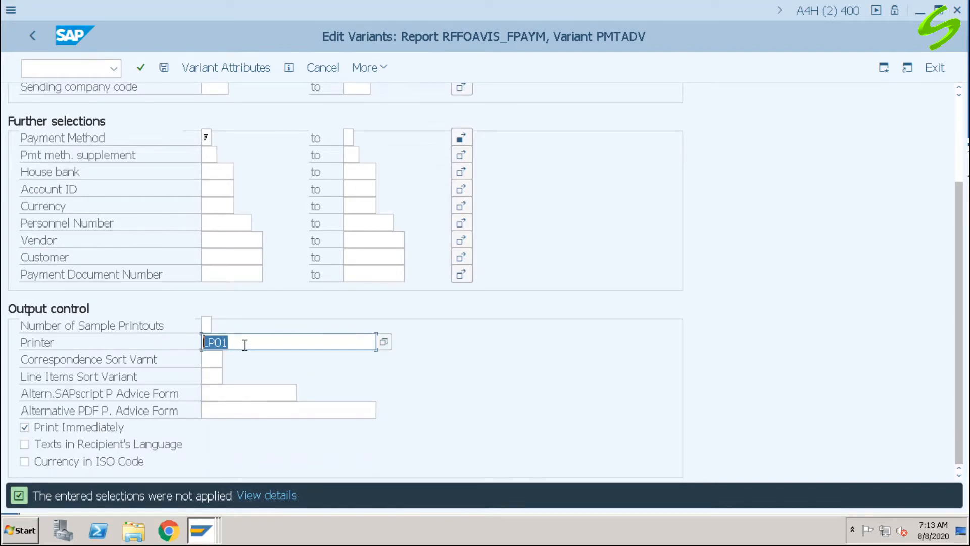
left_click(262, 343)
left_click_drag(961, 372, 959, 252)
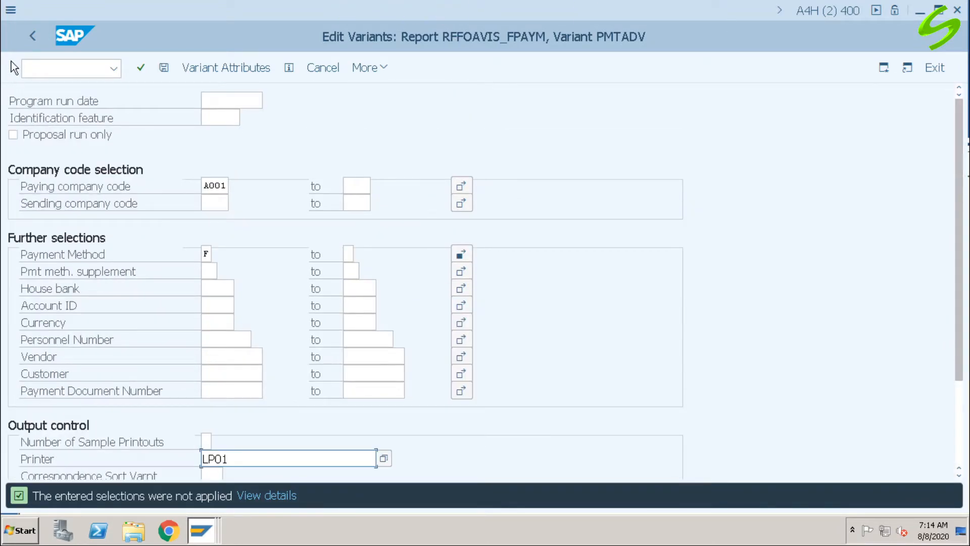
Step: Leave variant PMTADV, save the payment run parameters and return to the status of run ABCJ1
left_click(30, 40)
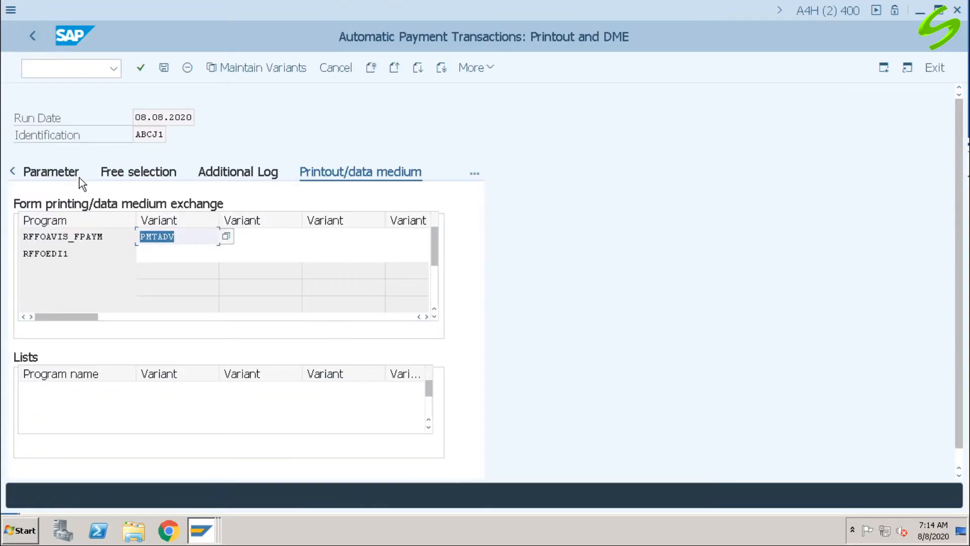
left_click(164, 68)
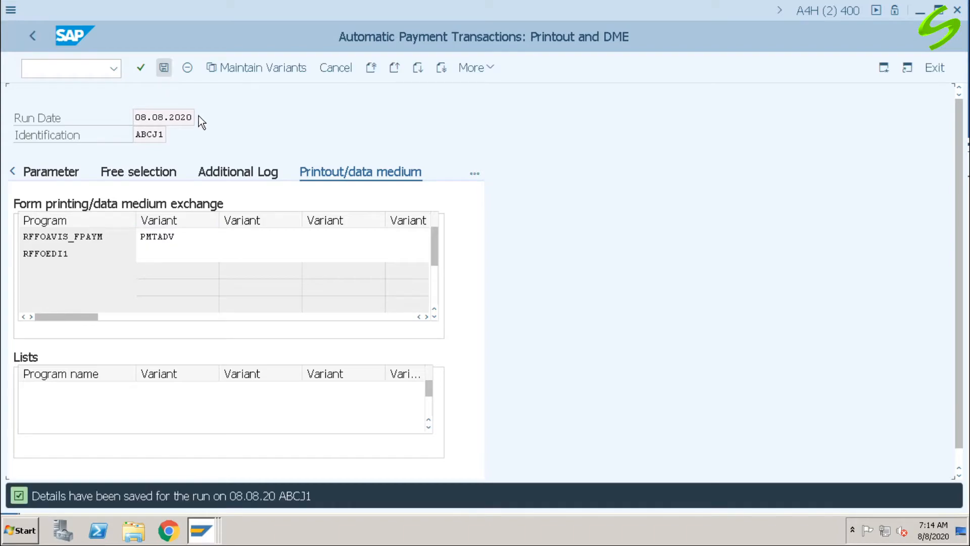
left_click(11, 172)
left_click(42, 171)
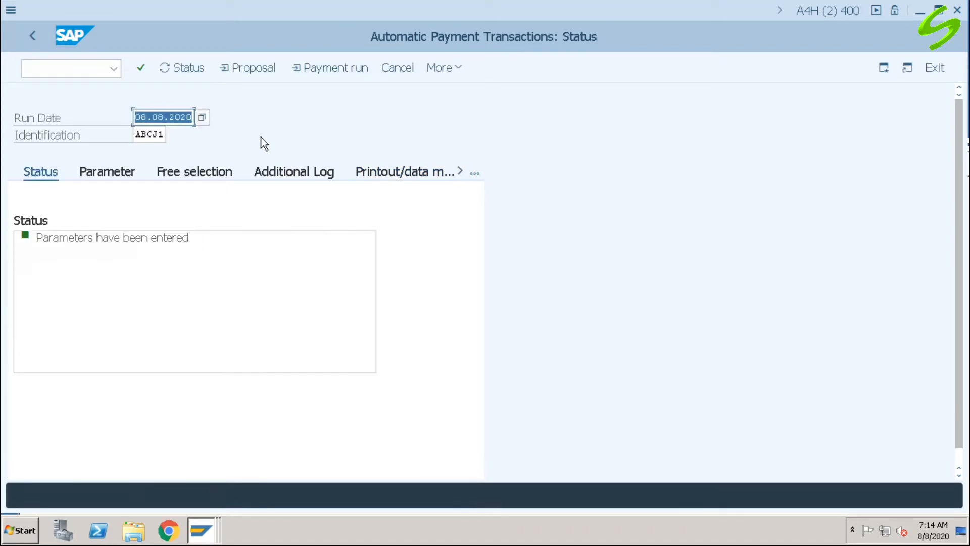
Step: Schedule the payment proposal for run ABCJ1 dated 08.08.2020 to start immediately, without creating a payment medium
left_click(185, 68)
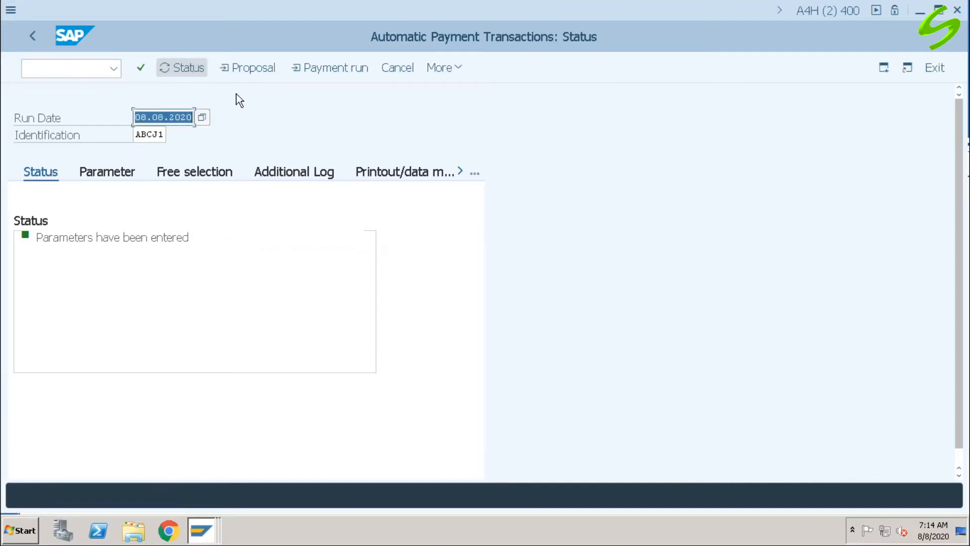
left_click(250, 67)
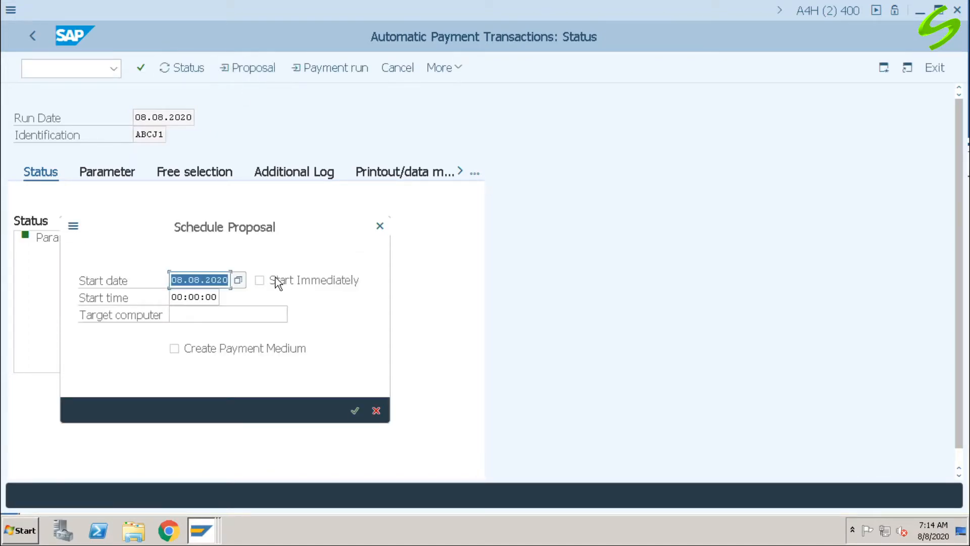
left_click(286, 281)
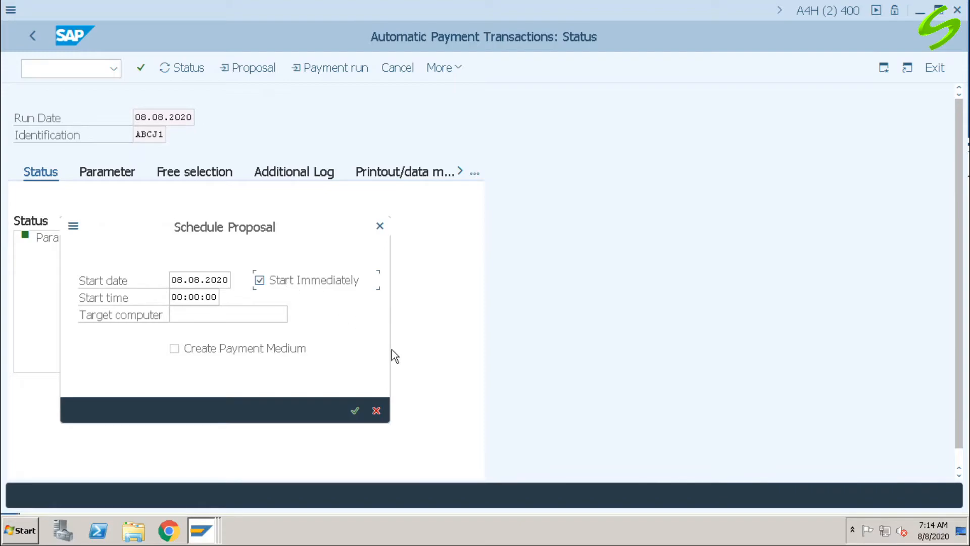
left_click(355, 410)
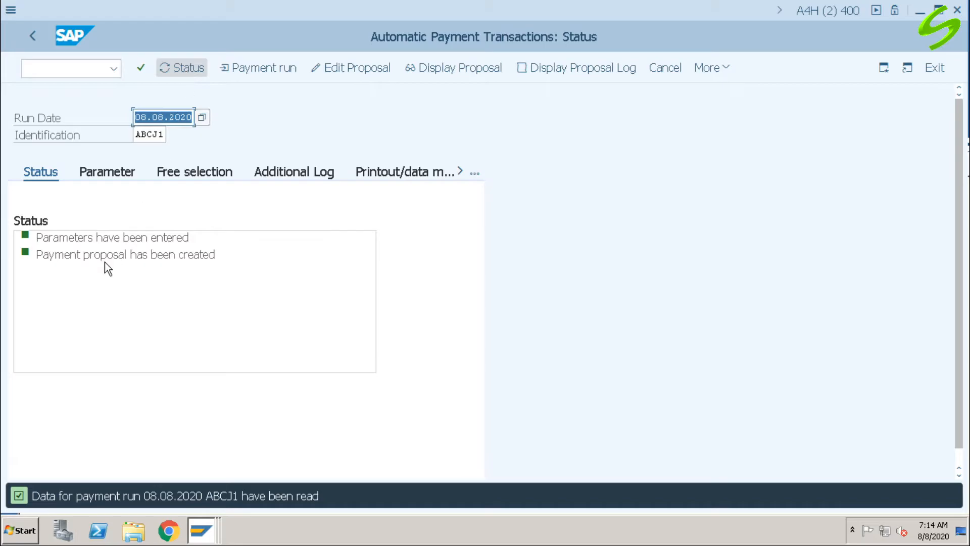
Step: Examine the proposal's job log and its list of payments and exceptions for the test vendor
left_click(582, 73)
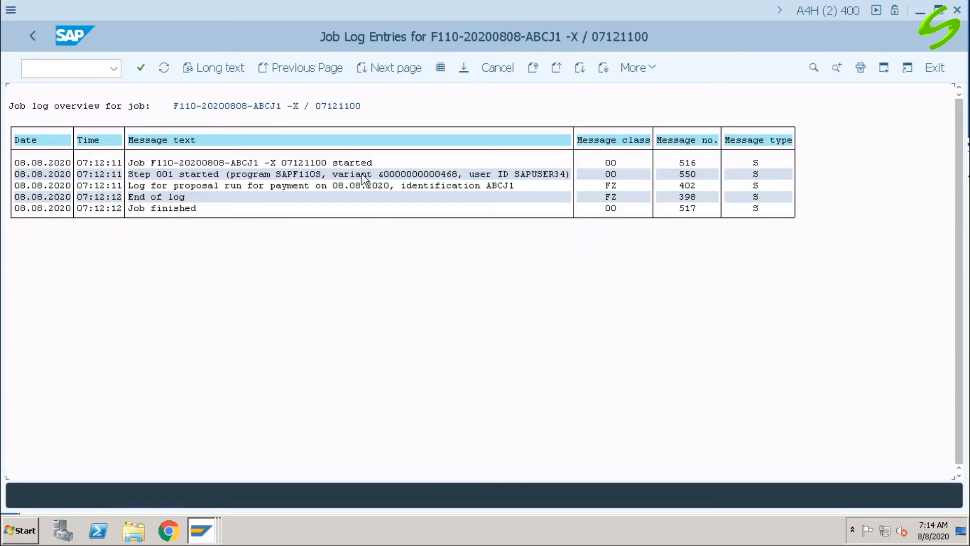
left_click(39, 38)
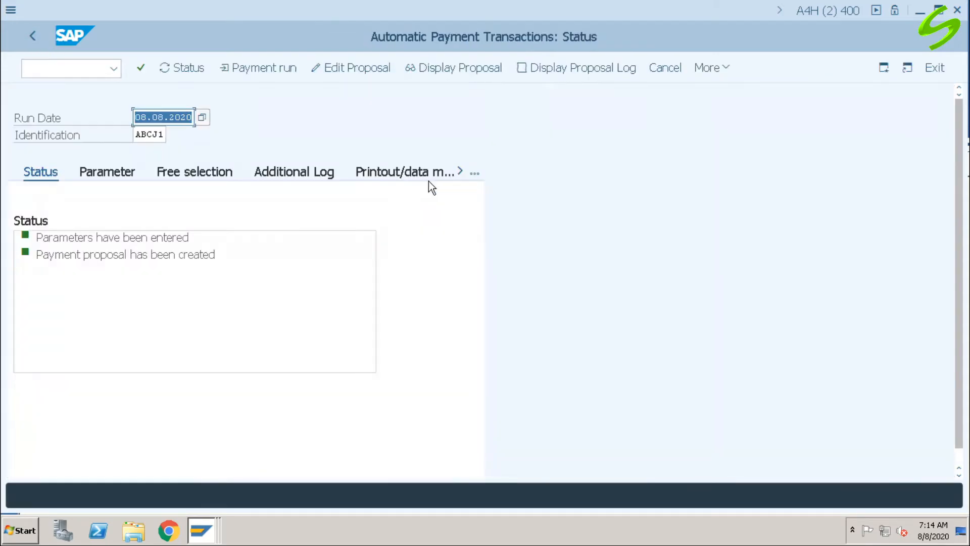
left_click(458, 71)
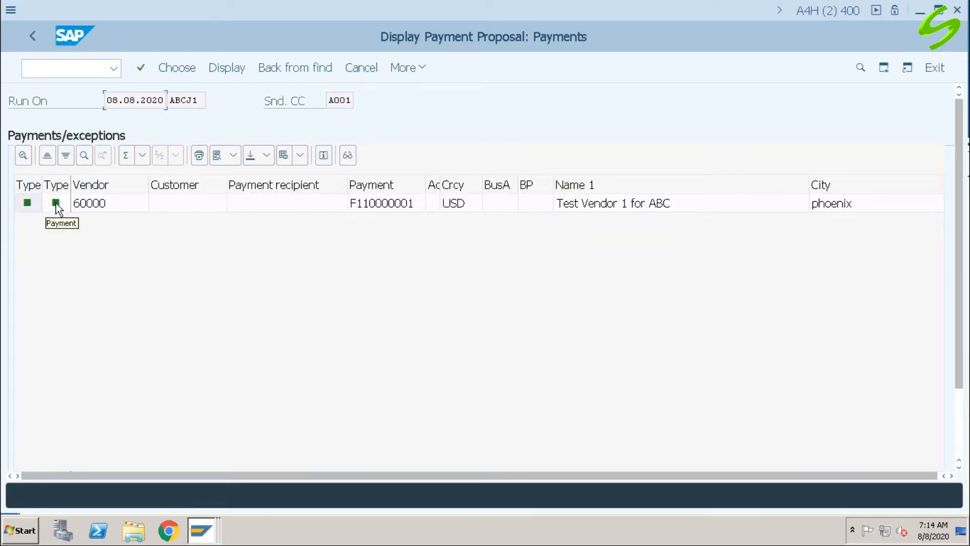
left_click(32, 40)
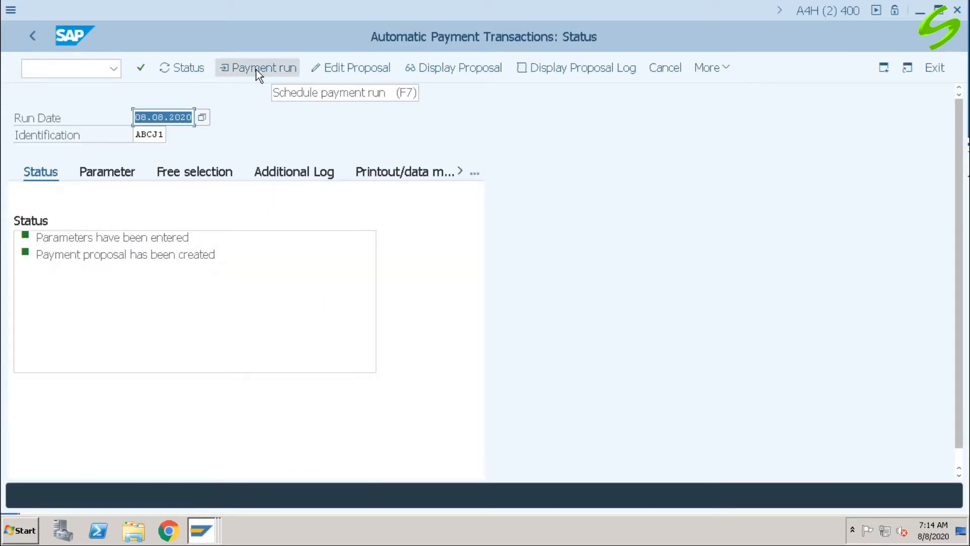
Step: Schedule the payment run for ABCJ1 to start immediately without a payment medium, and refresh its status
left_click(257, 70)
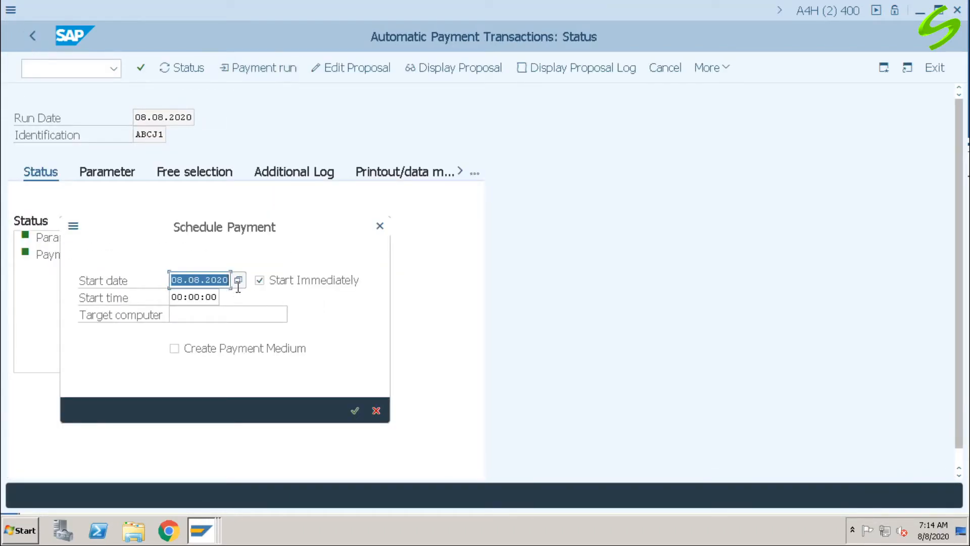
left_click(326, 280)
key("Return")
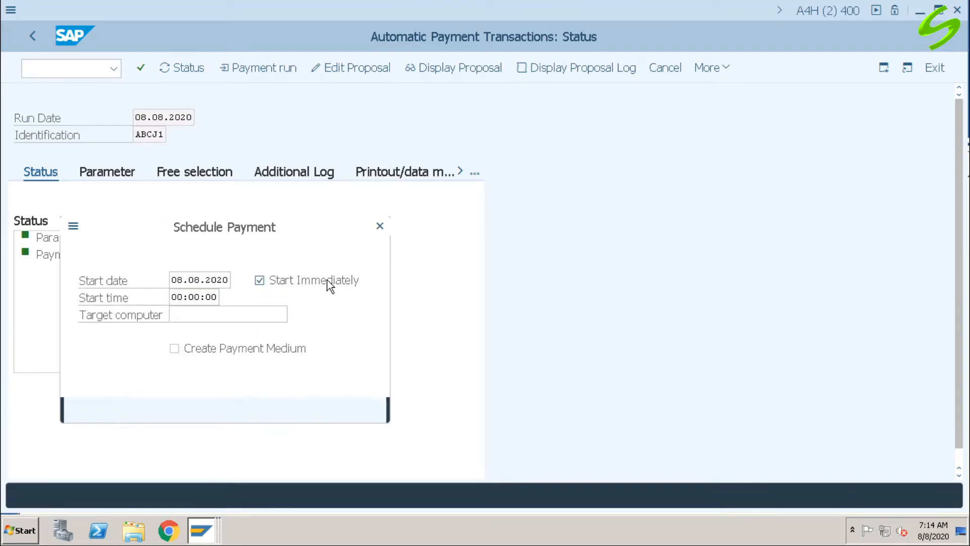
key("Return")
left_click(260, 280)
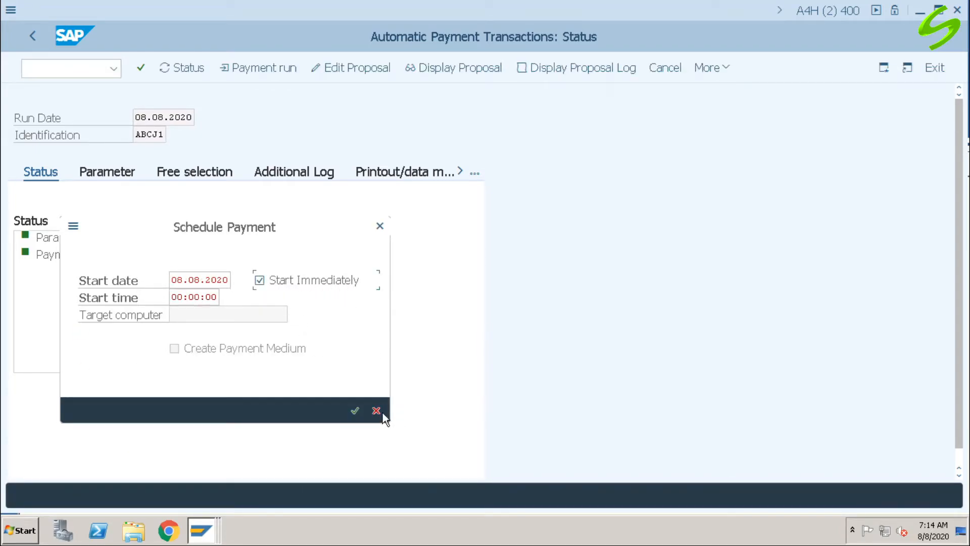
left_click(355, 409)
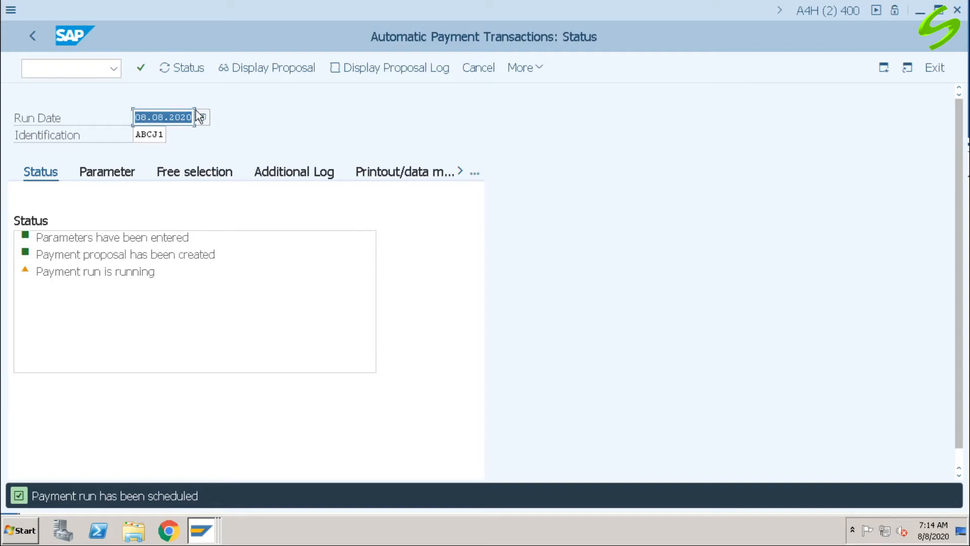
left_click(185, 69)
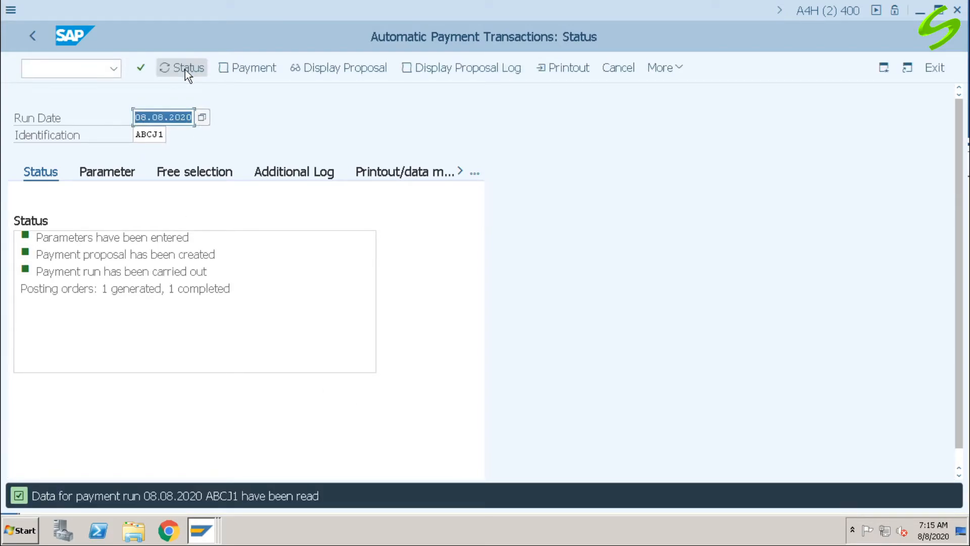
Step: Examine the payment run's job log, particularly the vendor and bank line items of the posted payment document
left_click(250, 68)
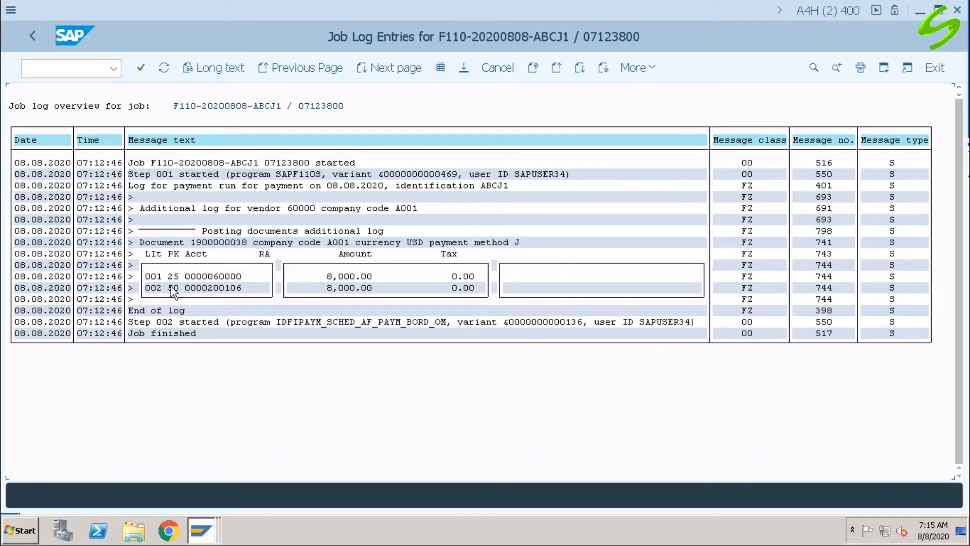
left_click(200, 278)
left_click(33, 37)
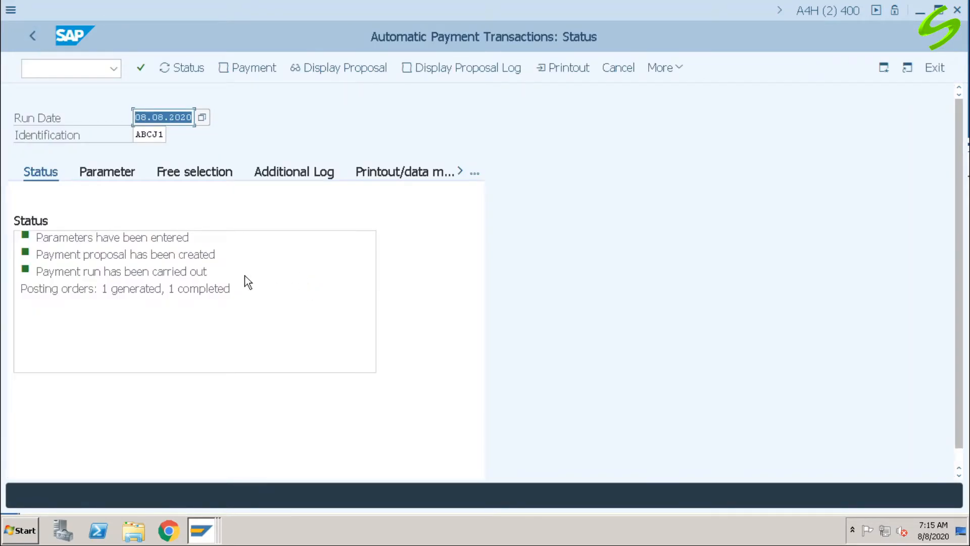
left_click(563, 68)
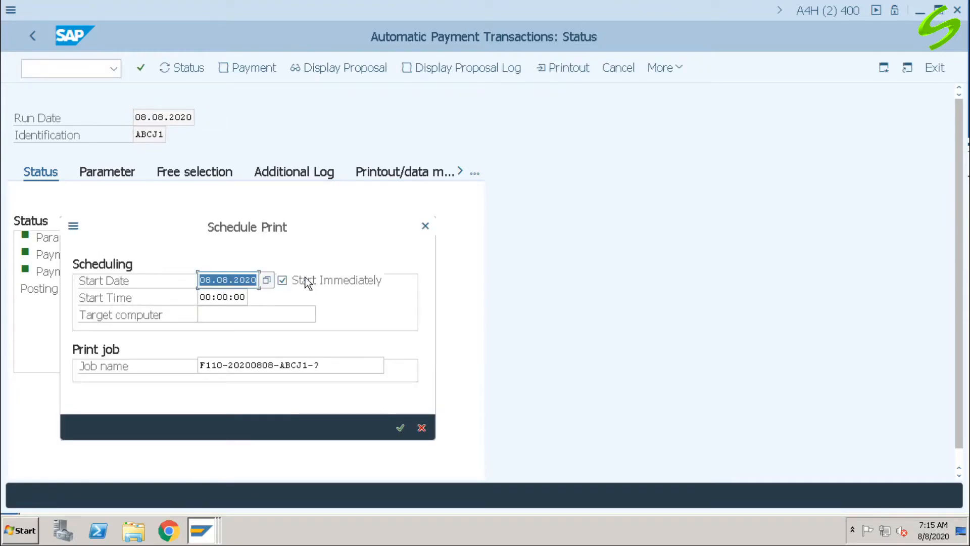
left_click(344, 366)
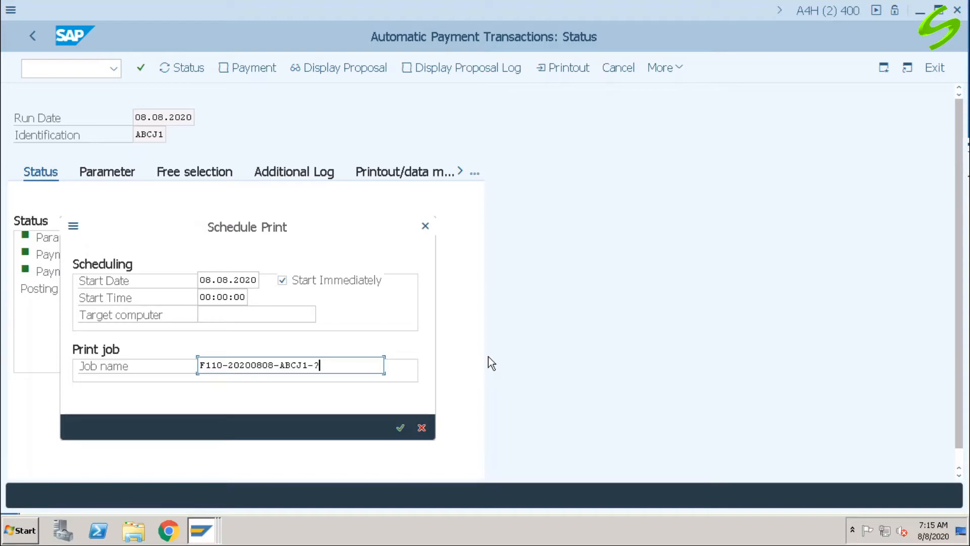
key("BackSpace")
type("1")
left_click(400, 427)
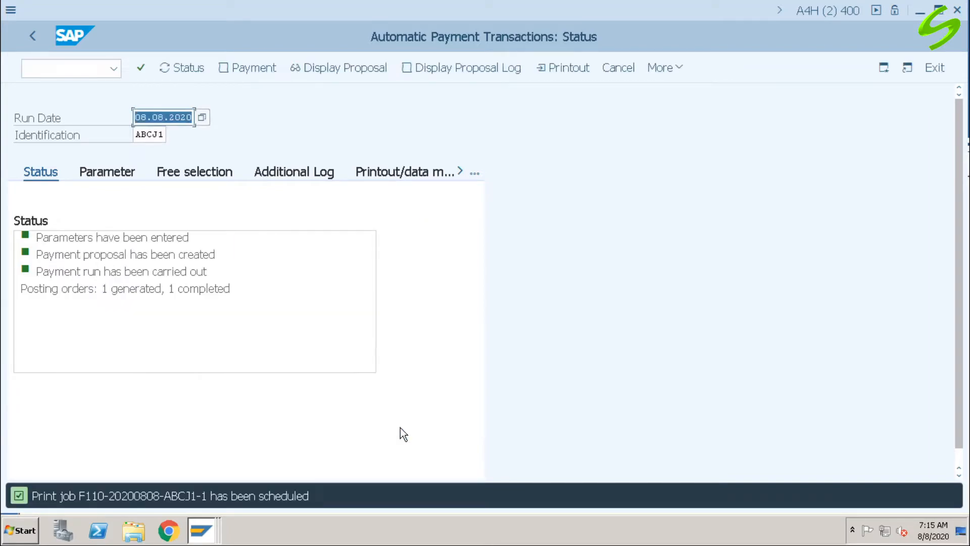
left_click(197, 67)
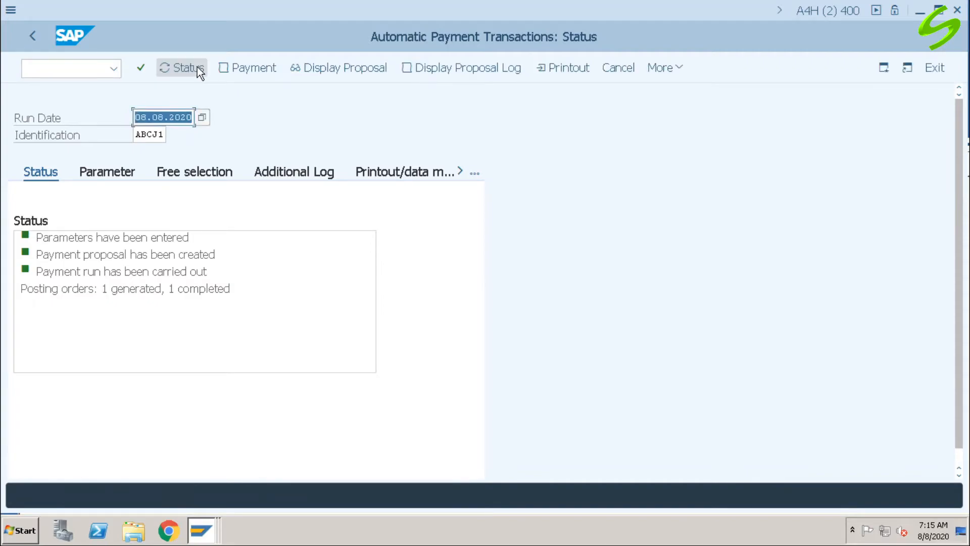
left_click(251, 68)
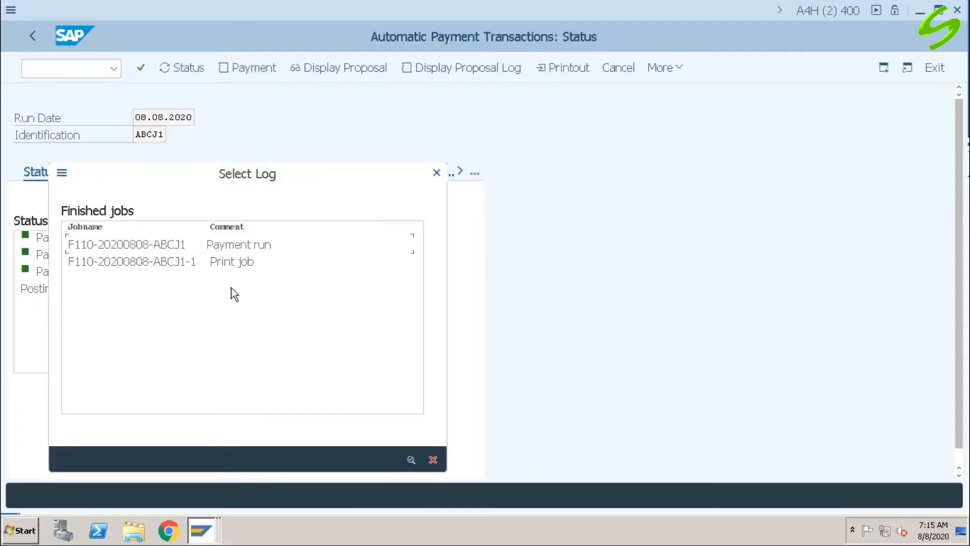
left_click(187, 261)
double_click(181, 262)
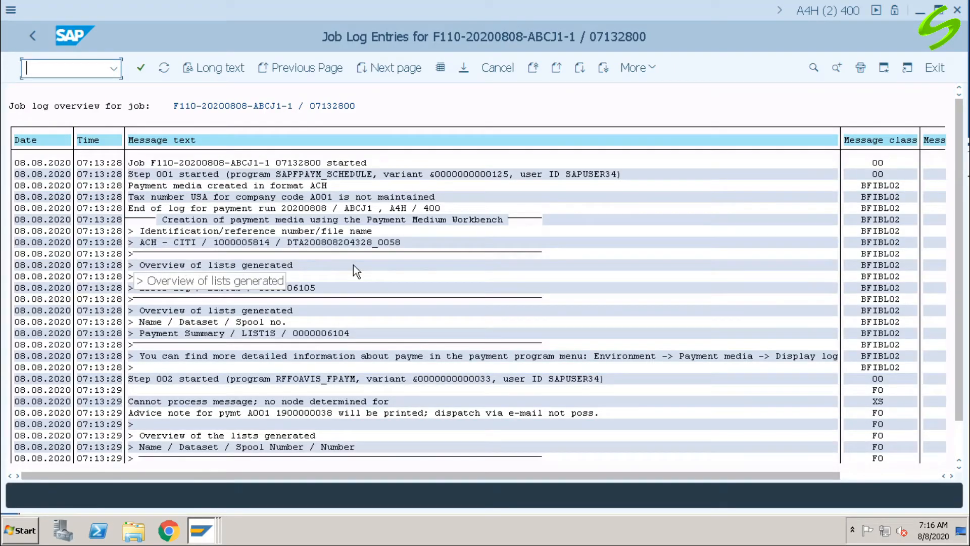
left_click(187, 219)
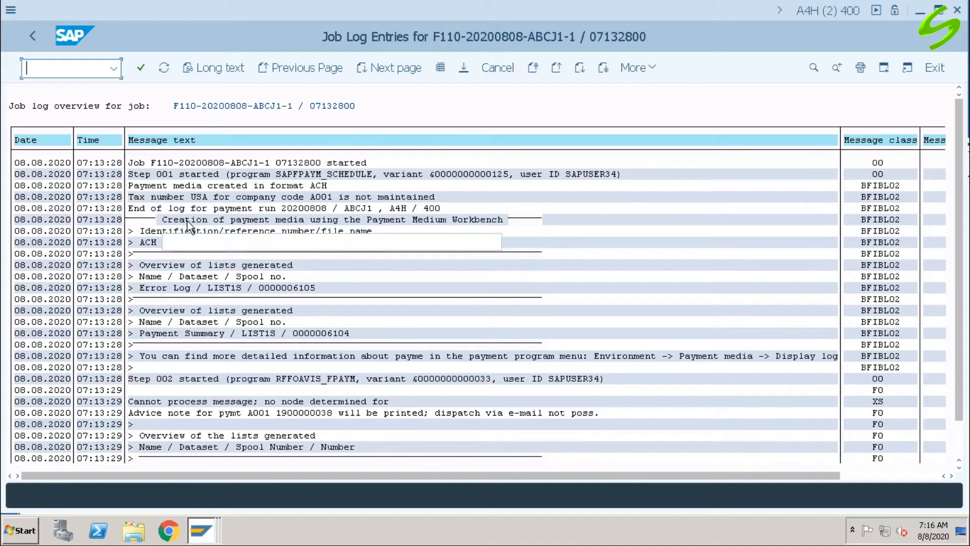
left_click(310, 219)
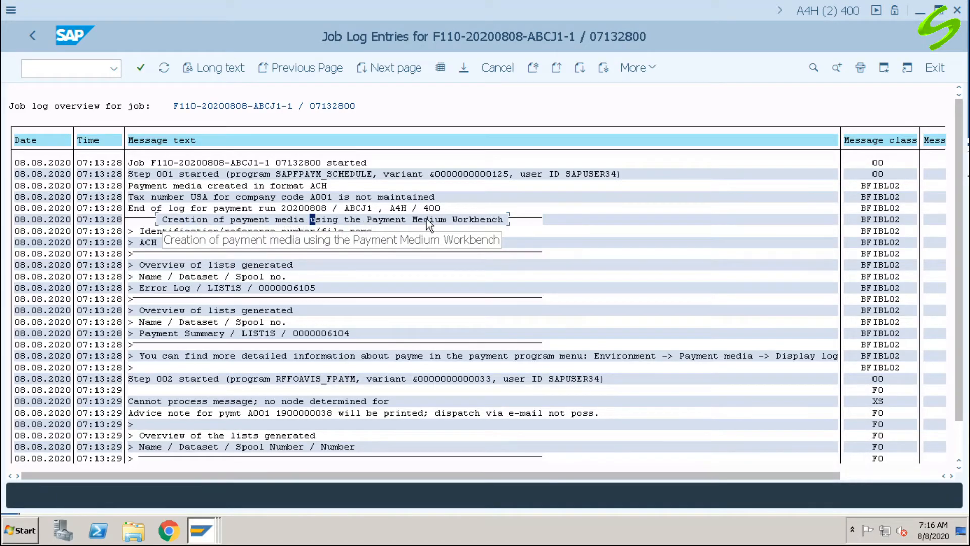
left_click(488, 220)
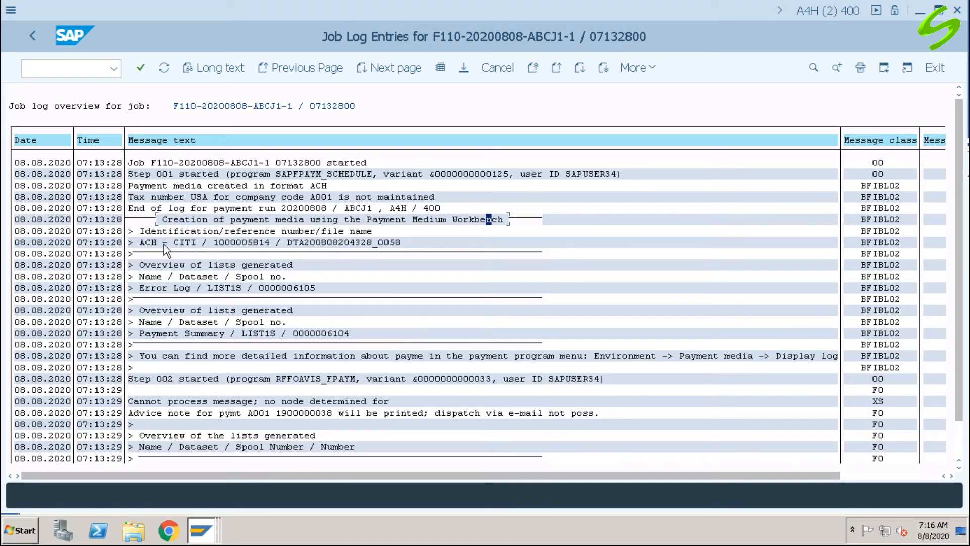
Step: Examine the ACH medium's identification, reference number and file name, plus the payment advice dispatch entry, and return to the run status
left_click(148, 242)
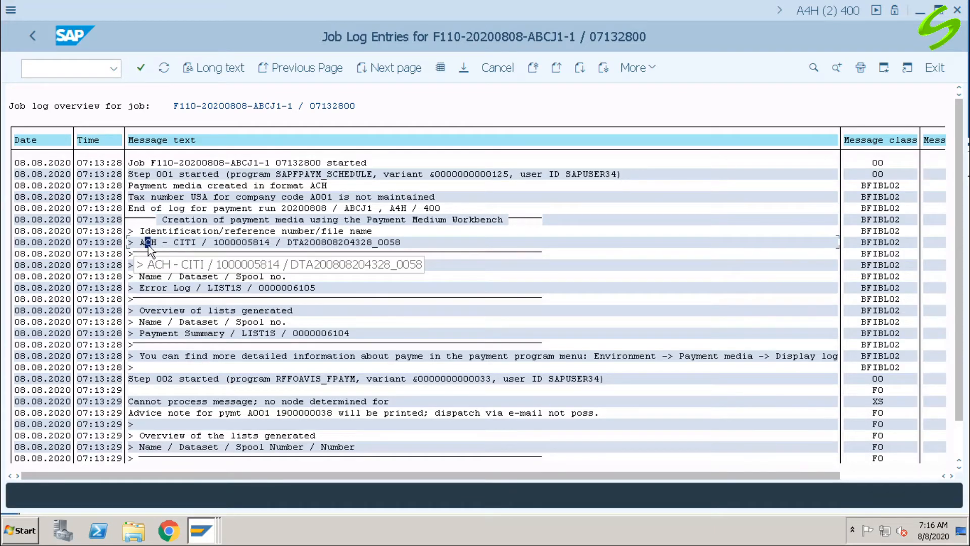
left_click(184, 243)
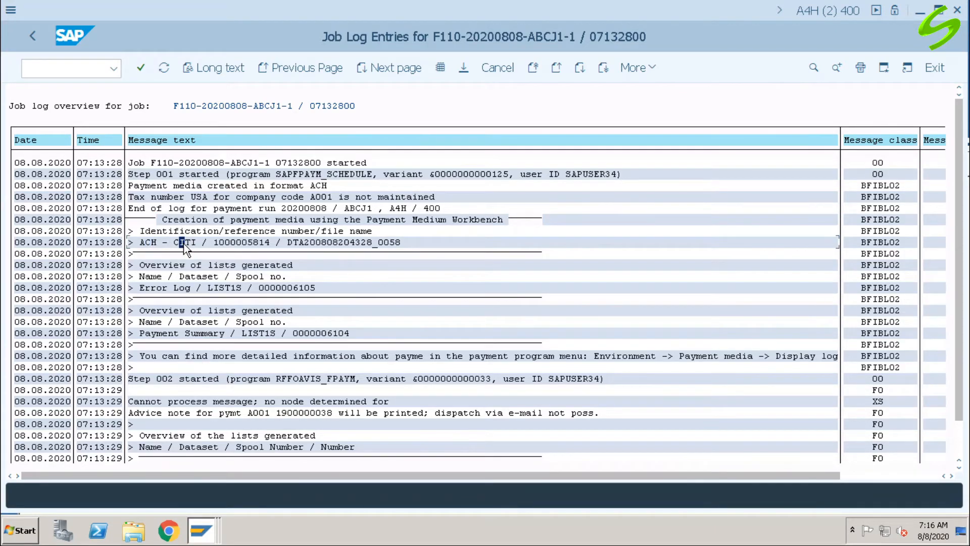
left_click(228, 242)
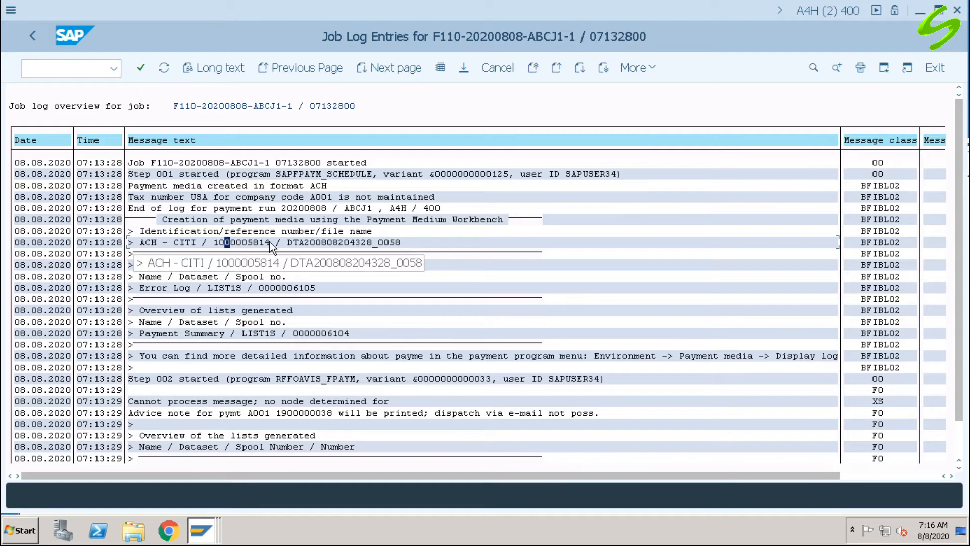
left_click(312, 242)
left_click(336, 243)
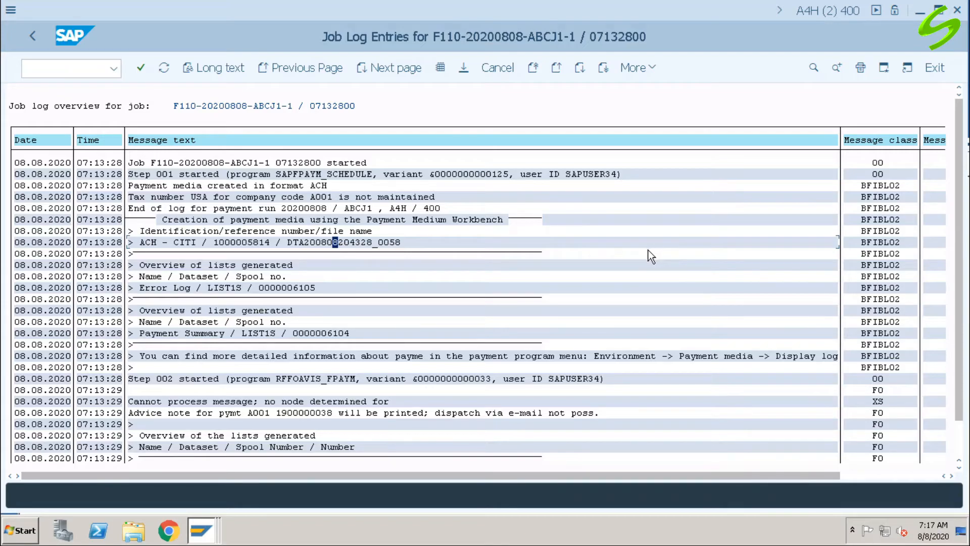
left_click(382, 414)
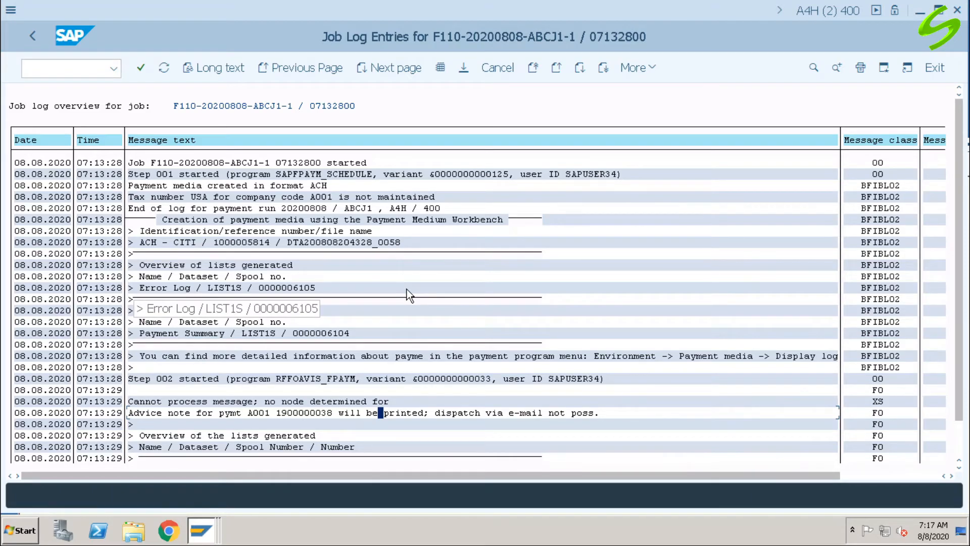
left_click(32, 35)
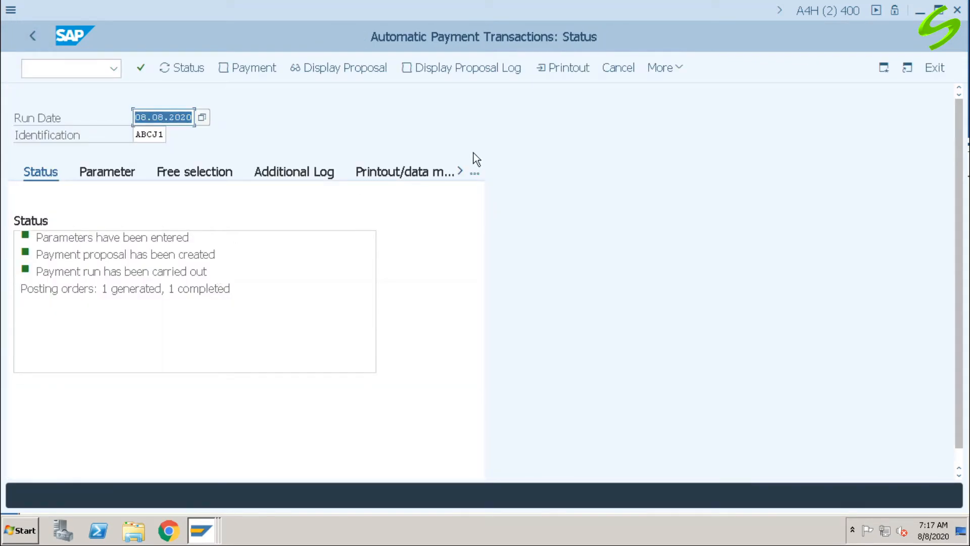
Step: Open DME administration for payment run ABCJ1 and display the attributes of the CITI ACH data medium
left_click(680, 71)
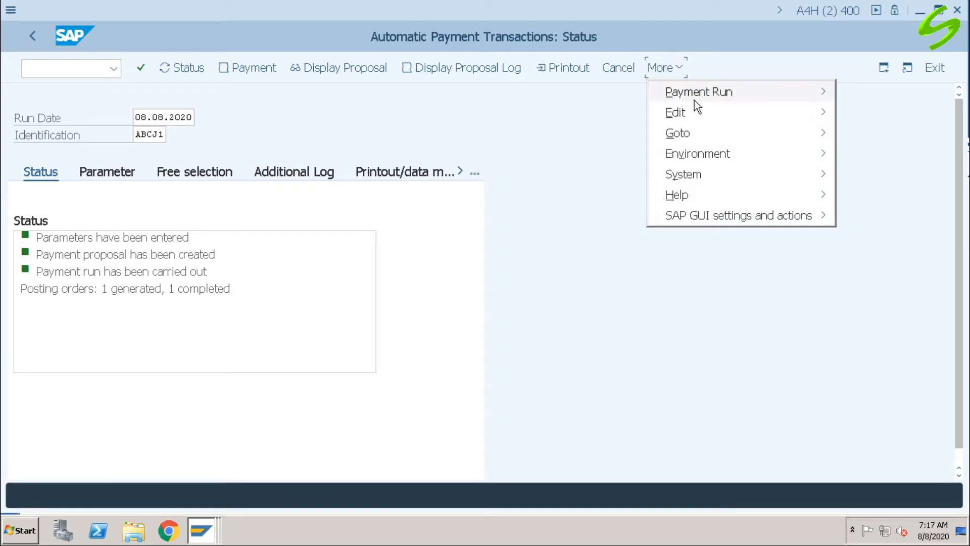
mouse_move(707, 160)
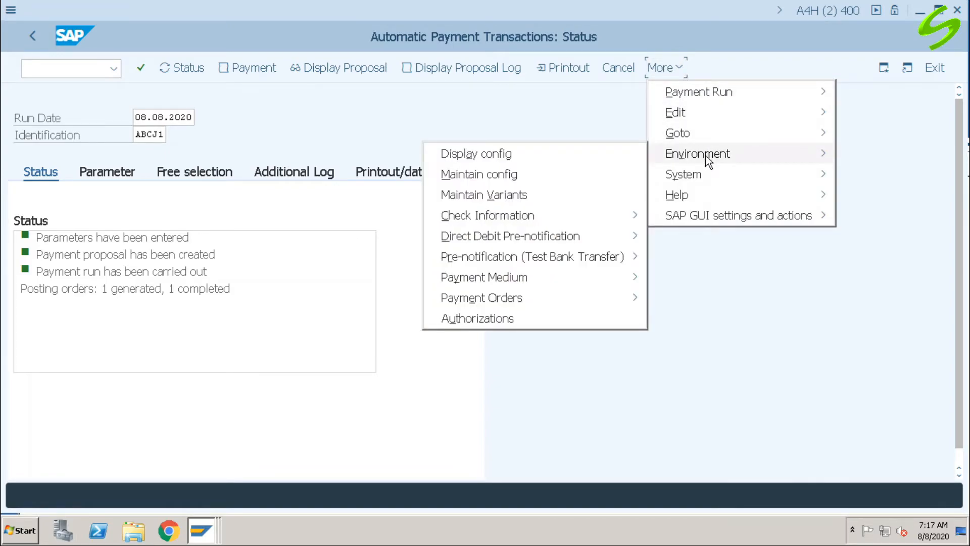
mouse_move(505, 277)
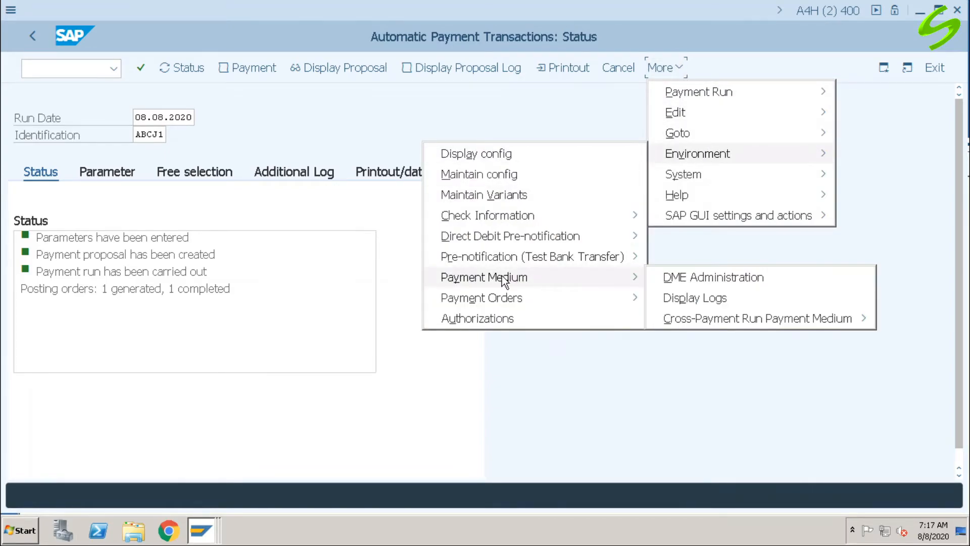
left_click(728, 281)
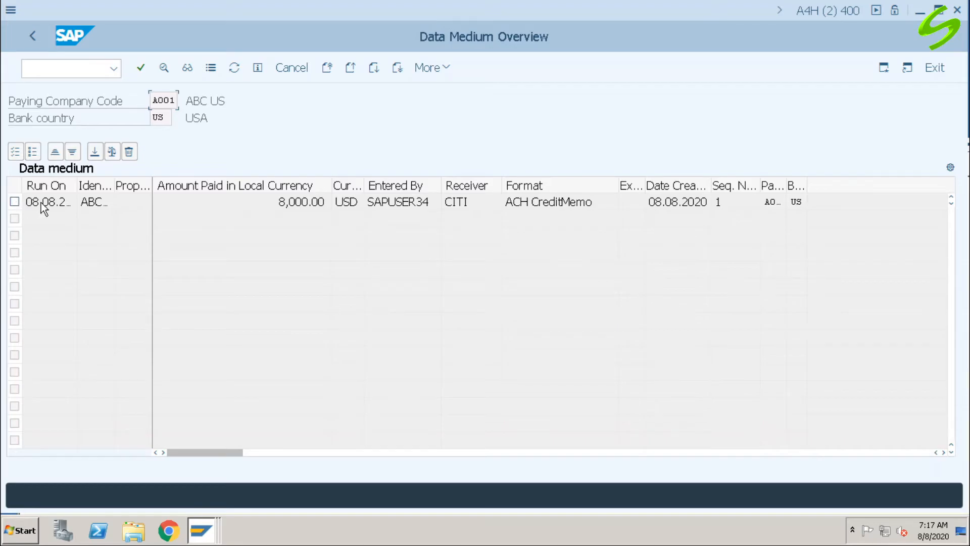
double_click(42, 204)
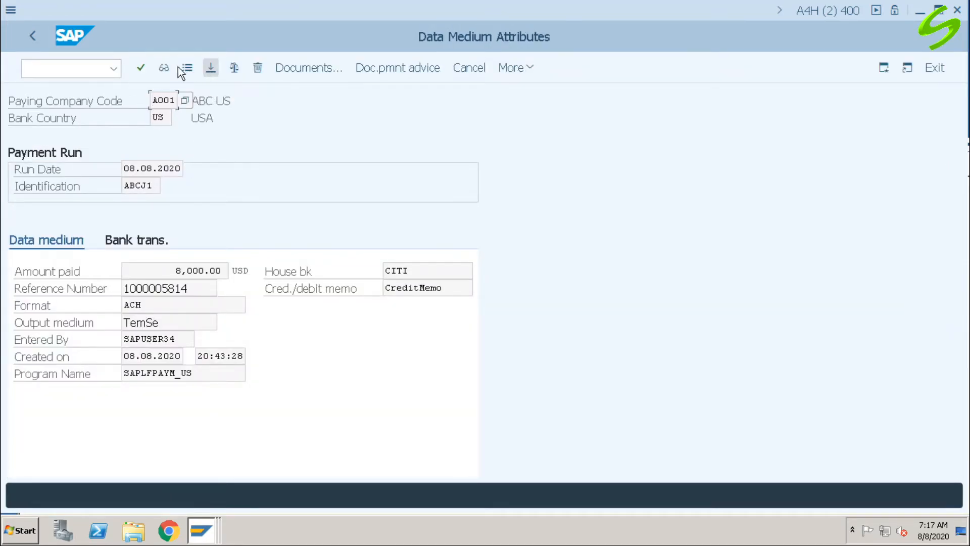
Step: Display the ACH data medium's contents, examine the payment amount, vendor name and bank entries, and close the display
left_click(164, 69)
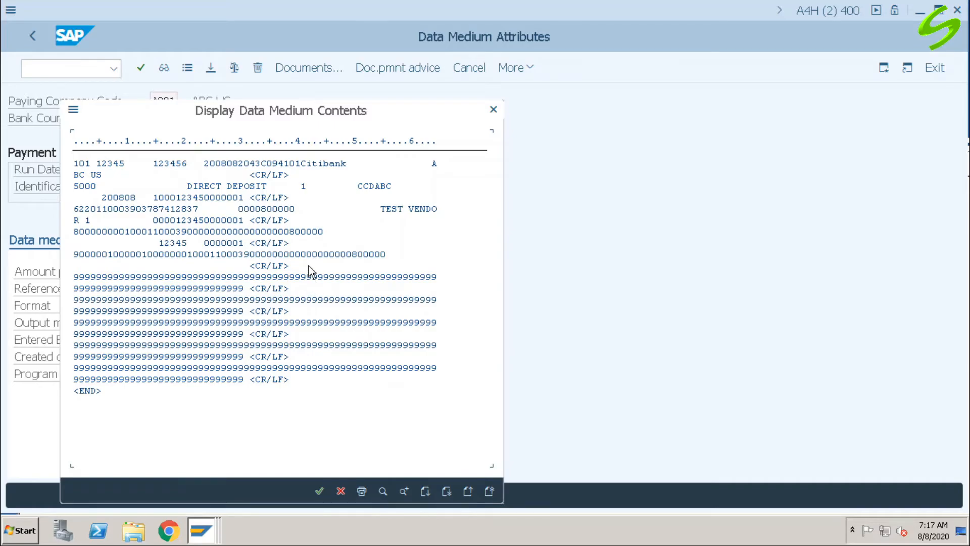
left_click(263, 210)
left_click(406, 209)
left_click(307, 164)
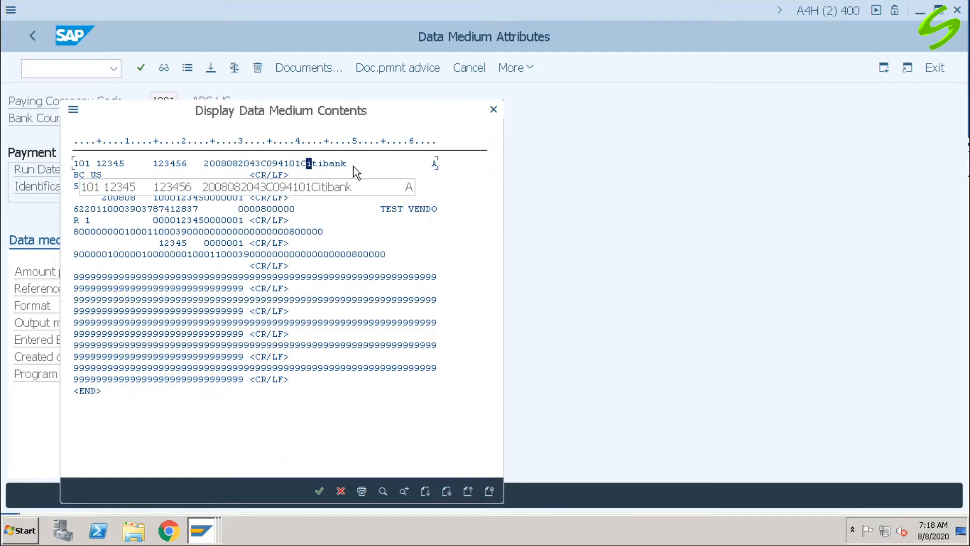
left_click(493, 110)
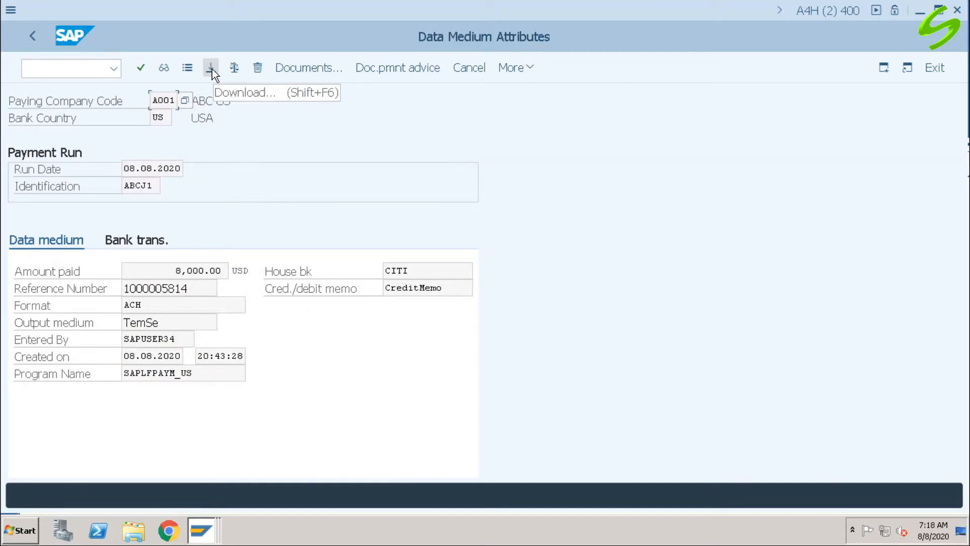
Step: Download the ACH payment file to the desktop under the file name tst1
left_click(211, 68)
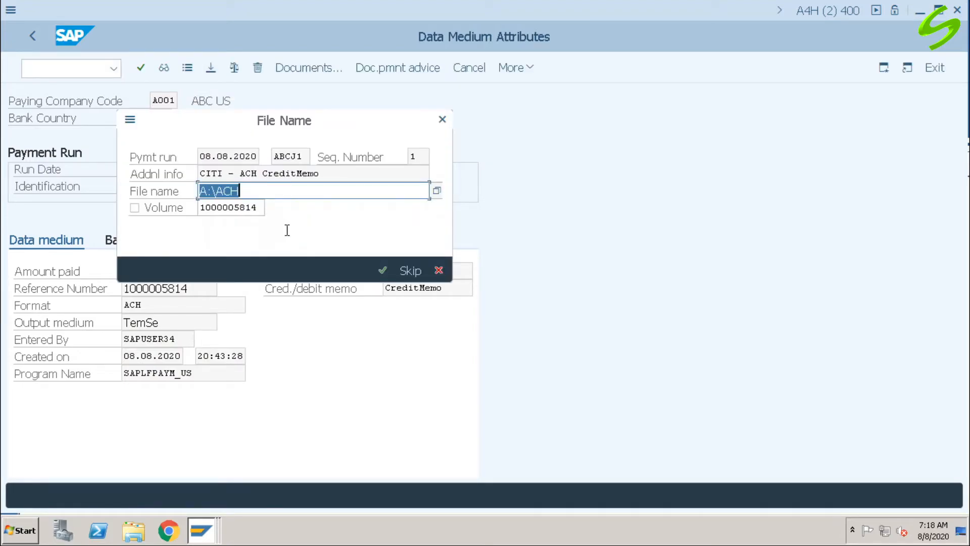
left_click(435, 192)
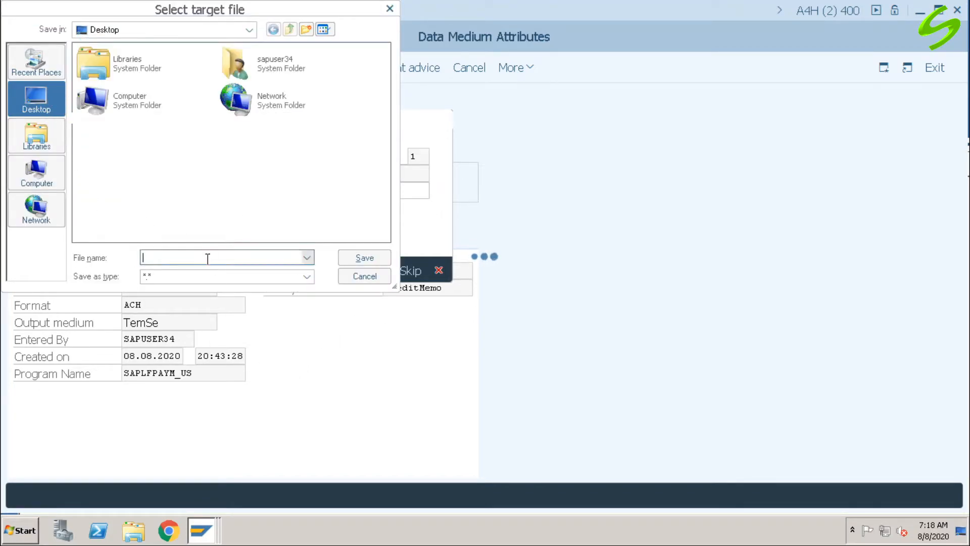
type("tst1")
left_click(371, 259)
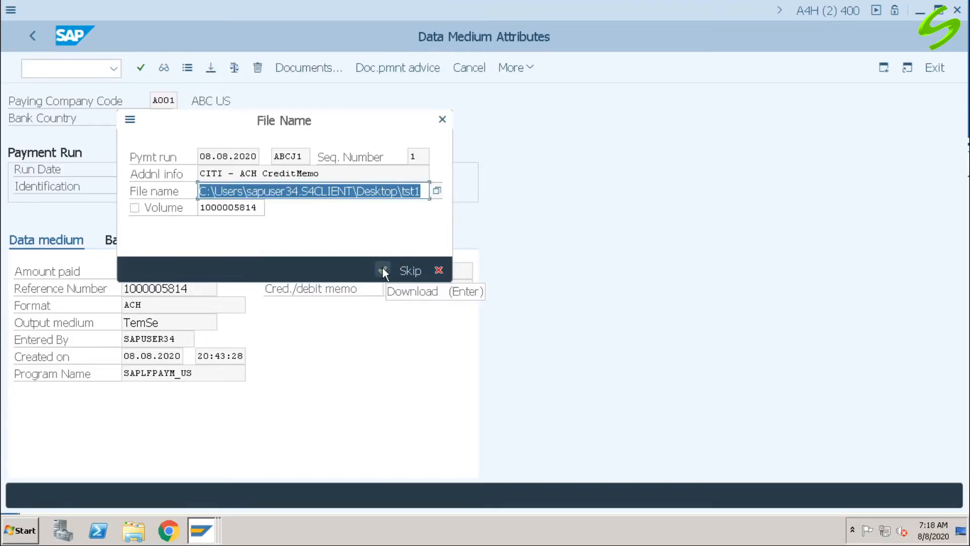
left_click(382, 267)
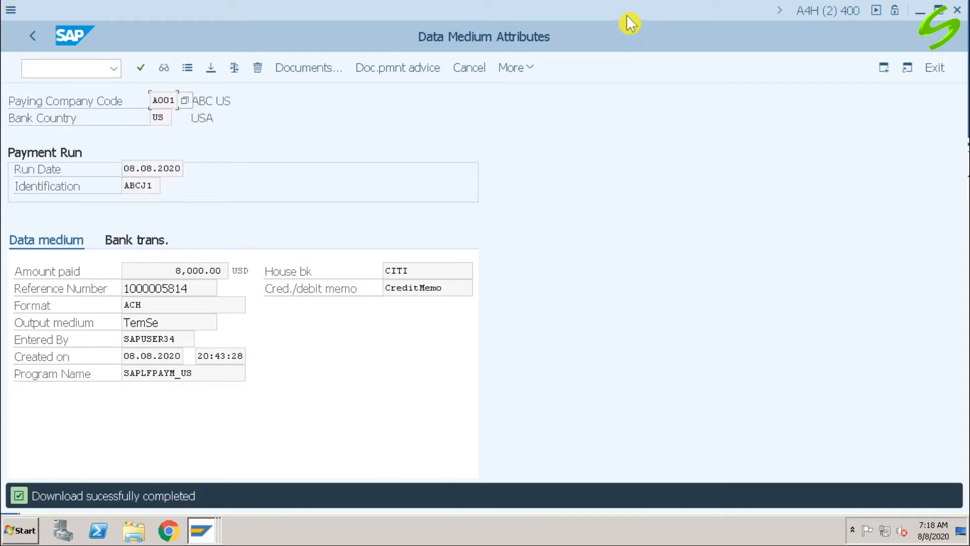
Step: Clear the SAP windows off the desktop, open the tst1 file in Notepad to examine its contents, and close it
left_click(920, 13)
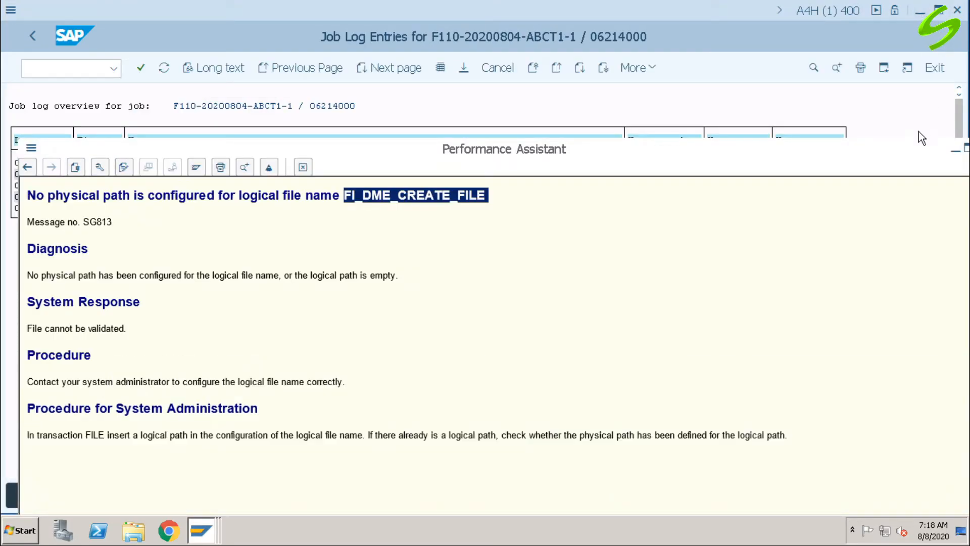
left_click(956, 151)
left_click(920, 11)
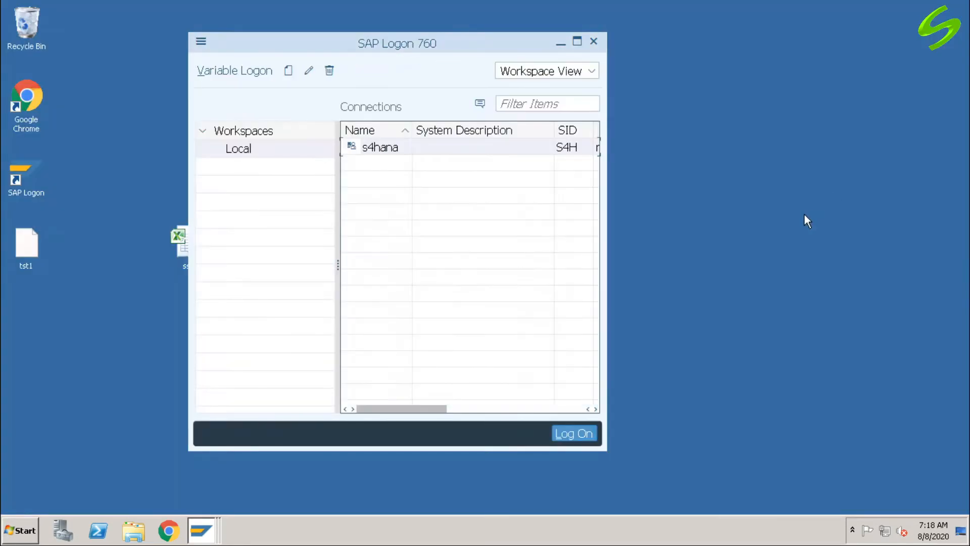
left_click(561, 43)
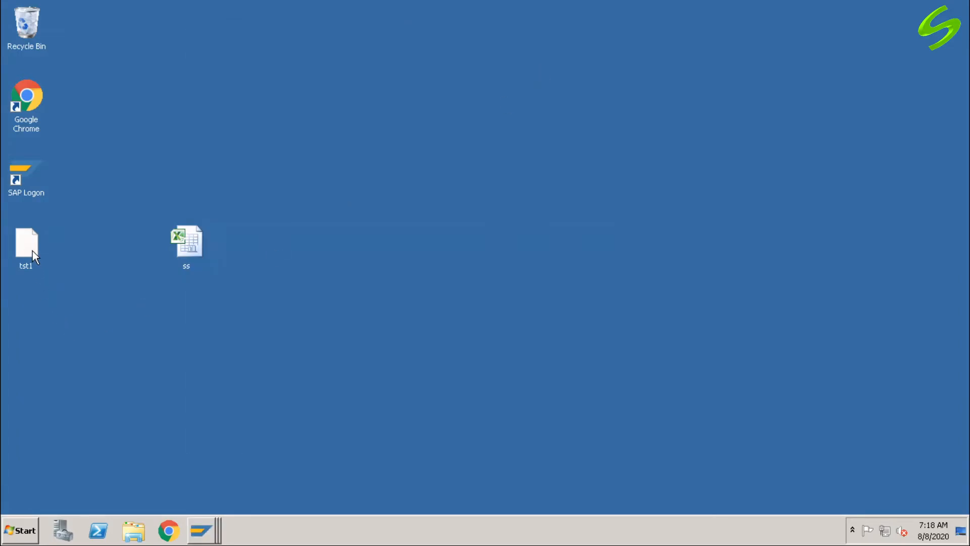
double_click(33, 251)
left_click(495, 264)
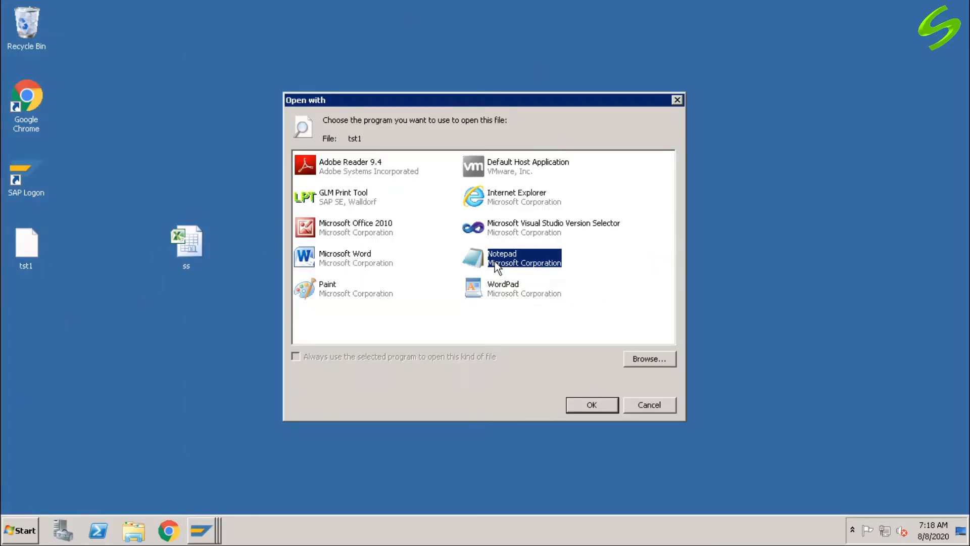
left_click(583, 408)
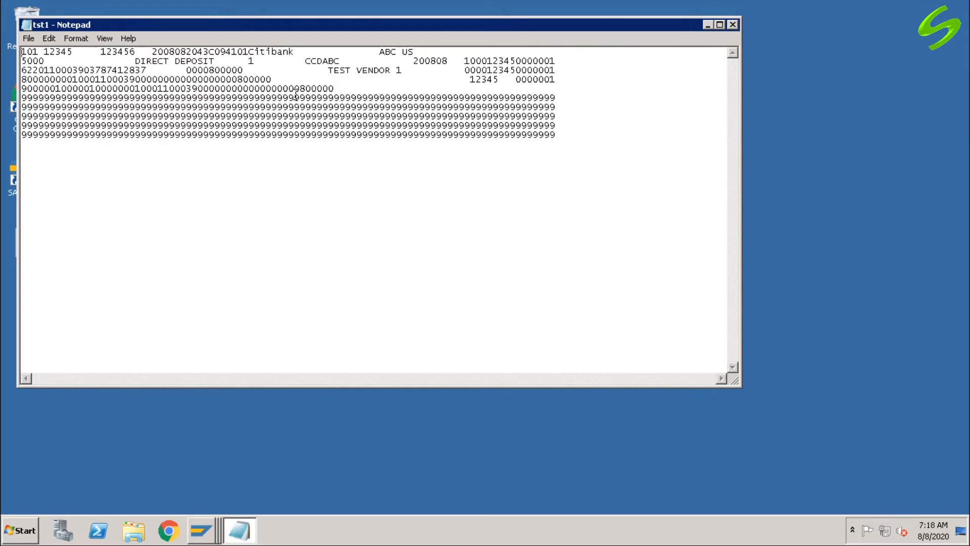
left_click(733, 24)
Step: Switch back to the SAP session showing the data medium attributes and return to the payment run status
left_click(202, 531)
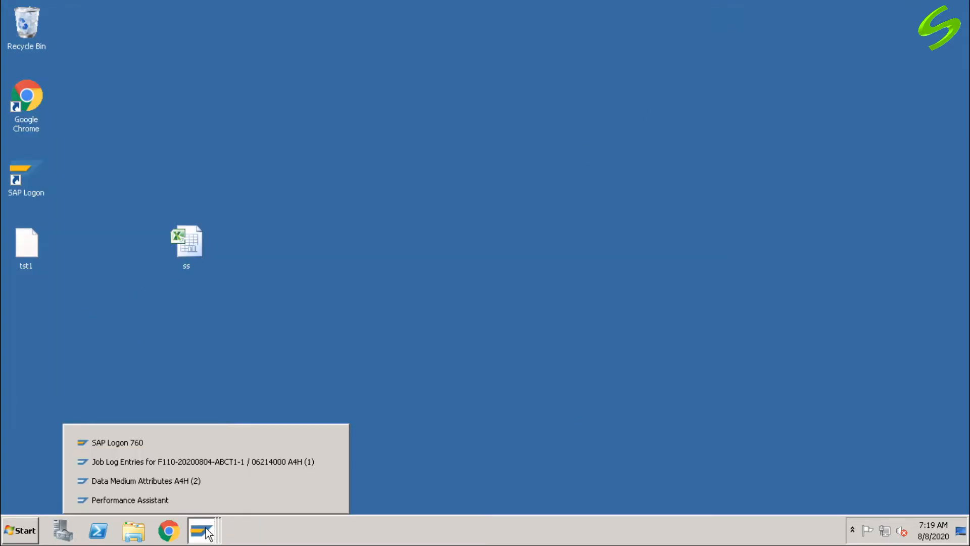
left_click(217, 468)
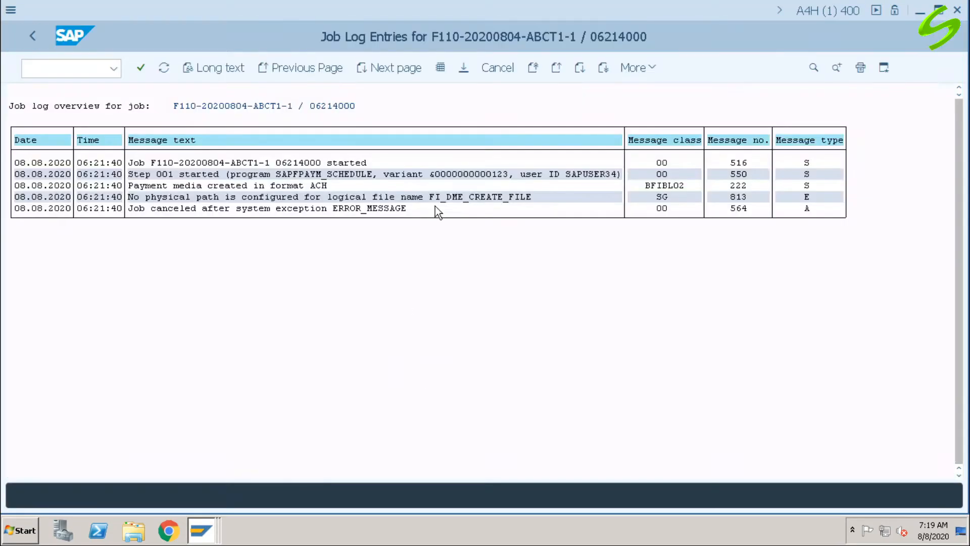
left_click(202, 528)
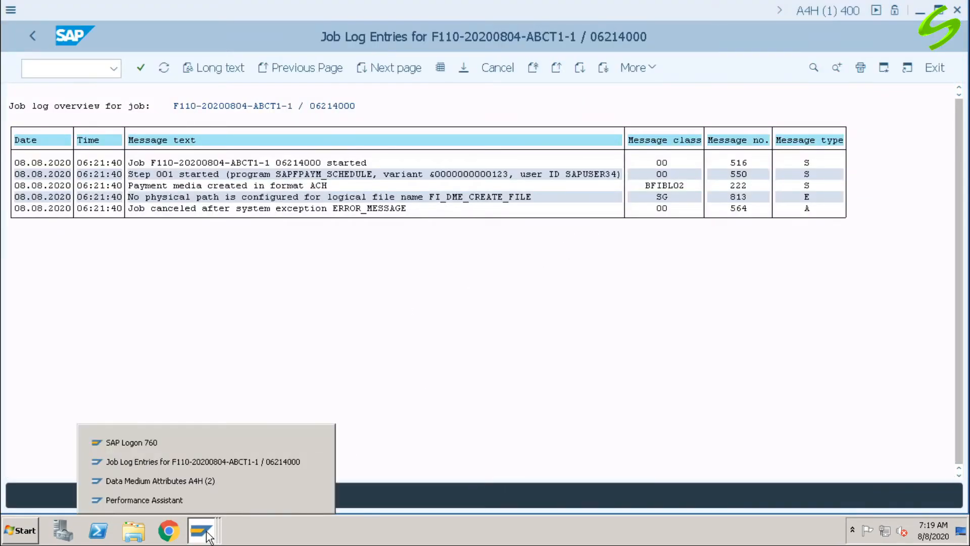
left_click(200, 487)
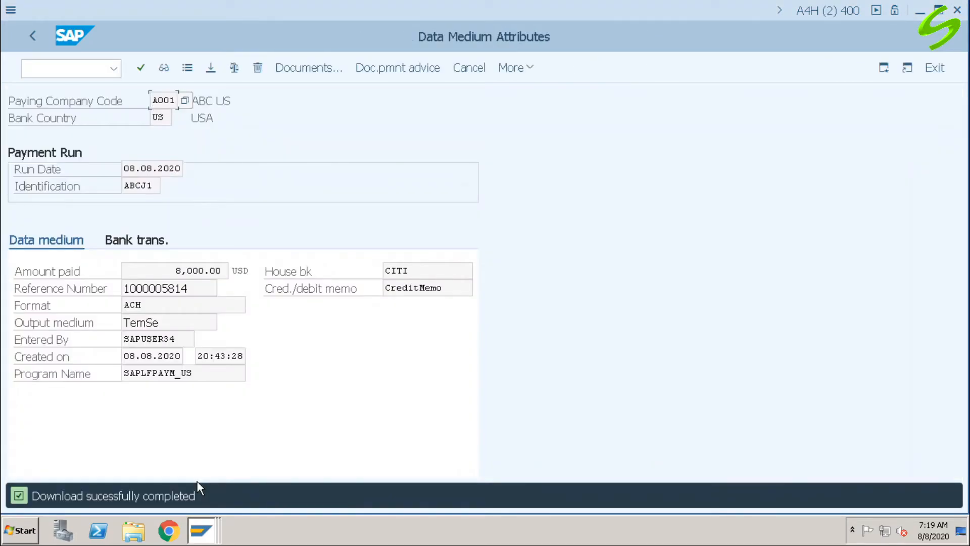
left_click(33, 37)
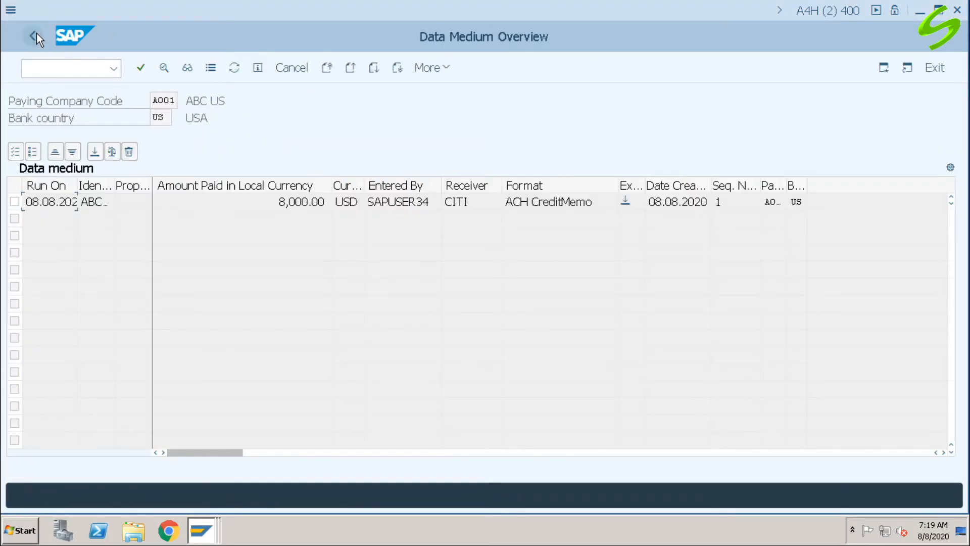
left_click(34, 35)
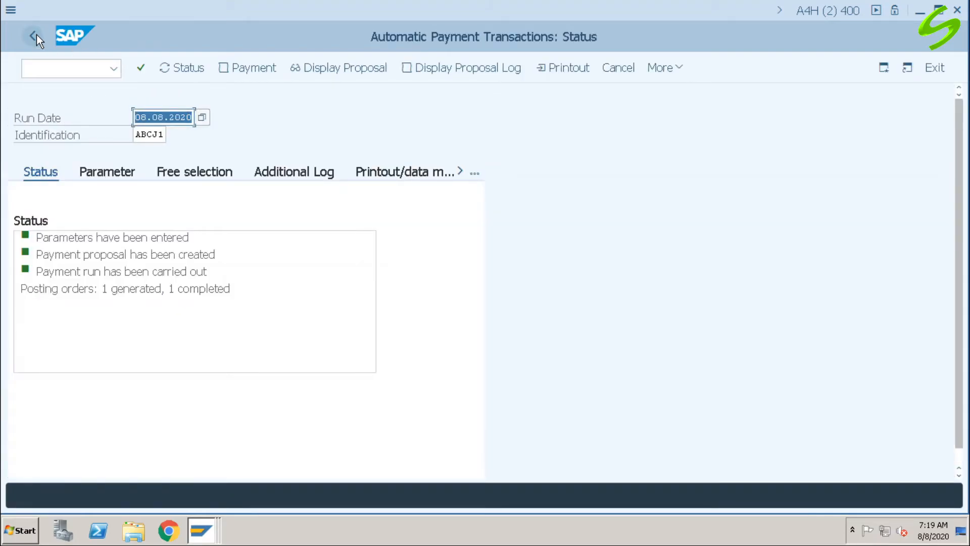
Step: Go to transaction SP01 and list the current user's spool requests for 08.08.2020
left_click(71, 67)
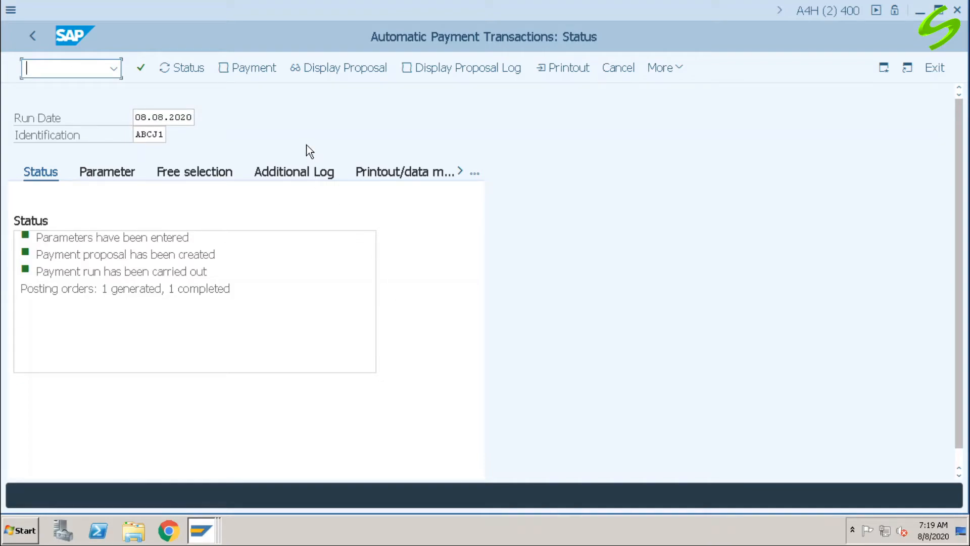
type("/nsp01")
key("Return")
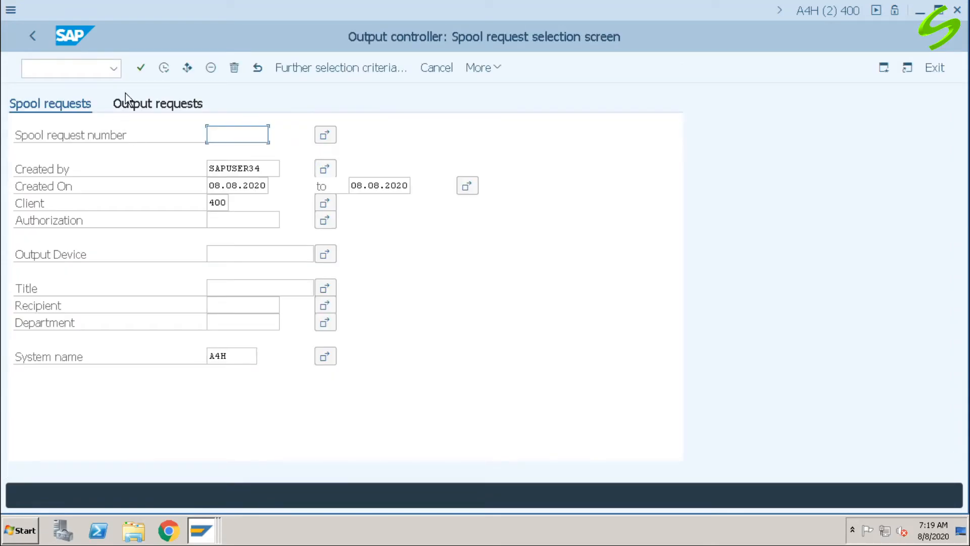
left_click(164, 69)
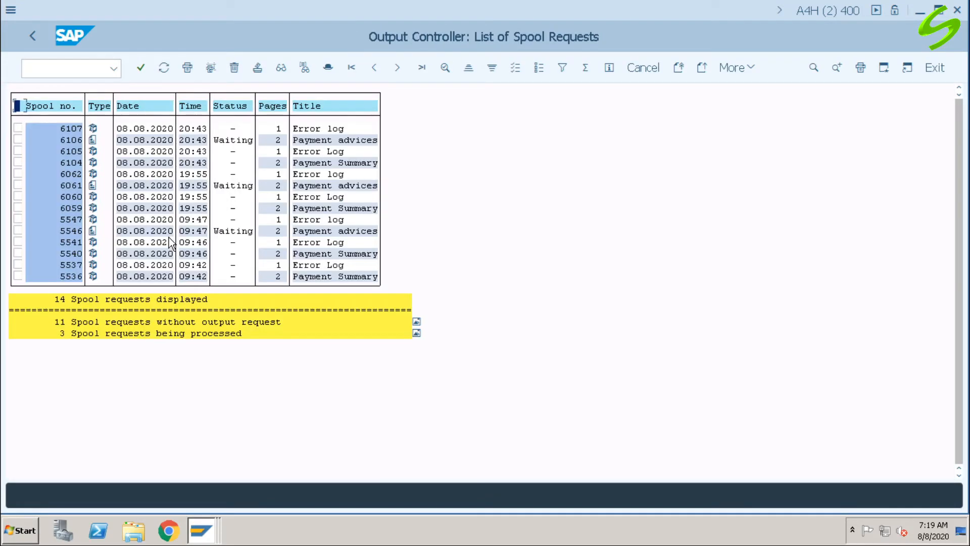
Step: Open the 20:43 Payment advices spool request and examine the advice's addressee, settled invoice, payment document and payment amount
left_click(312, 141)
left_click(341, 141)
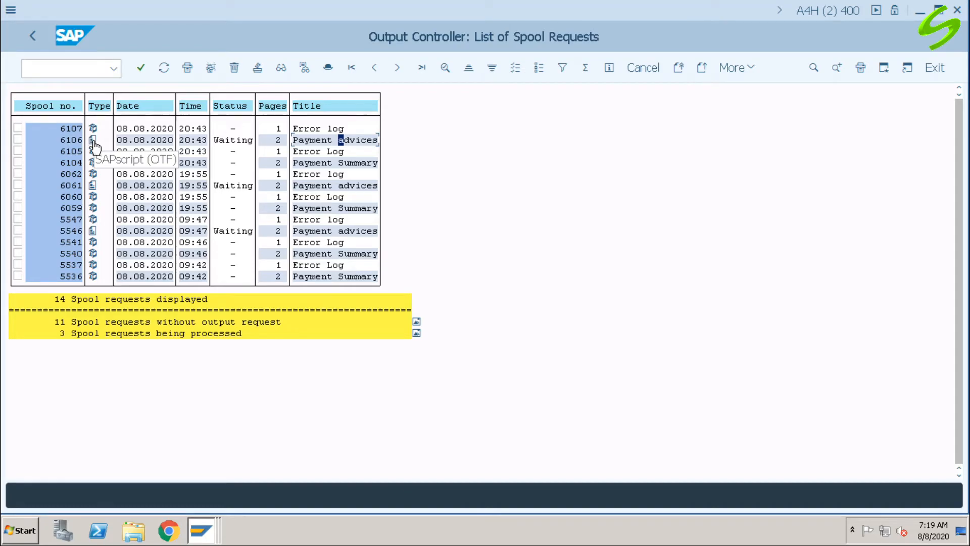
left_click(92, 141)
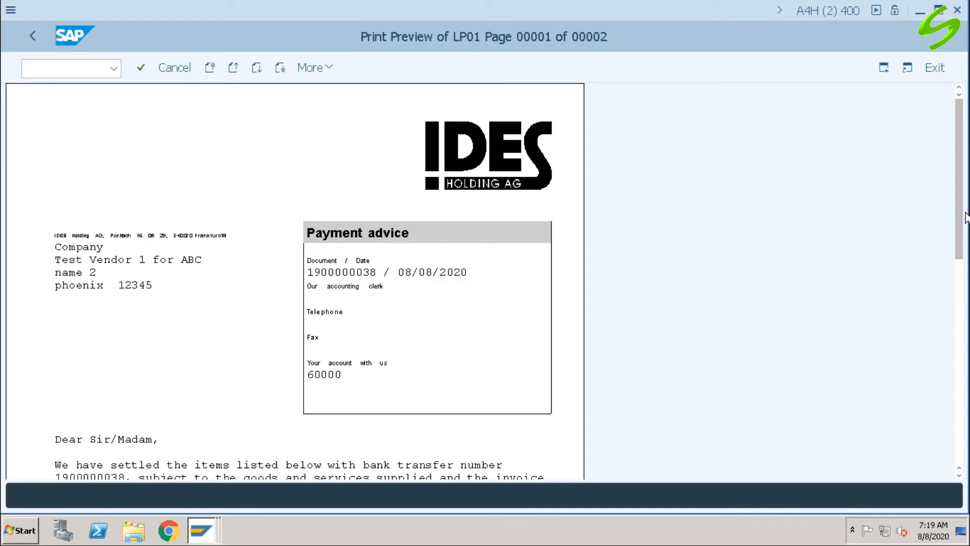
left_click_drag(965, 212, 965, 305)
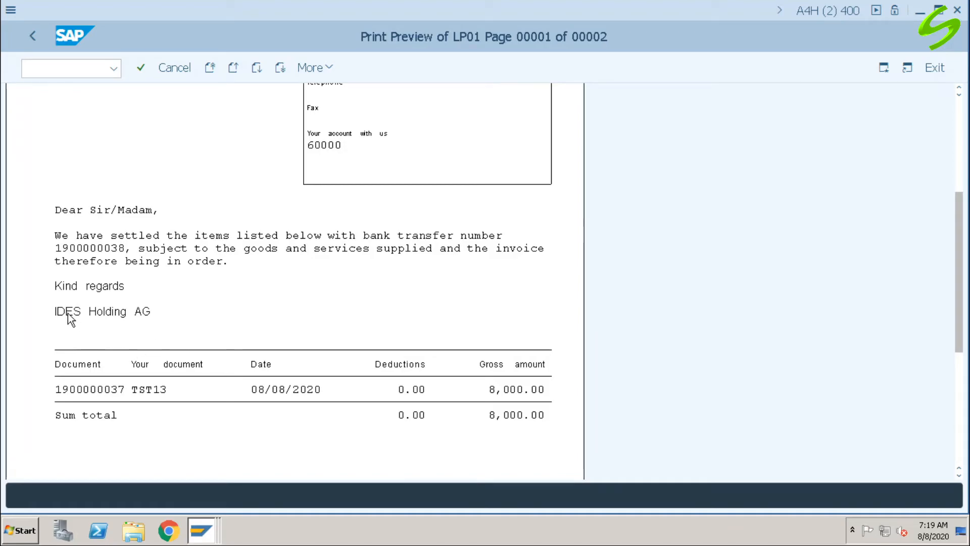
left_click_drag(960, 249, 960, 156)
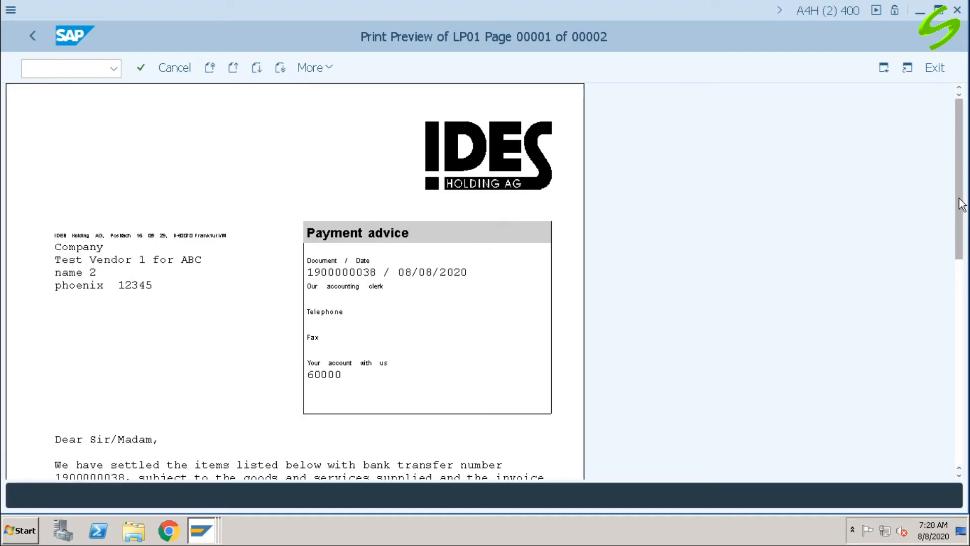
left_click_drag(958, 198, 959, 315)
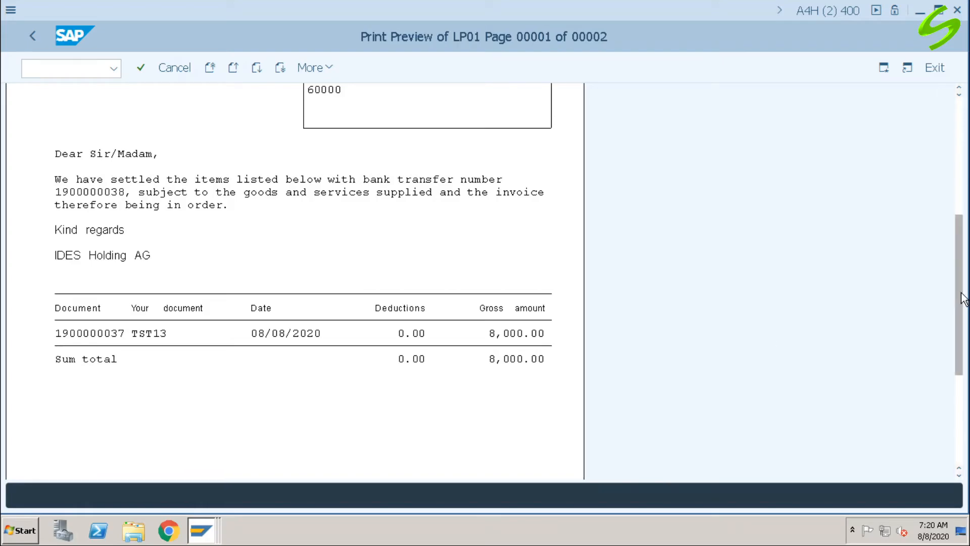
scroll(963, 301, "down", 5)
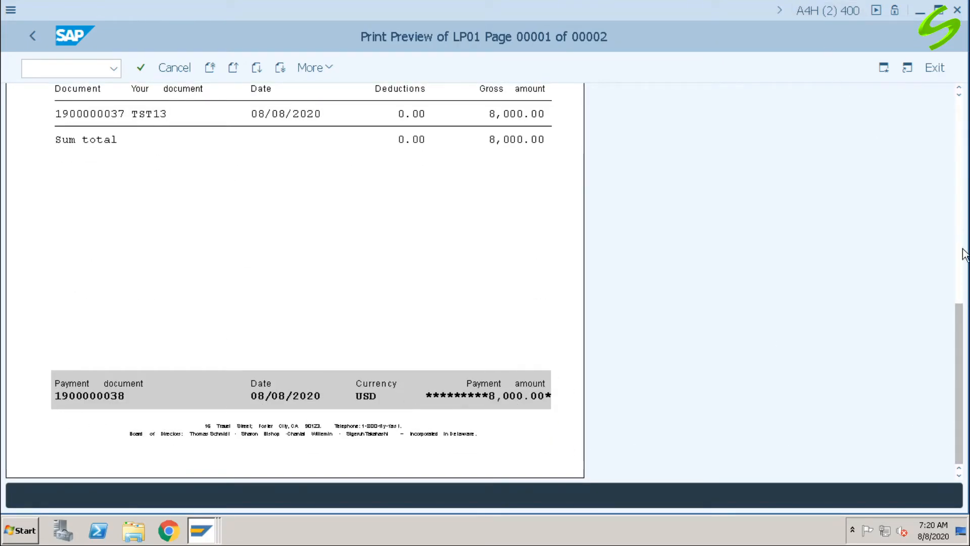
left_click_drag(962, 322, 965, 104)
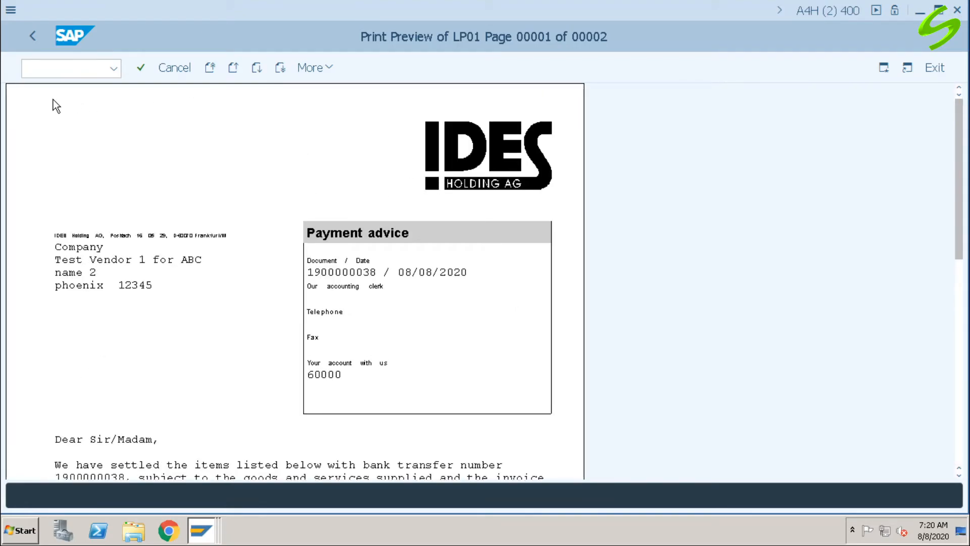
Step: Leave the payment advice print preview and return to the SAP Easy Access screen
left_click(56, 68)
type("/n")
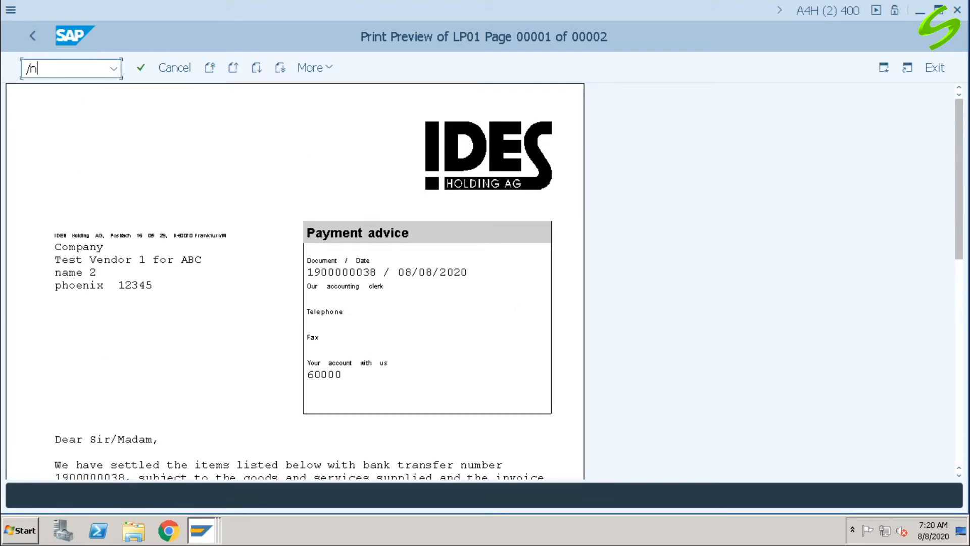
key("Return")
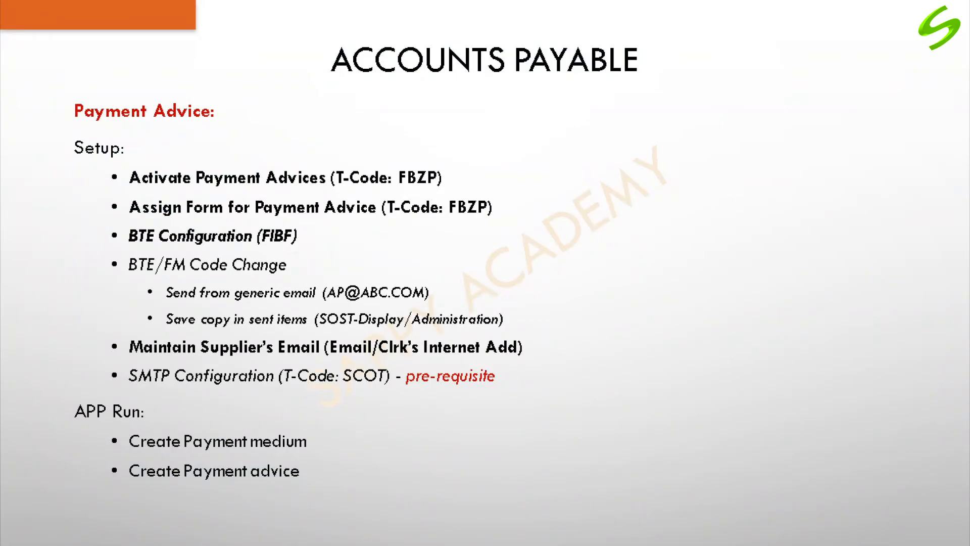
key("Right")
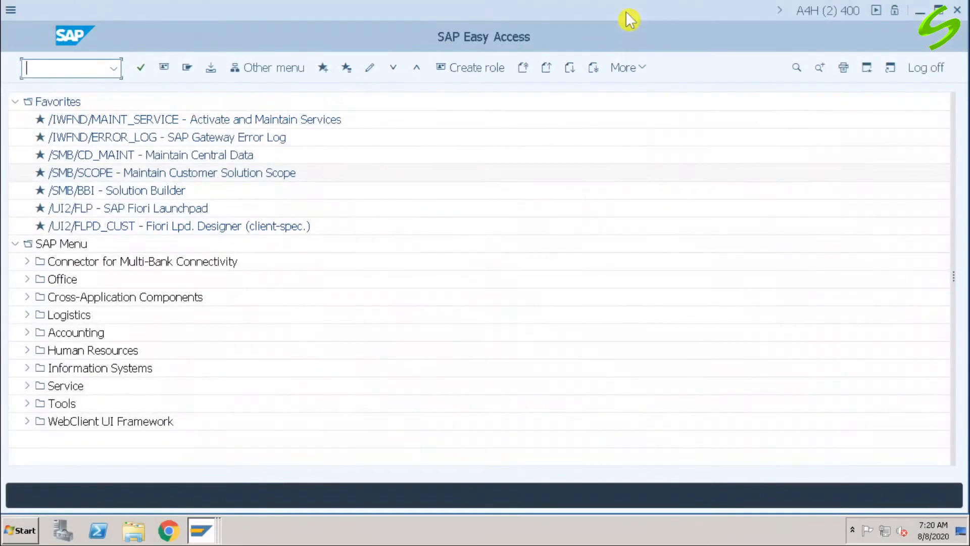
Step: Go to transaction FBZP and open the all-company-codes settings of company code A001
type("fbzp")
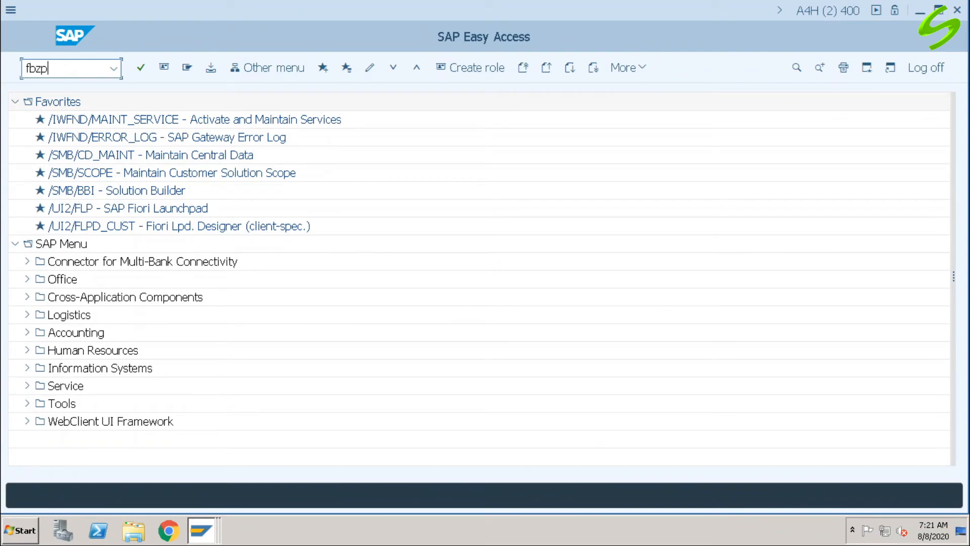
key("Return")
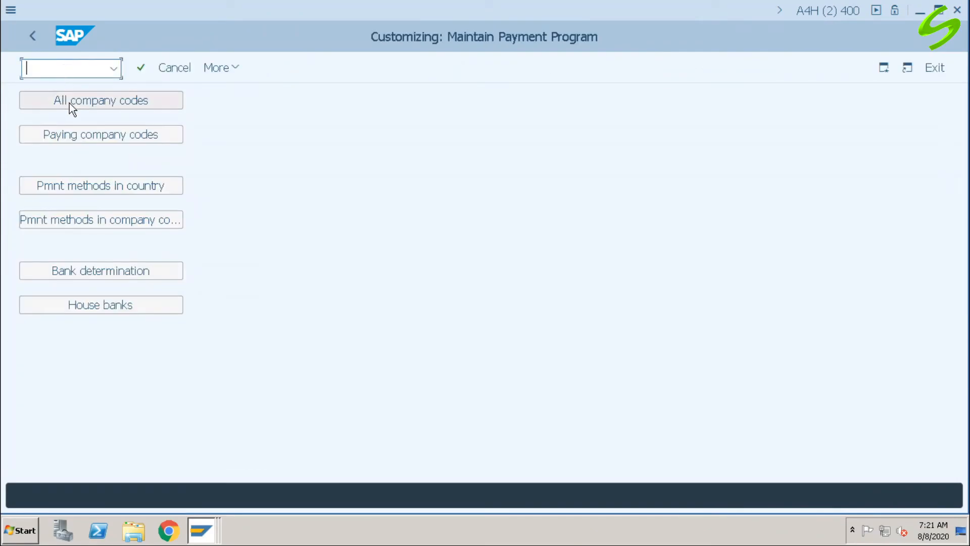
left_click(95, 104)
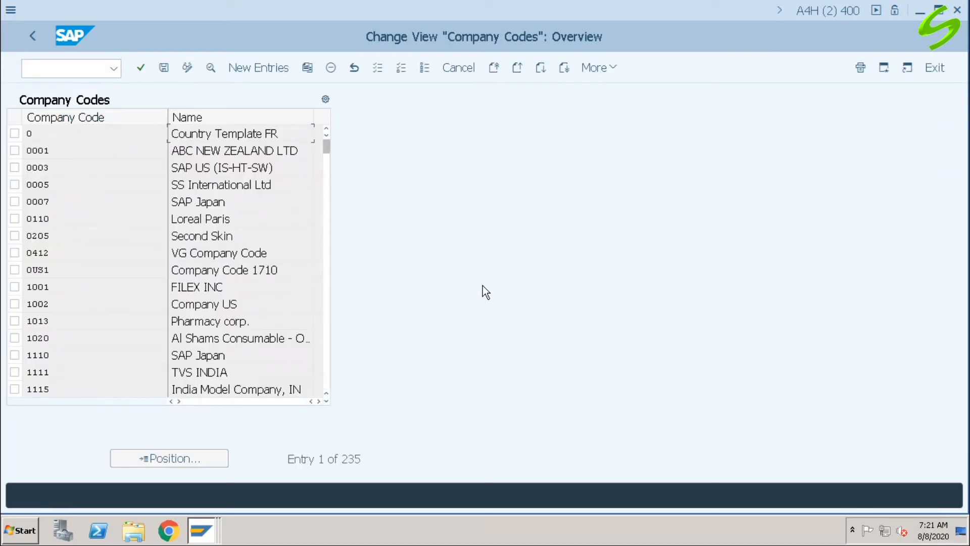
left_click(185, 462)
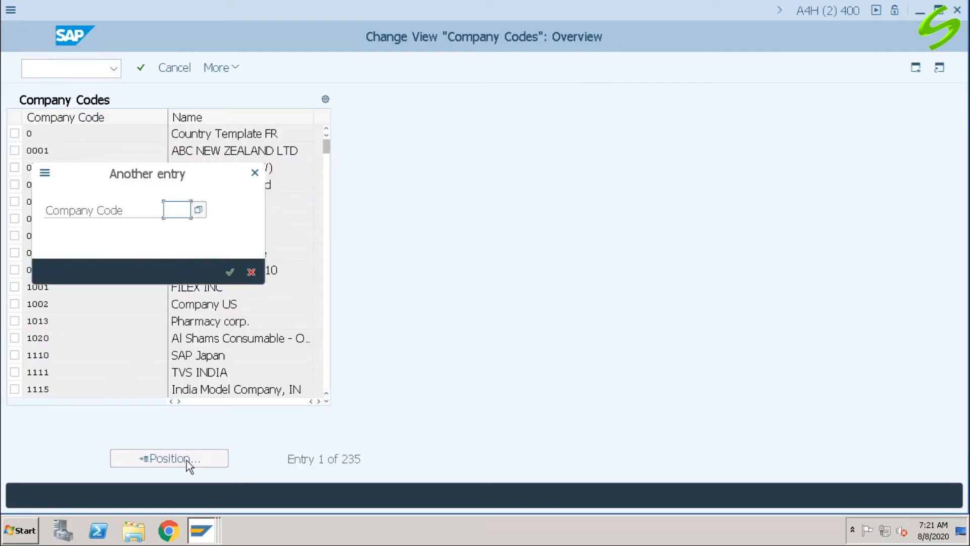
type("a001")
key("Return")
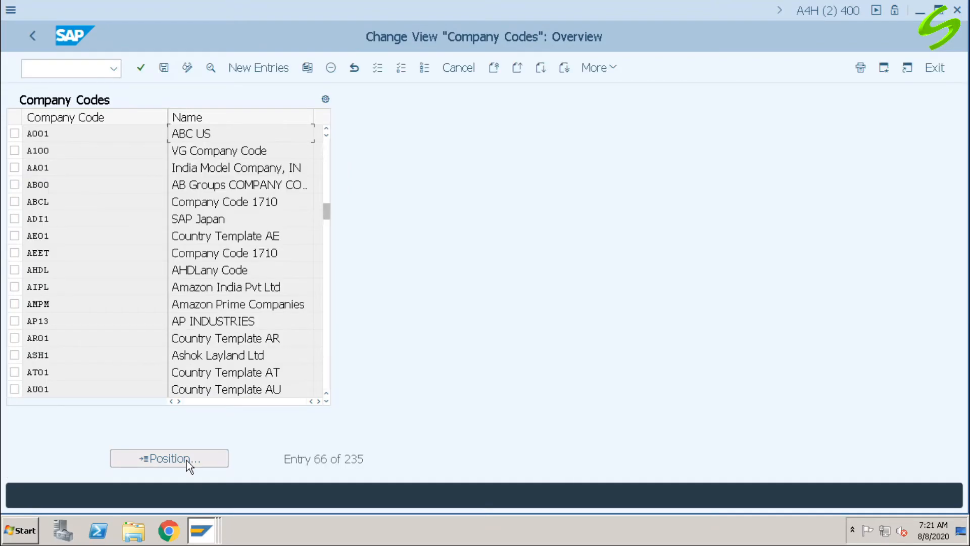
double_click(78, 131)
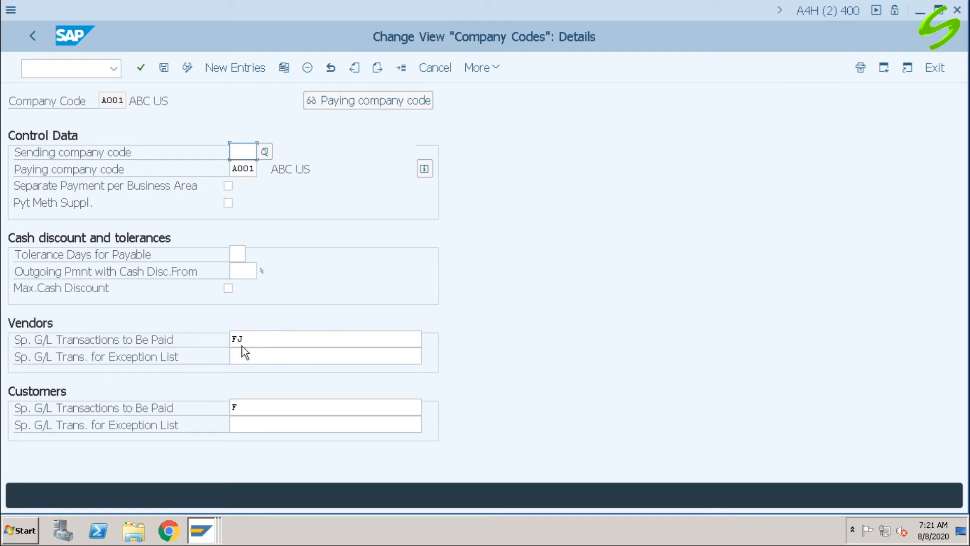
Step: Examine the vendor special G/L transactions to be paid for company code A001
left_click(253, 338)
left_click_drag(254, 338, 194, 338)
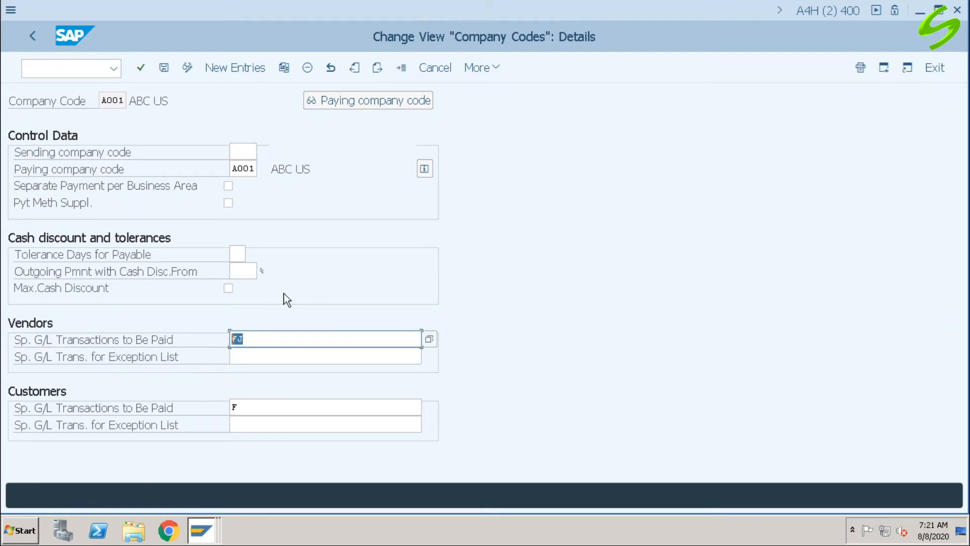
left_click(254, 340)
left_click_drag(237, 339, 222, 339)
left_click(242, 338)
Step: Leave the company code settings and go to transaction F-47 for a down payment request
left_click(89, 69)
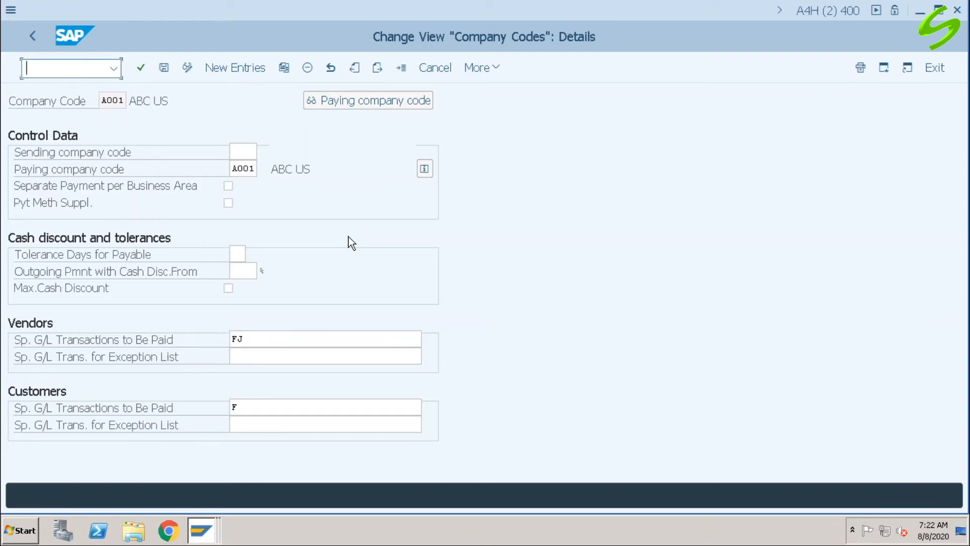
type("/nf-47")
key("Return")
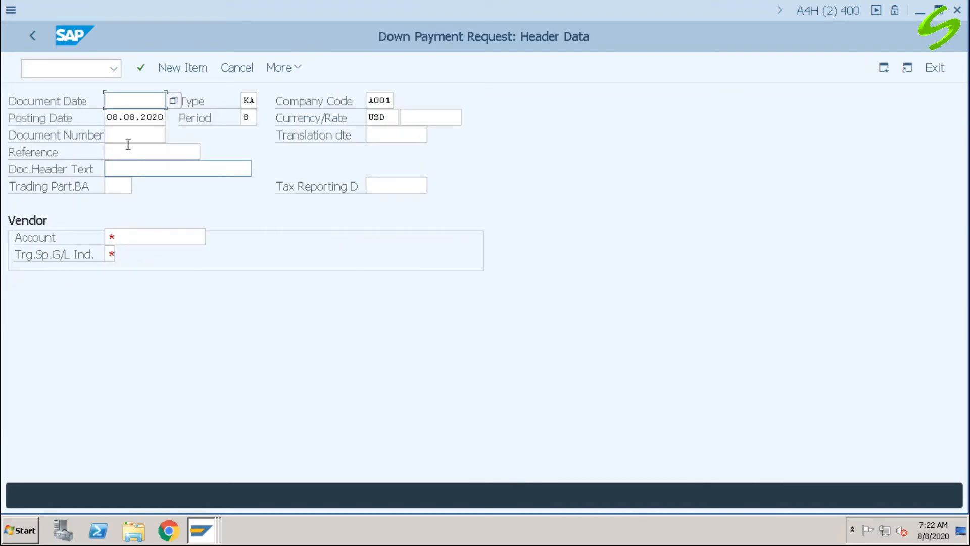
Step: Set the down payment request's document date to 08.08.2020 and its header text to "dp using app"
left_click_drag(109, 117, 192, 120)
key("ctrl+c")
left_click(144, 100)
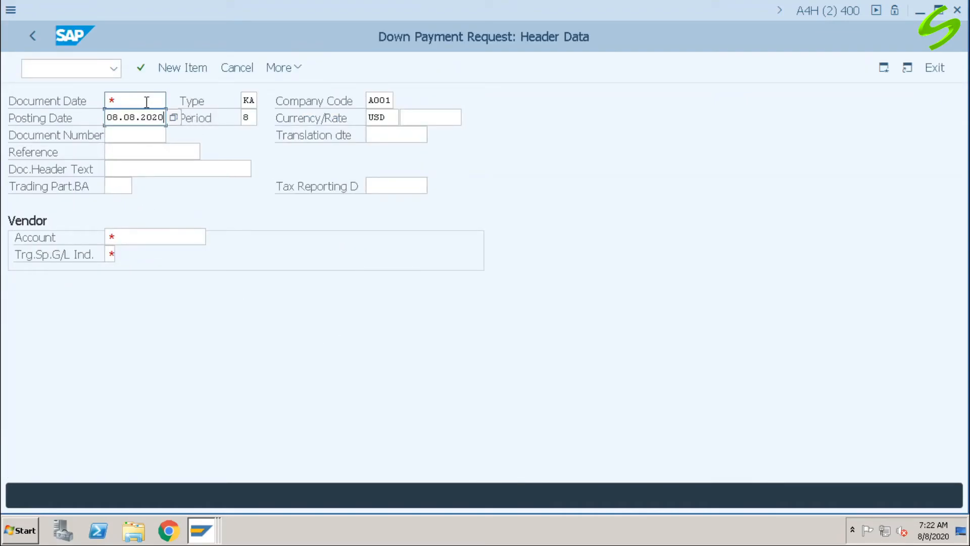
key("ctrl+v")
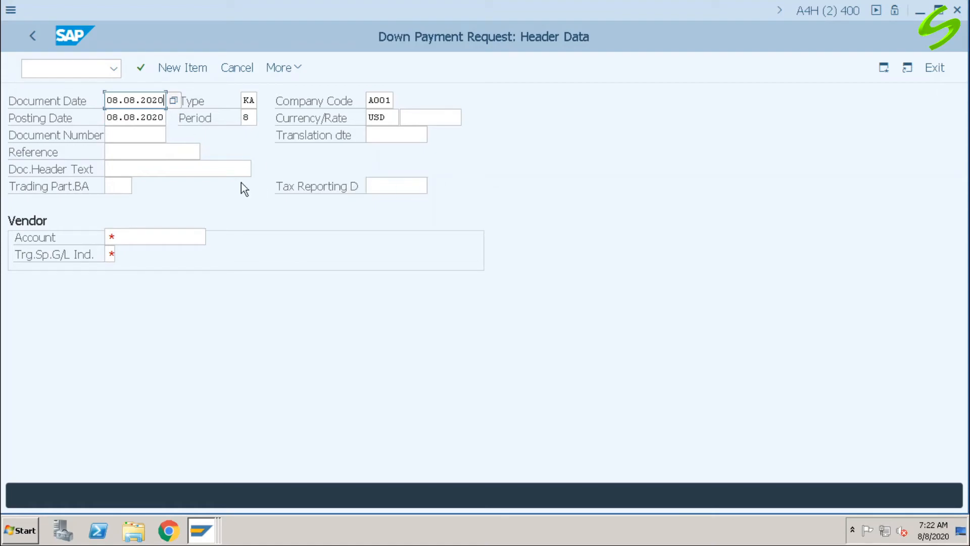
left_click(141, 171)
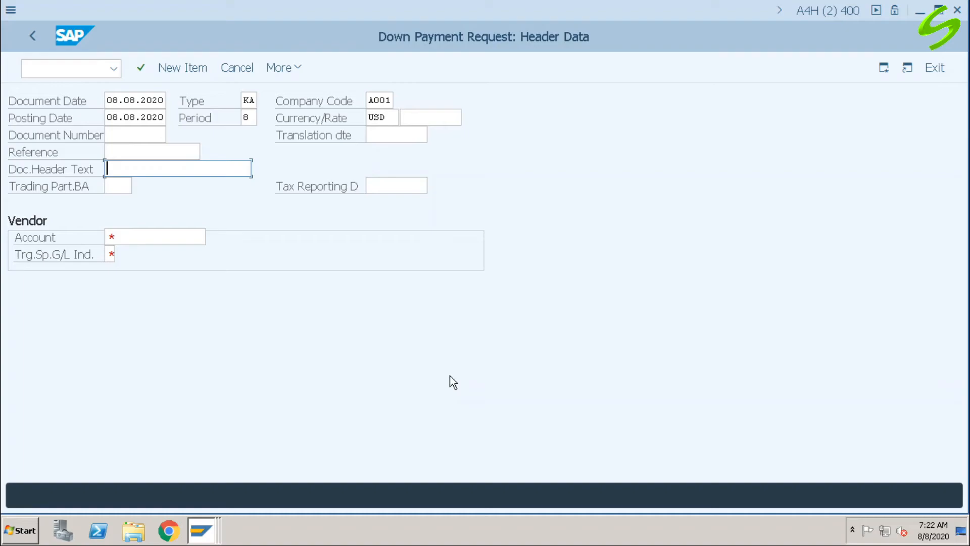
type("dp ")
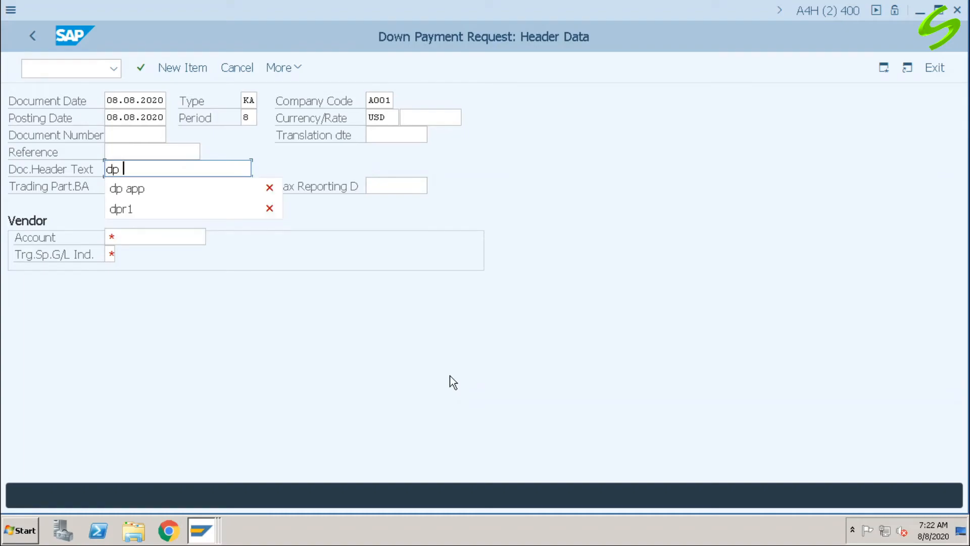
type("using app")
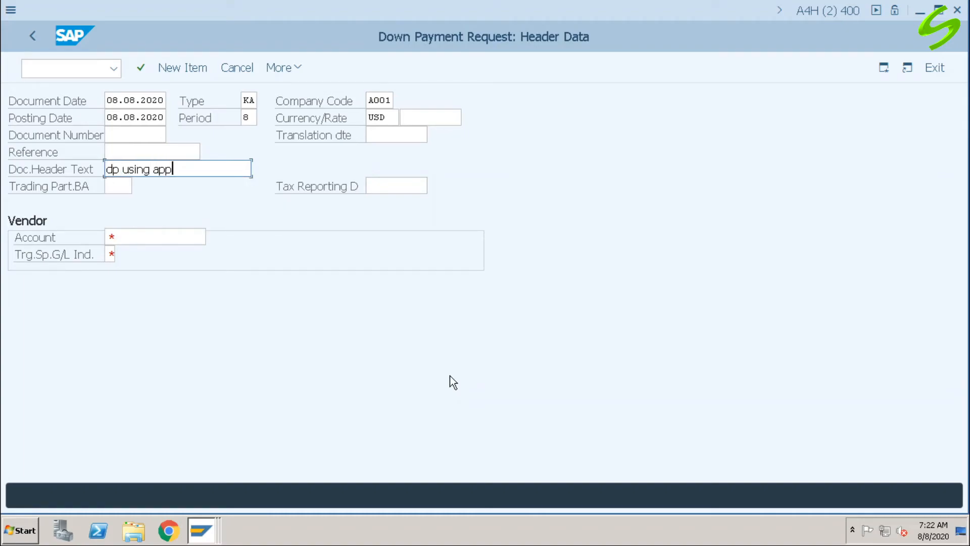
Step: Enter the test vendor's account number with target special G/L indicator J and proceed to the vendor item
left_click(174, 238)
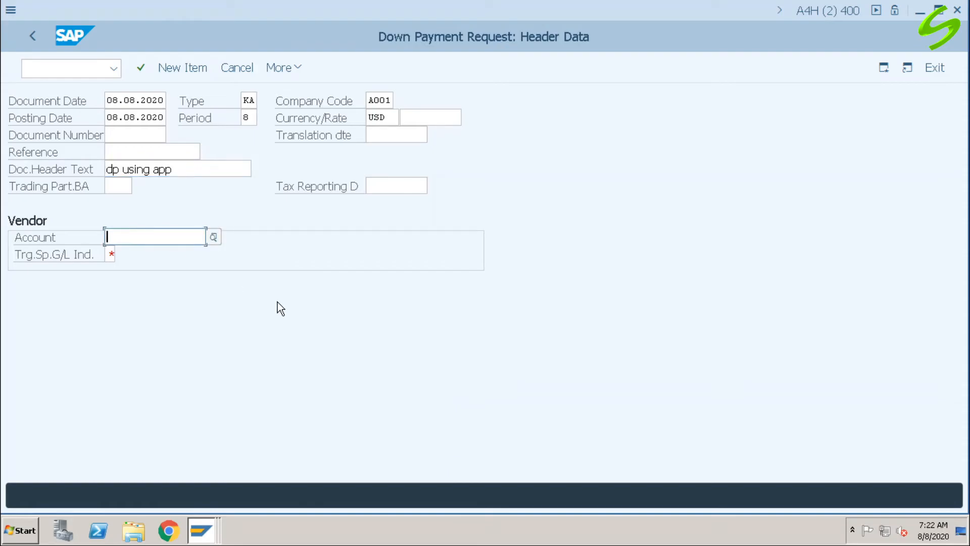
type("60000")
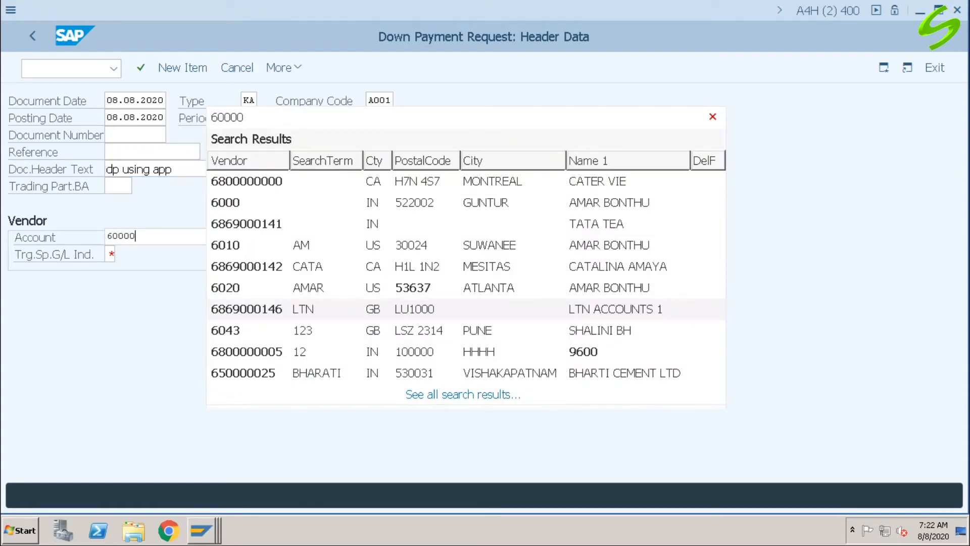
left_click(241, 187)
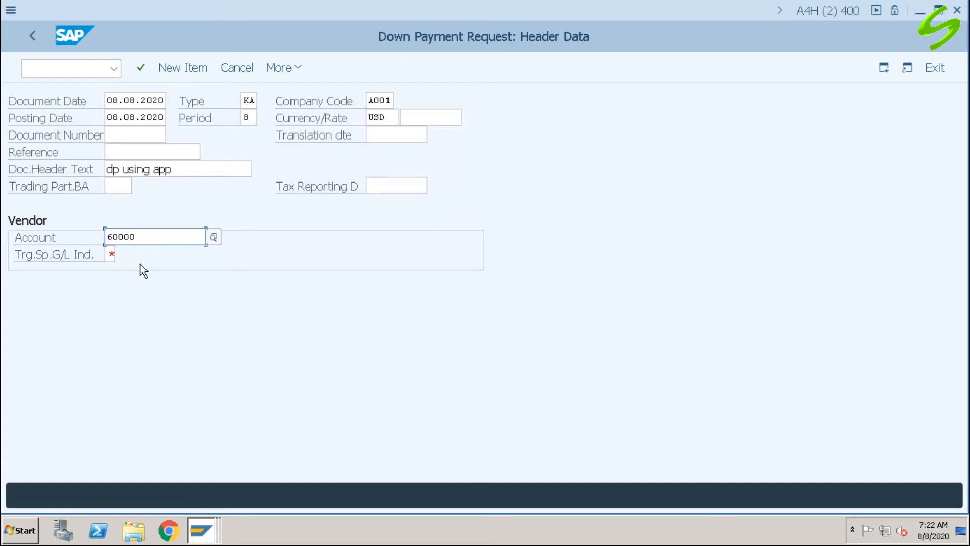
key("Tab")
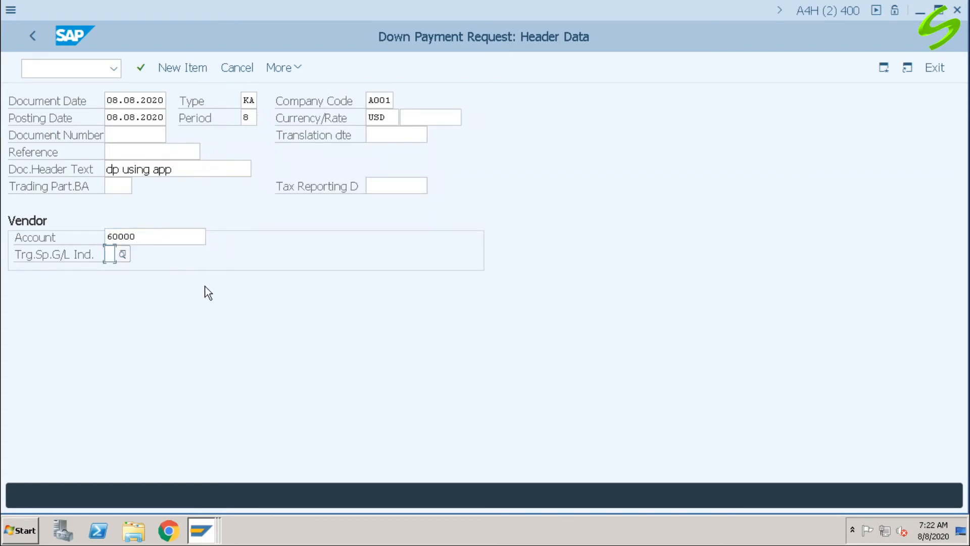
type("j")
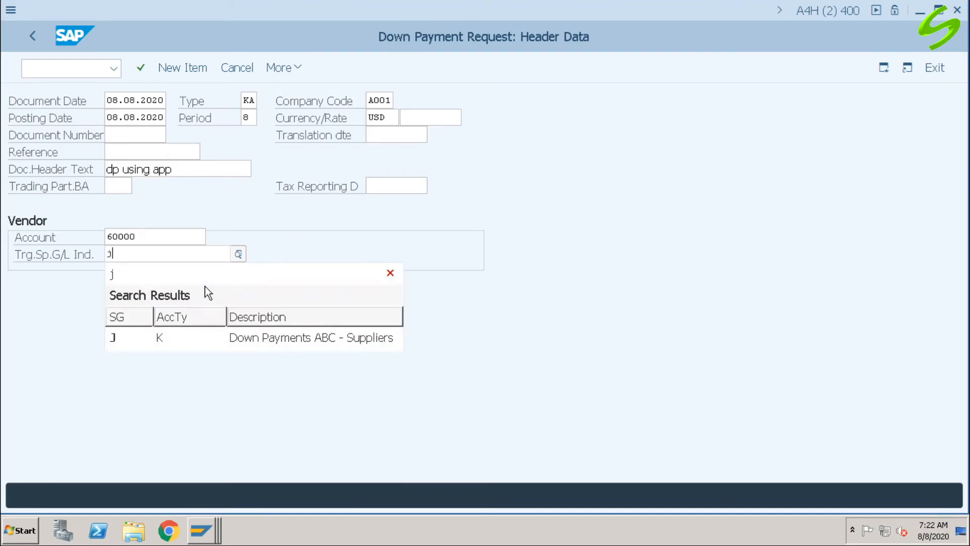
left_click(147, 339)
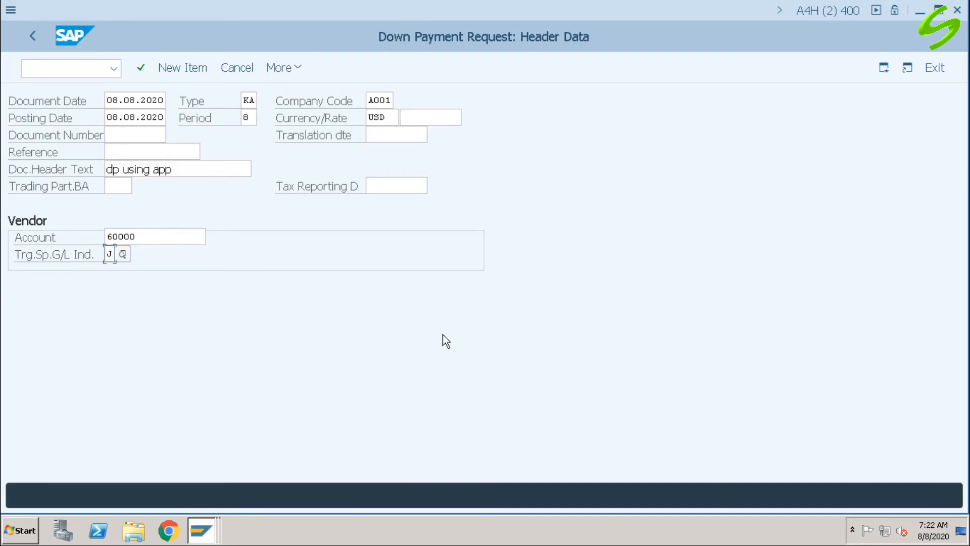
key("Return")
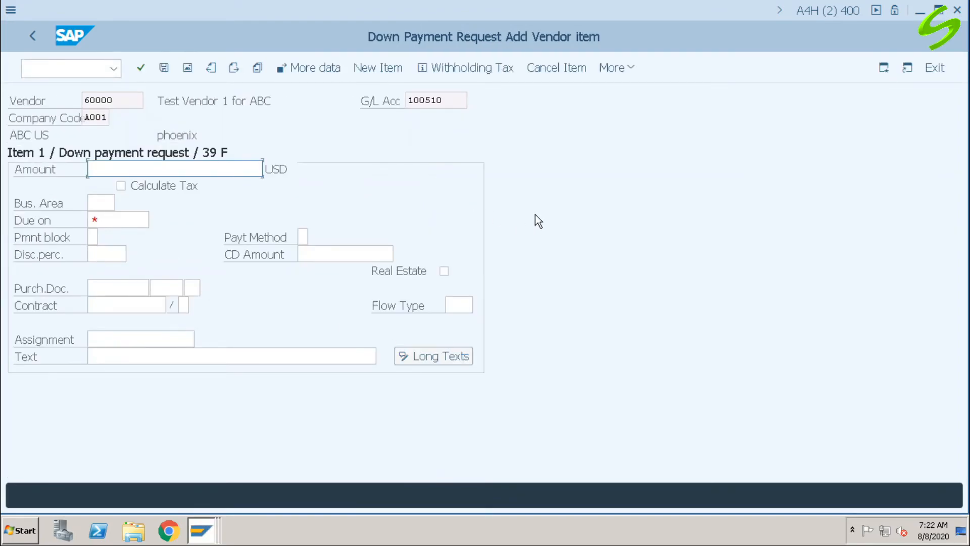
Step: Set the down payment request's amount to 8500 USD and its due date to 08.08.2020
type("8500")
left_click(118, 221)
left_click(158, 219)
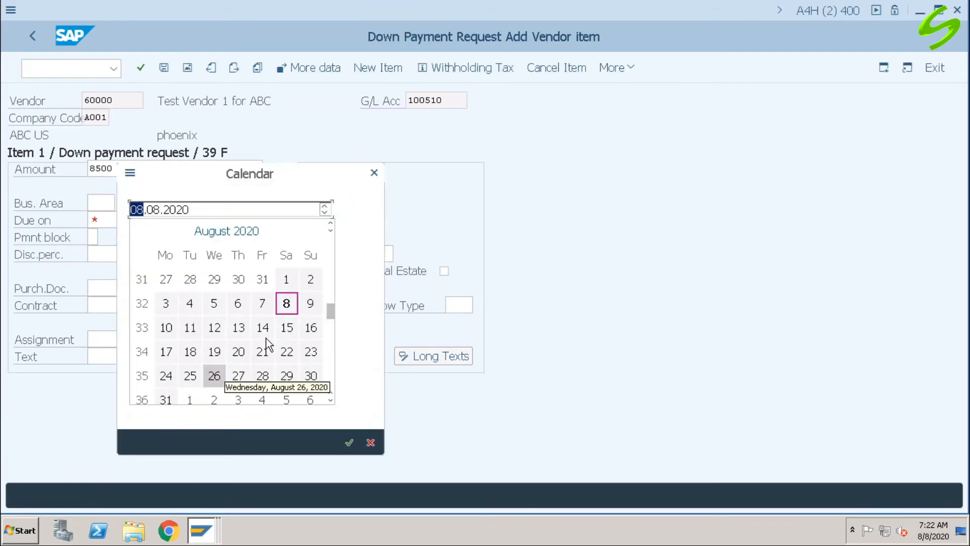
double_click(288, 304)
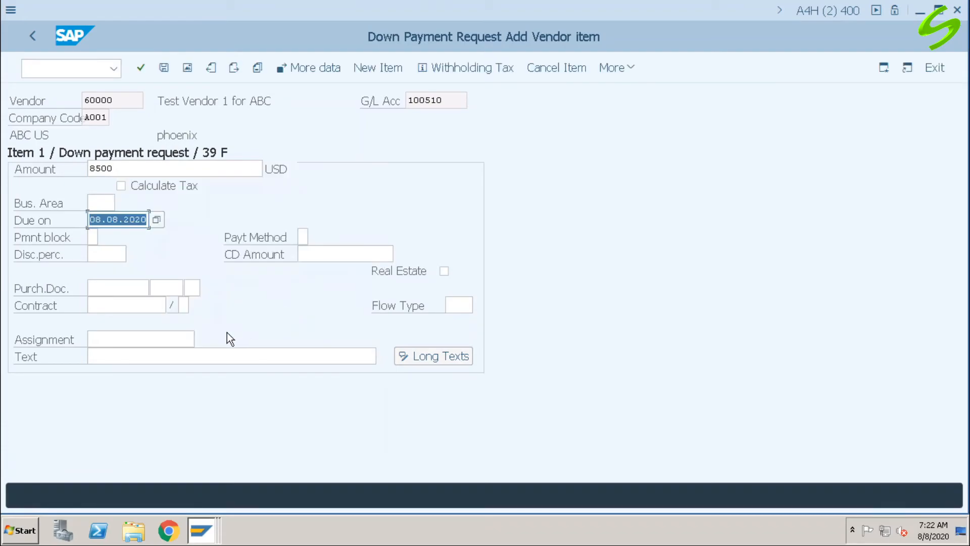
Step: Add the item text "down payment through app" and post the down payment request
left_click(164, 354)
type("dow")
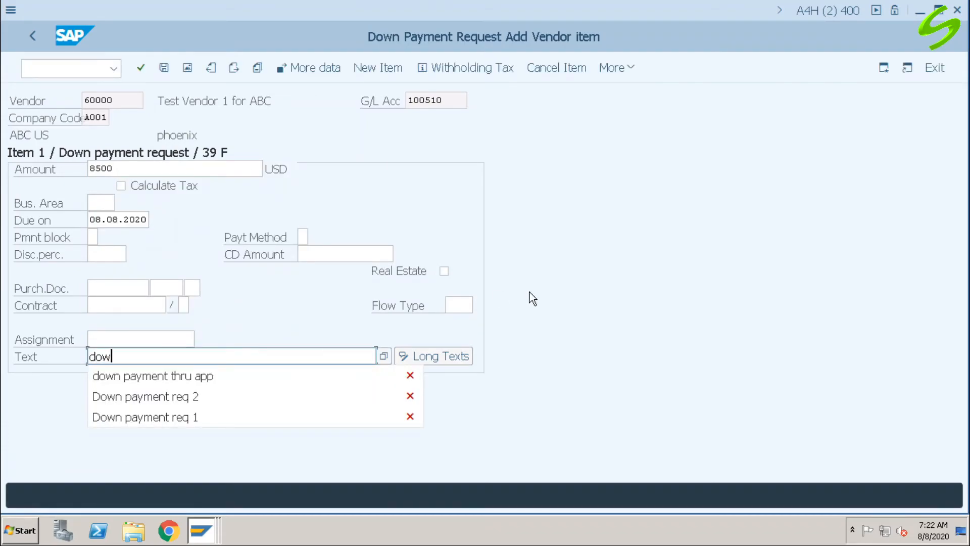
type("n payment through app")
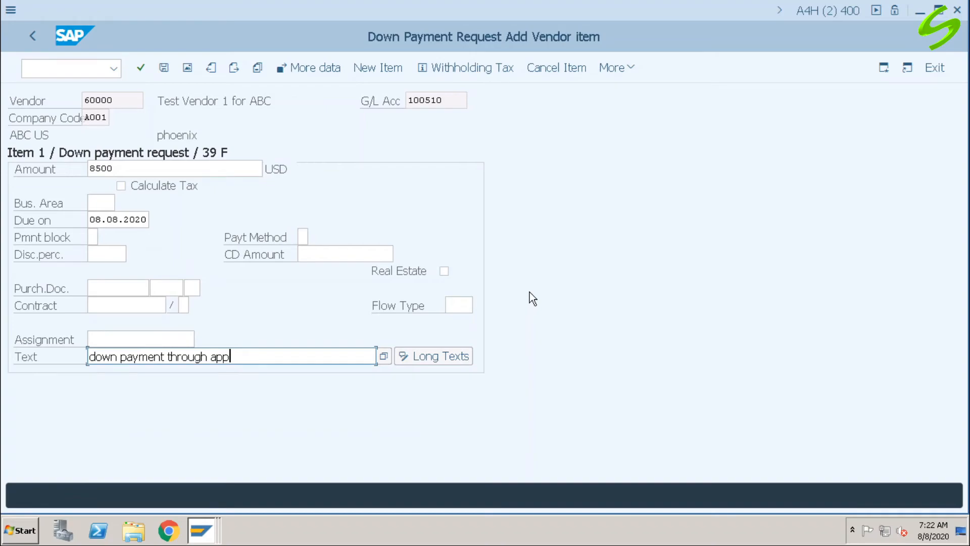
key("Return")
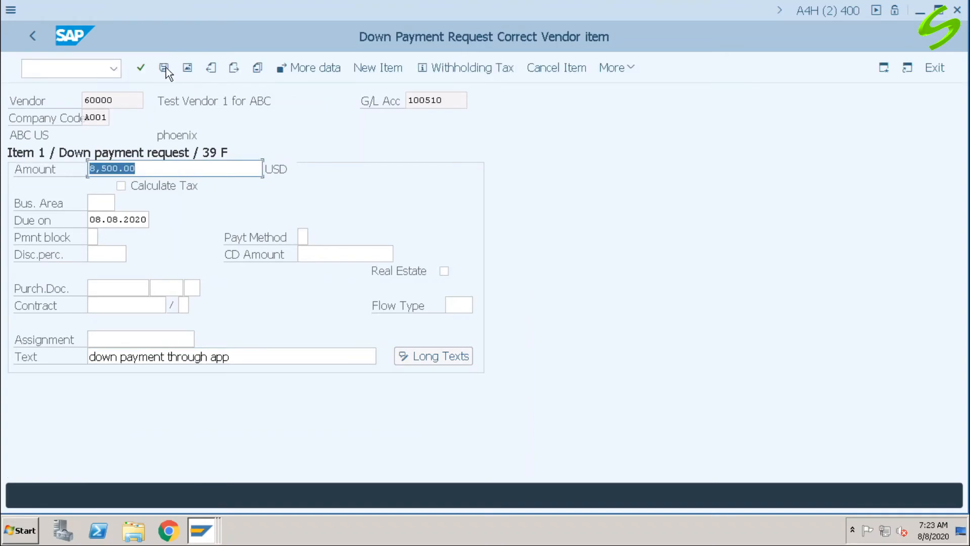
left_click(164, 69)
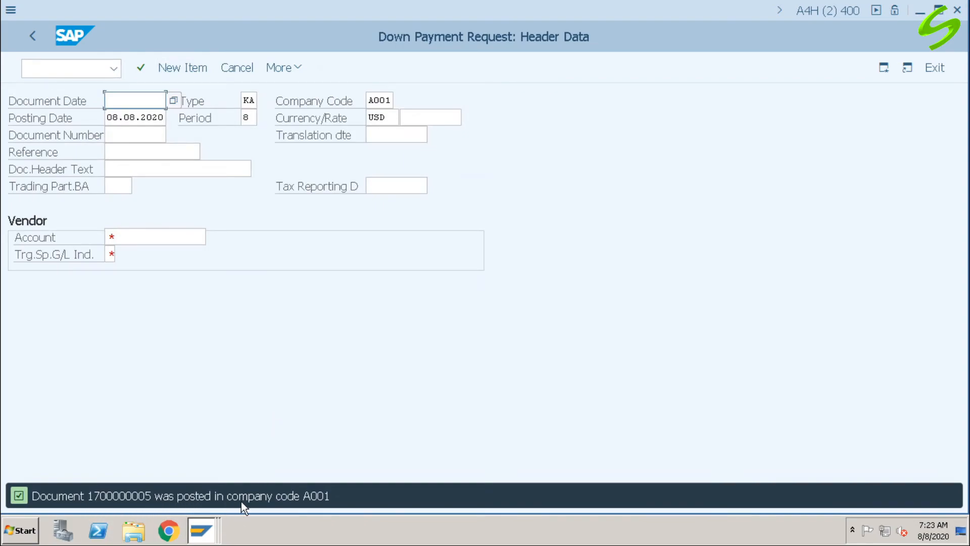
Step: Go to transaction F110 for automatic payment transactions
left_click(61, 74)
type("/n")
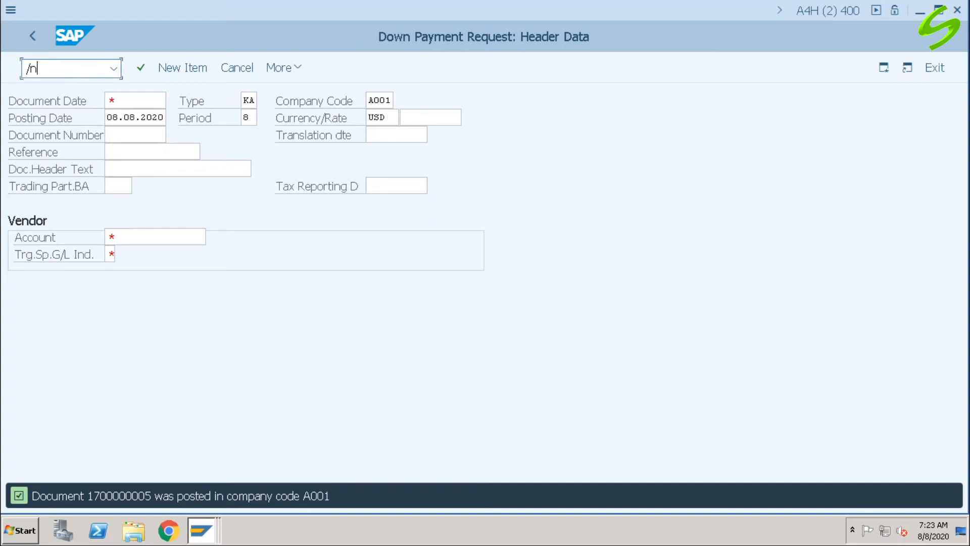
type("f110")
key("Return")
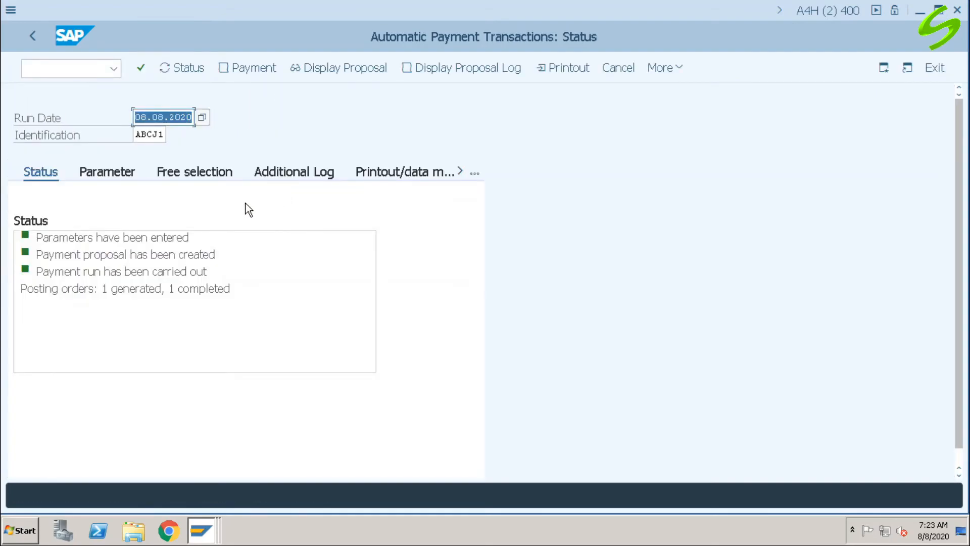
Step: Change the 08.08.2020 payment run's identification to ABCJ2 and open its parameters at the first company code entry
left_click(152, 134)
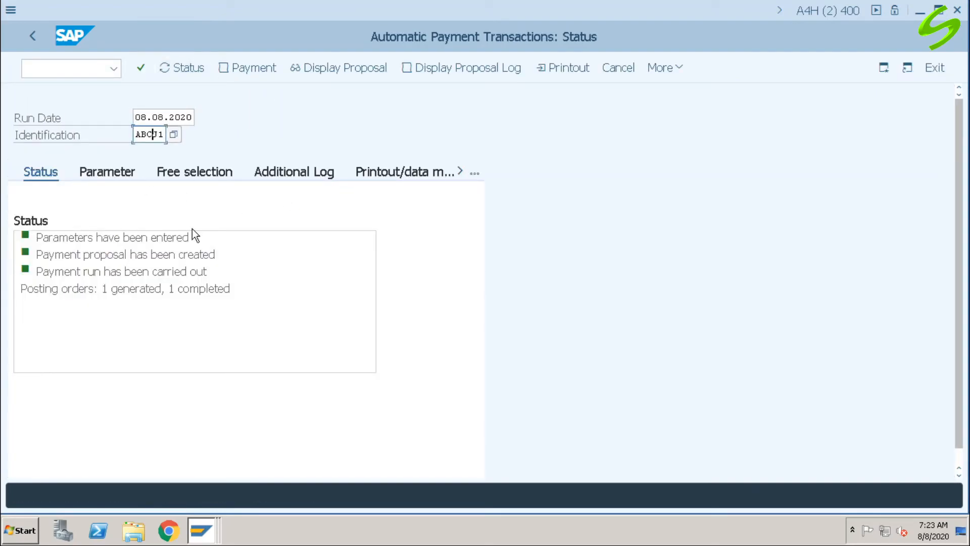
key("End")
key("shift+Left")
type("2")
key("Return")
left_click(112, 169)
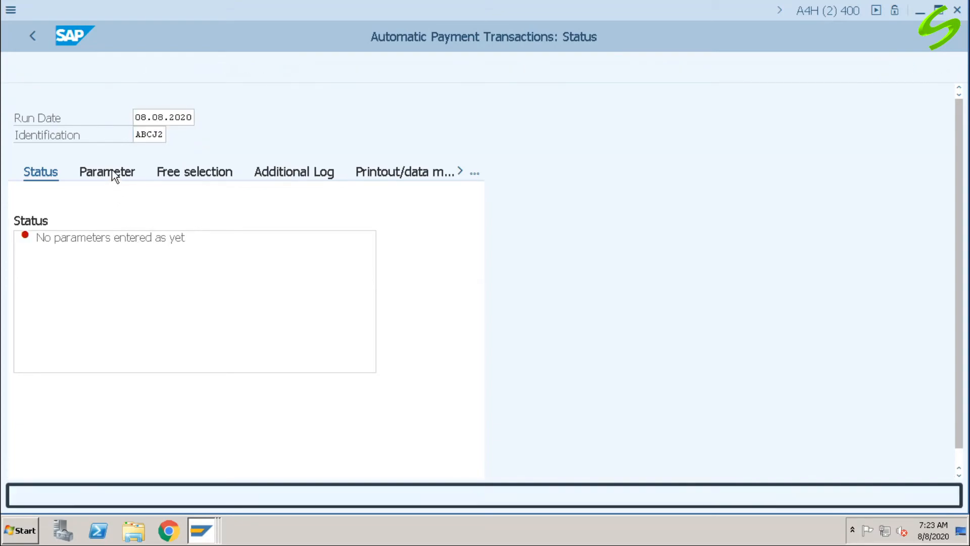
left_click(72, 272)
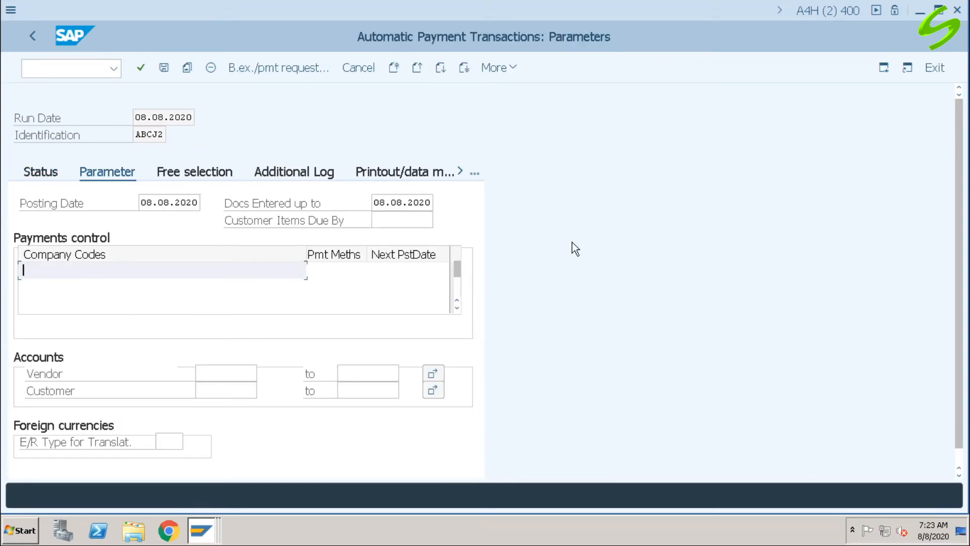
Step: Set the run parameters to company code A001, payment method J and next posting date 09.08.2020, and enter the test vendor's account number
type("a001")
key("Tab")
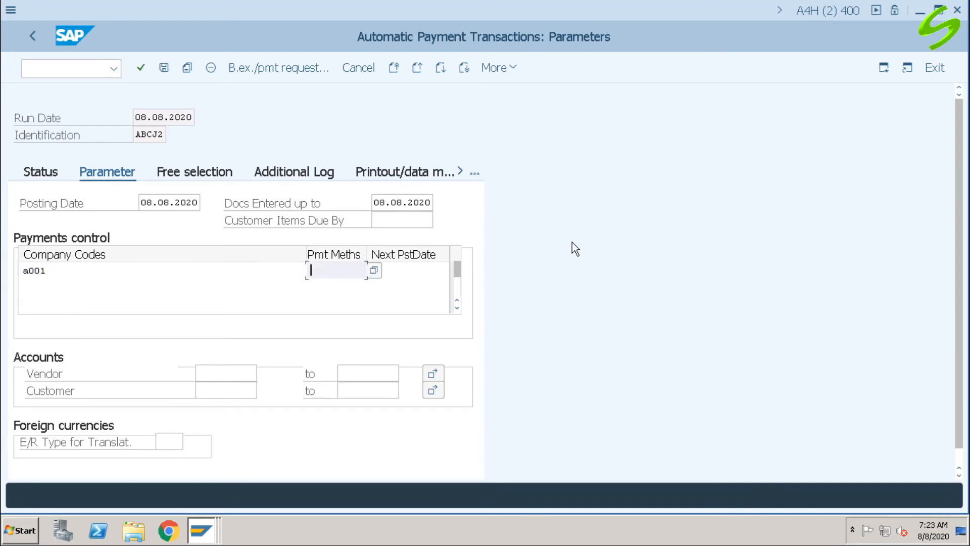
type("s")
left_click(397, 271)
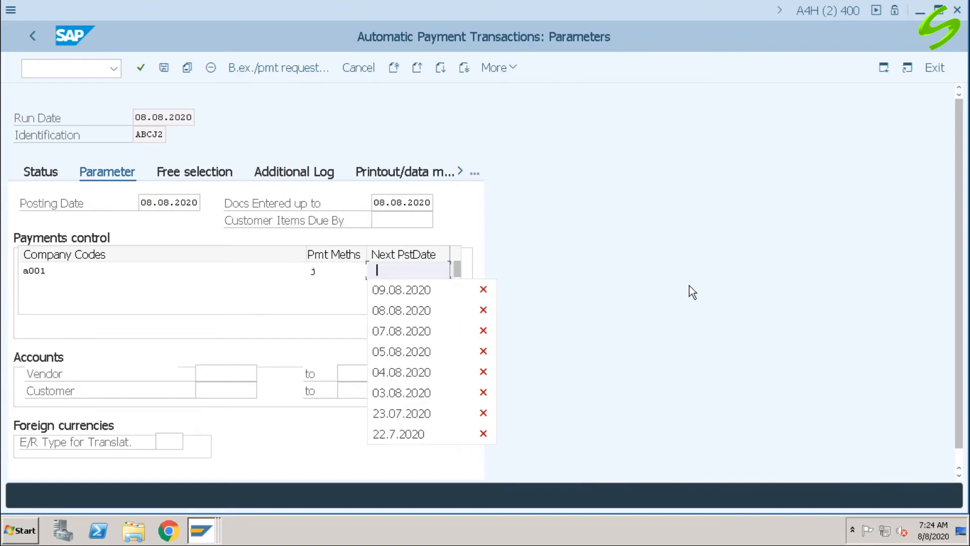
key("Down")
key("Return")
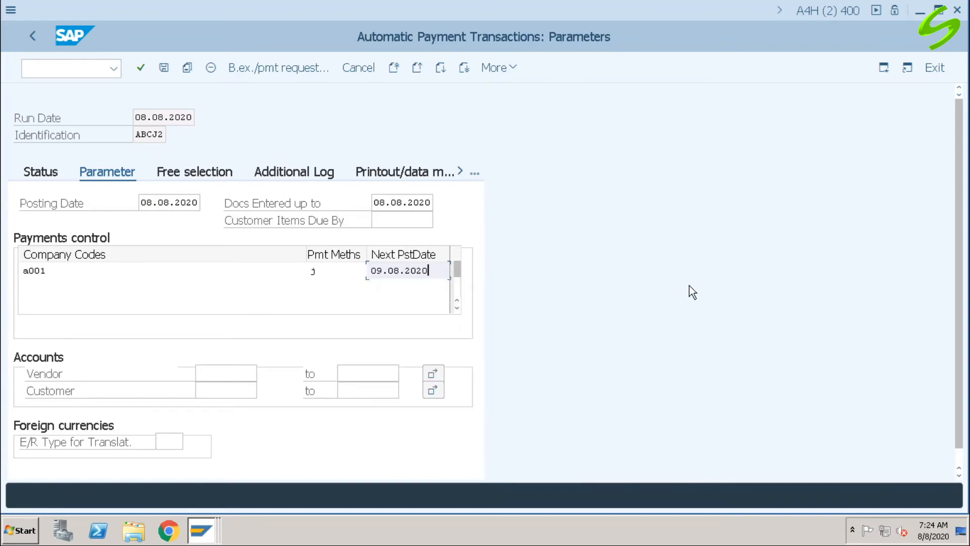
left_click(228, 372)
left_click(217, 393)
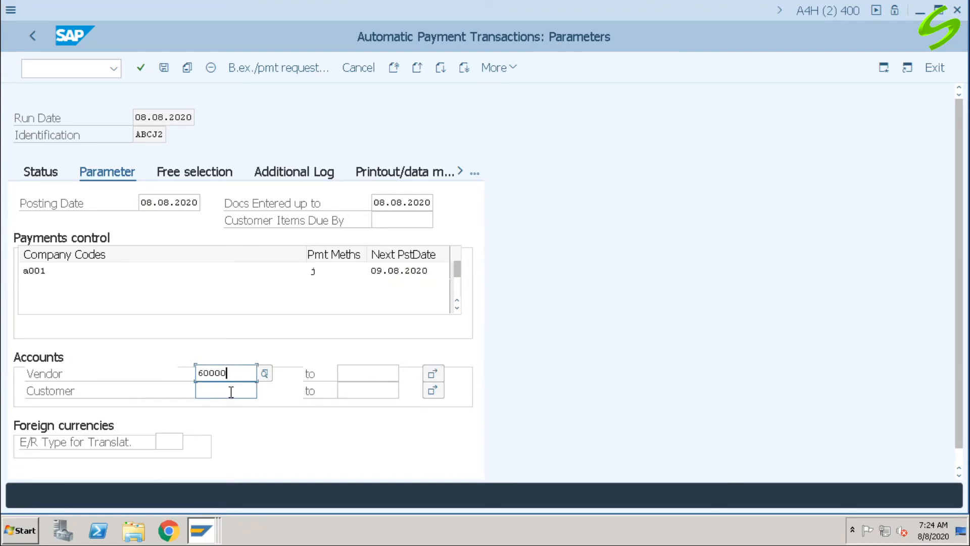
Step: Add Document Number as the first free selection criterion of the payment run
left_click(192, 173)
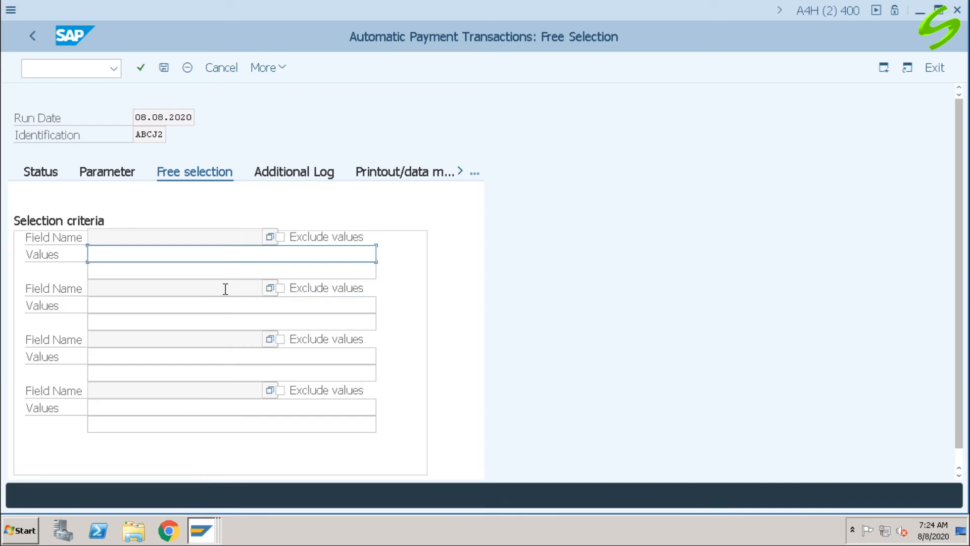
left_click(270, 239)
double_click(48, 116)
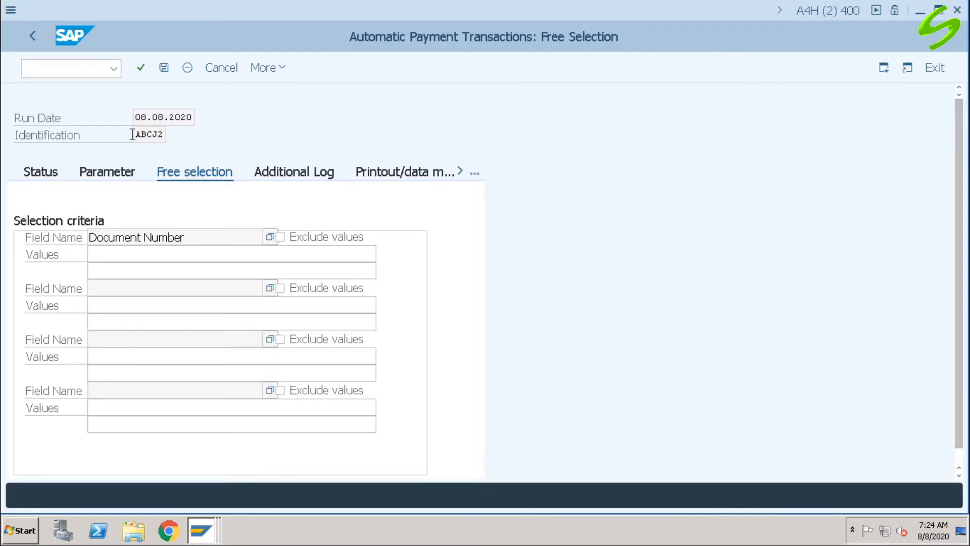
left_click(180, 256)
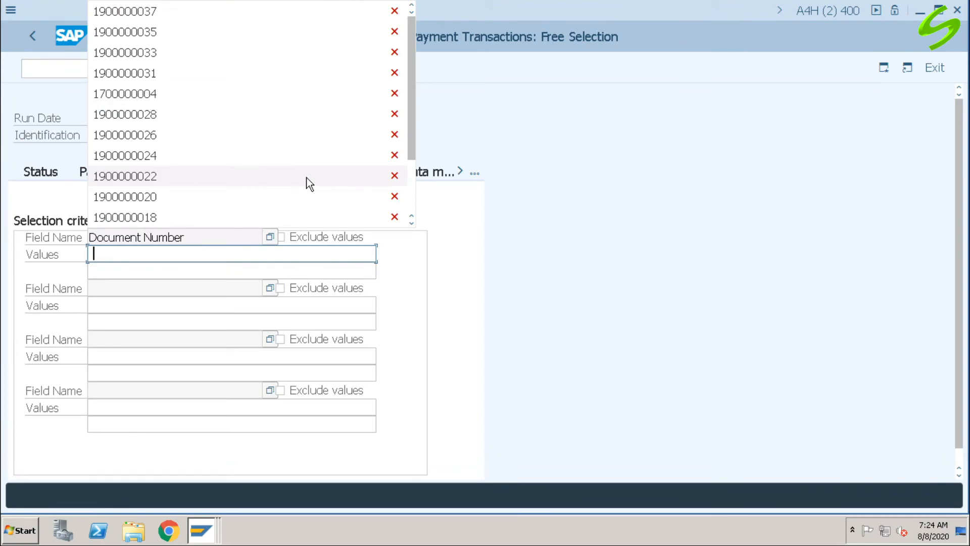
left_click(165, 15)
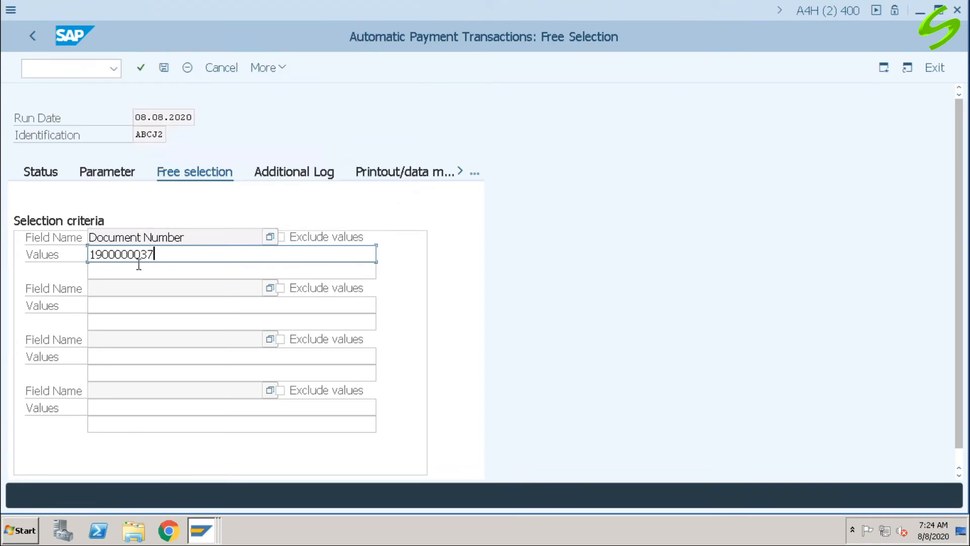
left_click(103, 253)
key("BackSpace")
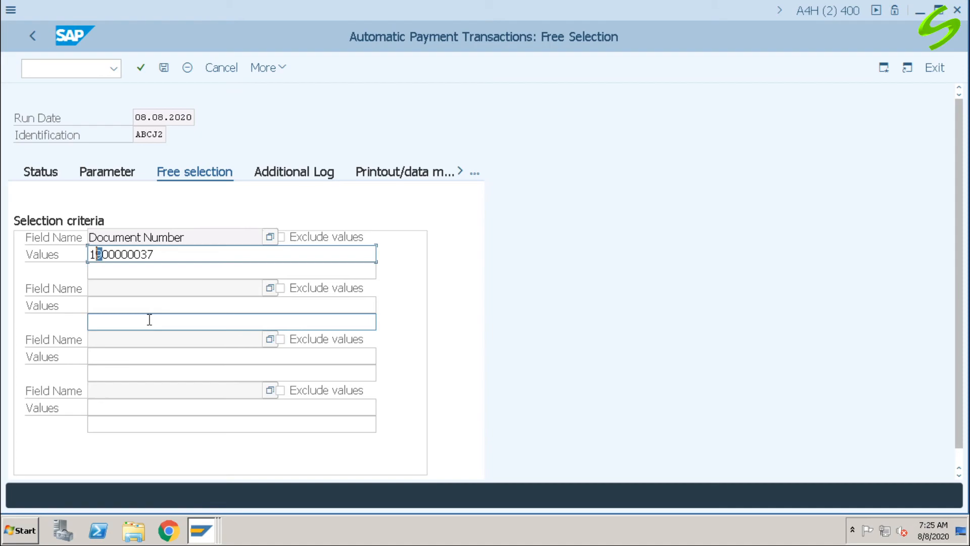
type("7")
key("Right")
key("Right")
key("Right")
key("Right")
key("Right")
key("Right")
key("shift+End")
type("05")
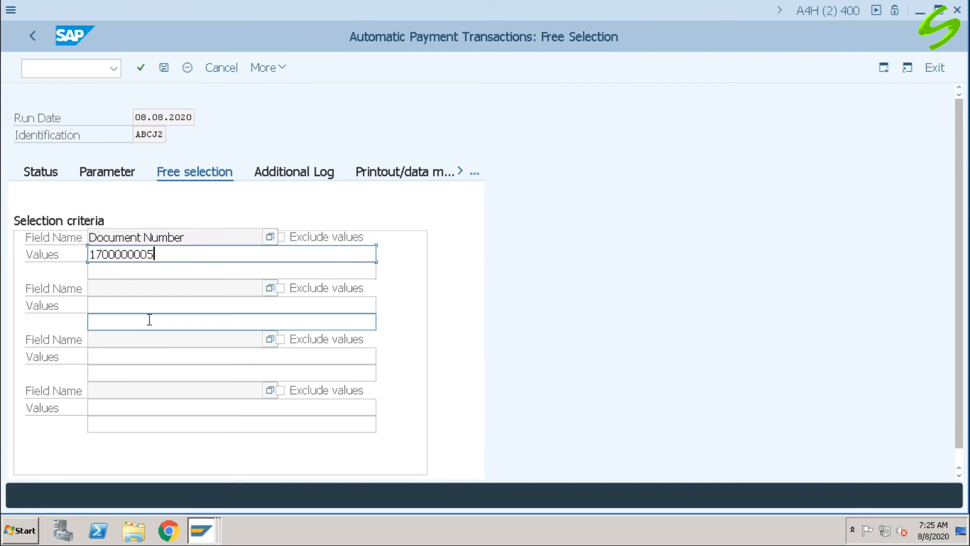
key("Return")
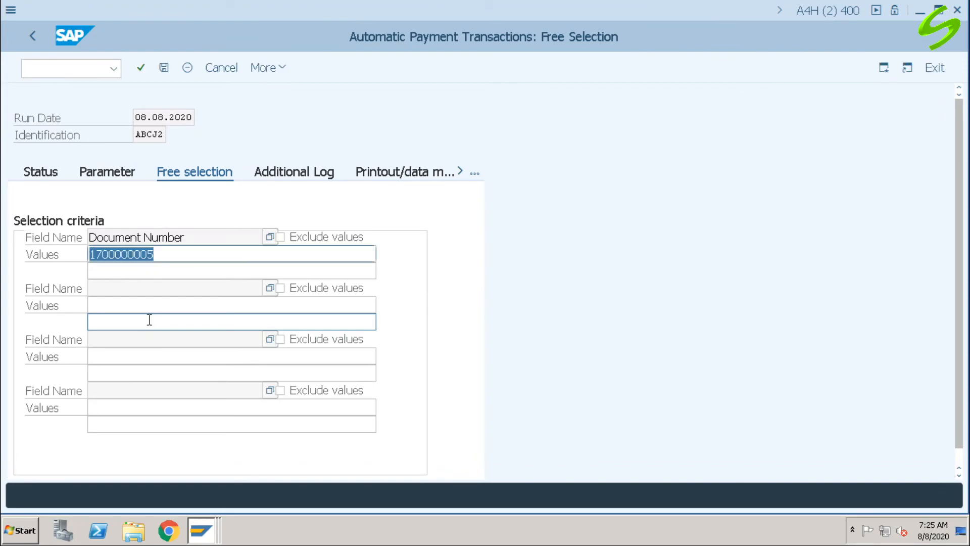
Step: Enable additional logging for due date check, payment method selection in all cases and payment document line items, and save the parameters
left_click(298, 174)
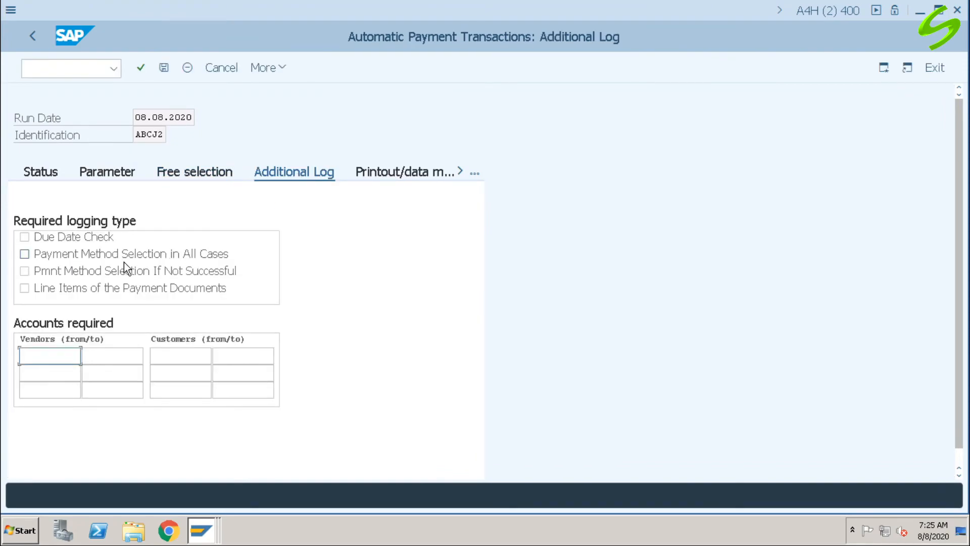
left_click(95, 237)
left_click(101, 253)
left_click(113, 288)
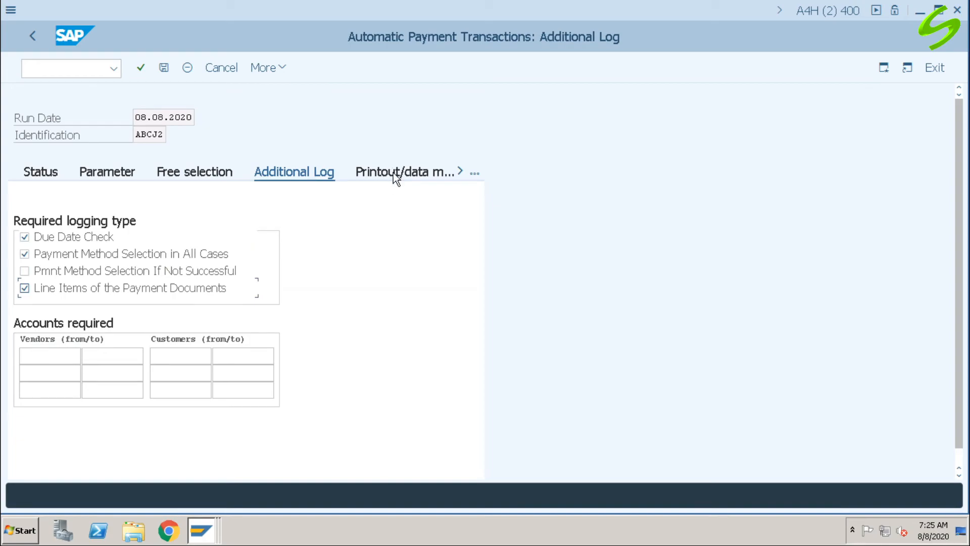
left_click(164, 67)
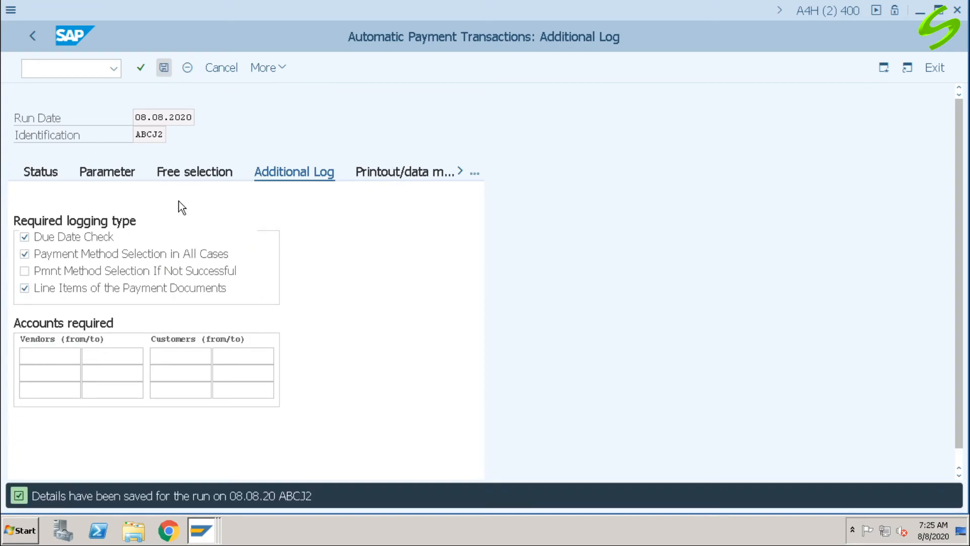
Step: Schedule the payment proposal of run ABCJ2 to start immediately and refresh the run's status
left_click(43, 174)
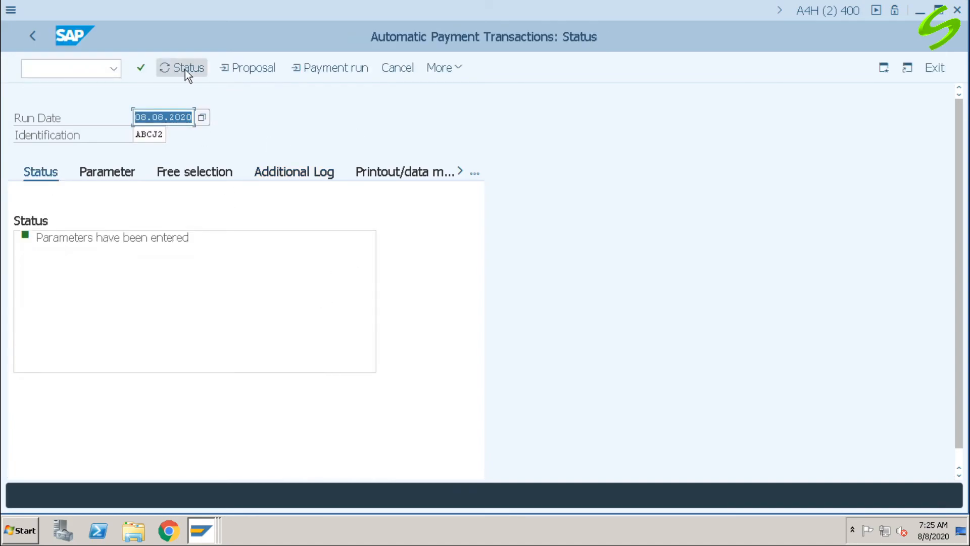
left_click(249, 67)
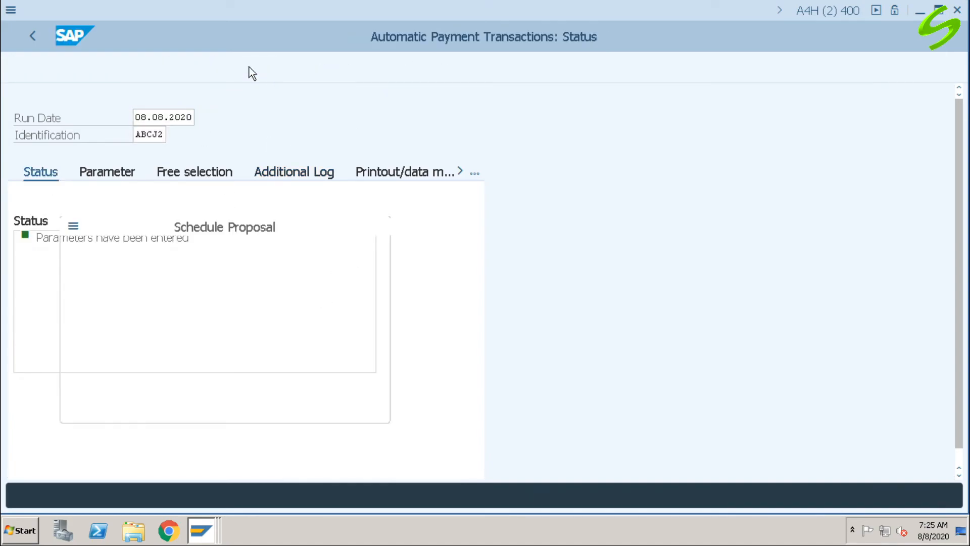
left_click(304, 281)
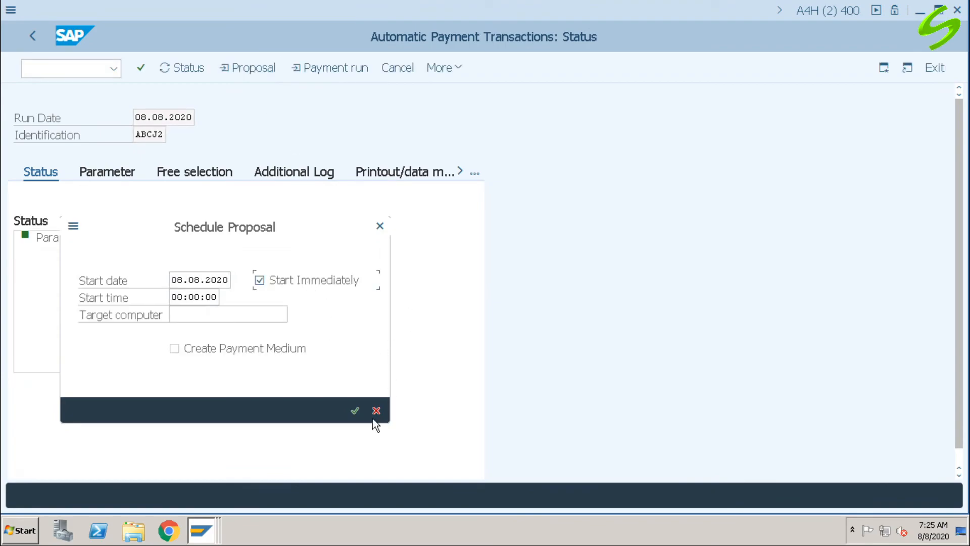
left_click(352, 408)
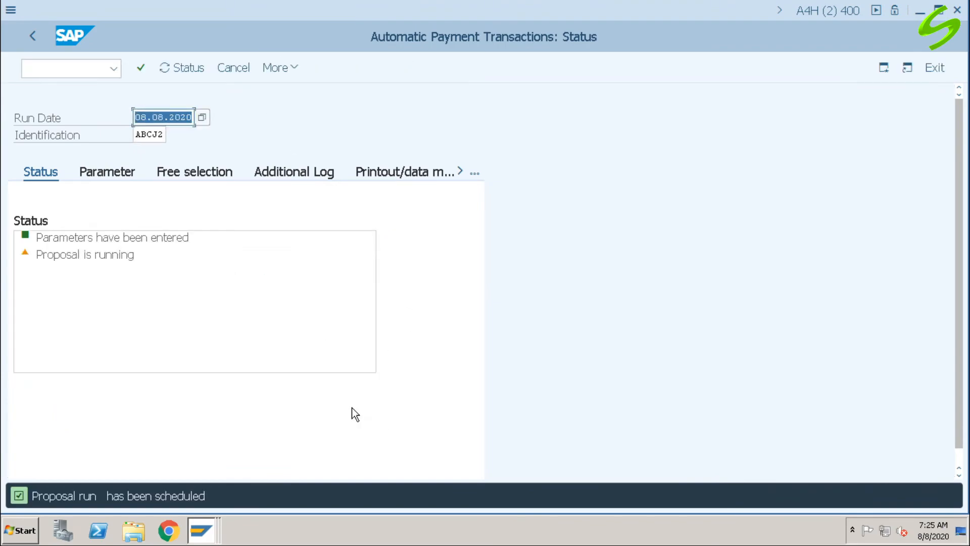
left_click(192, 72)
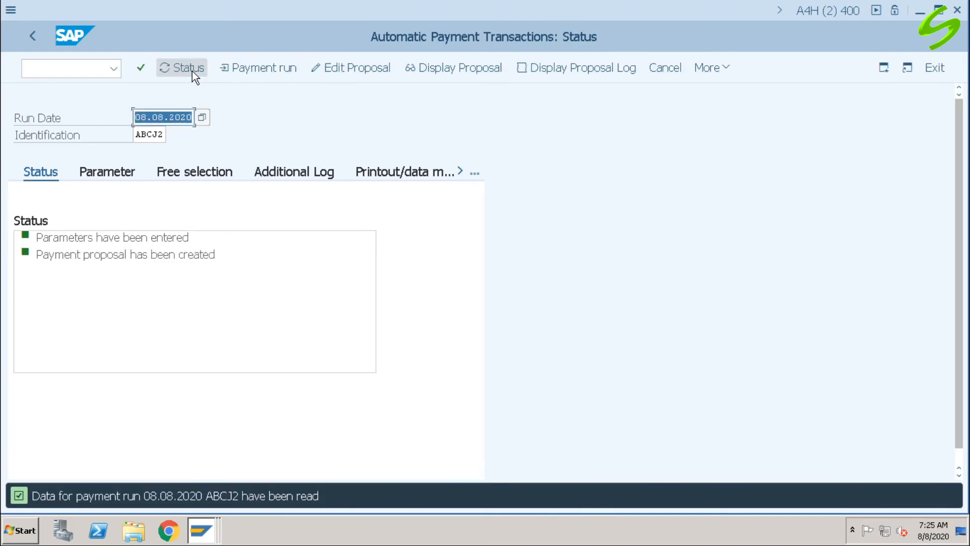
Step: Review the proposal log and the open item included in the test vendor's proposed payment, and return to the run's status
left_click(577, 69)
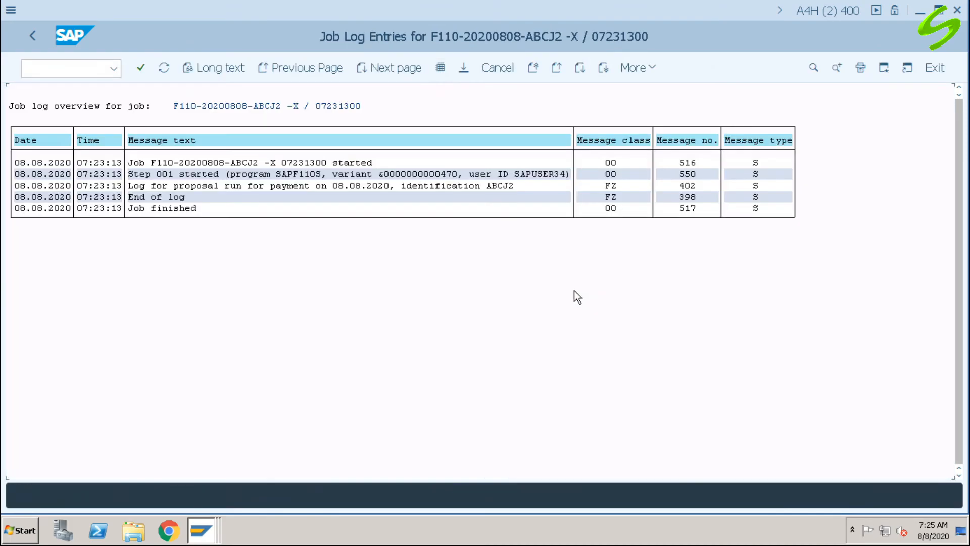
left_click(32, 35)
left_click(453, 70)
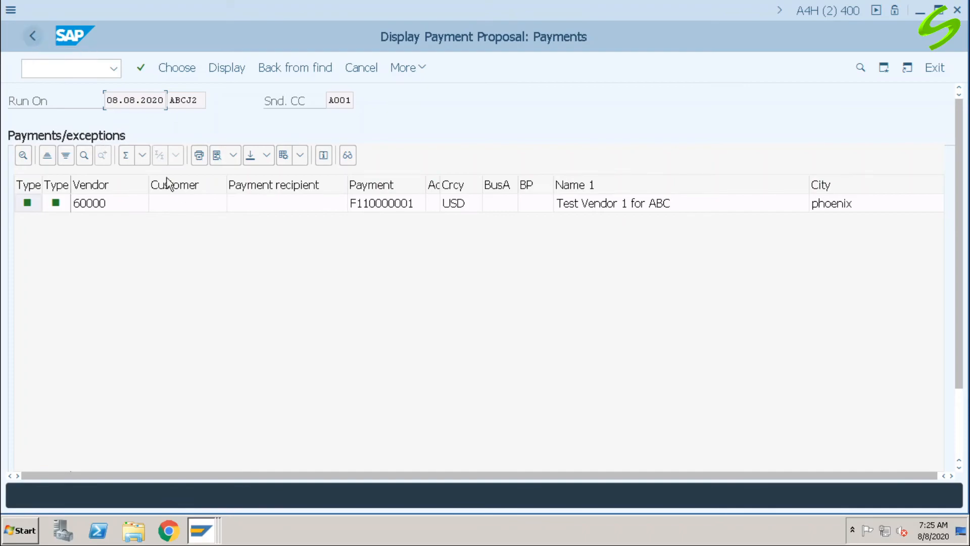
left_click(180, 202)
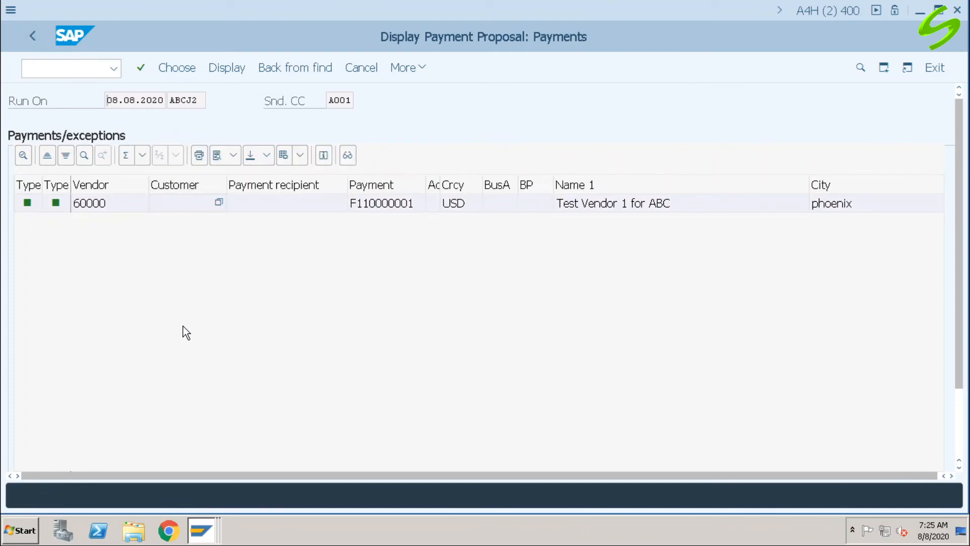
key("F2")
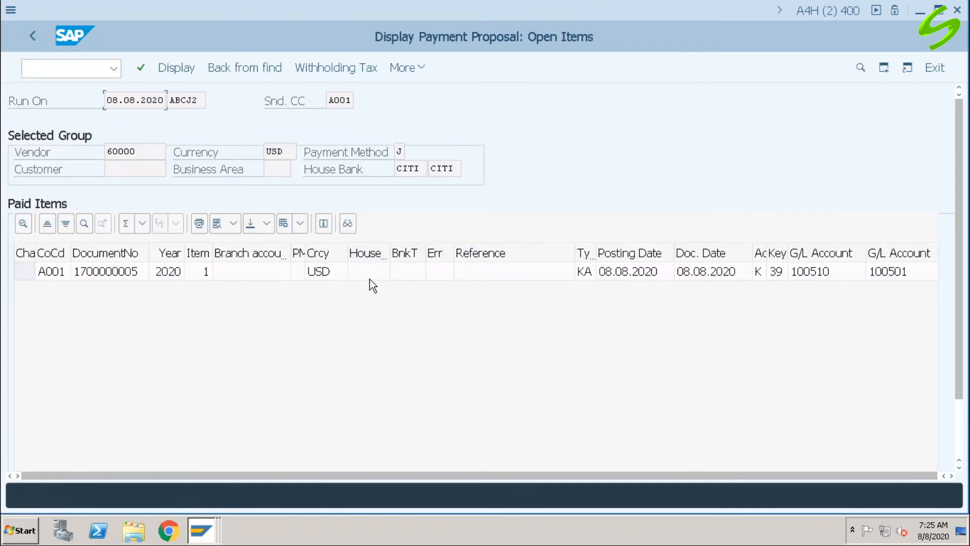
left_click(99, 273)
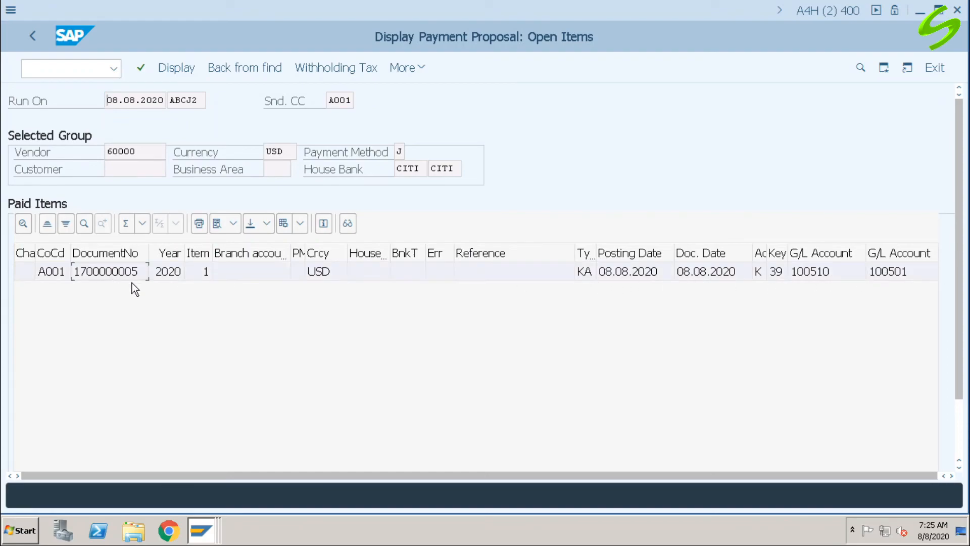
left_click(33, 35)
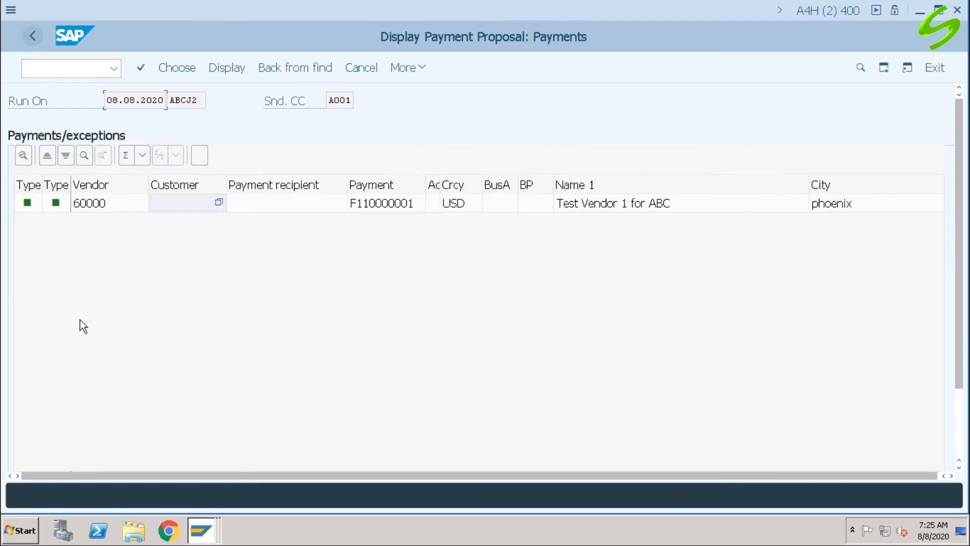
left_click(33, 36)
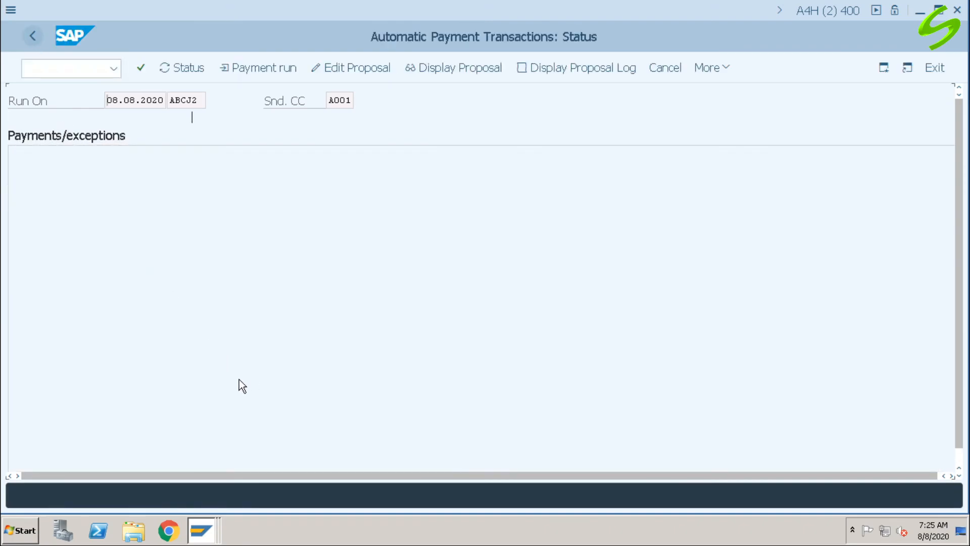
Step: Schedule the payment run with an immediate start and without creating a payment medium, and refresh the run's status
left_click(260, 70)
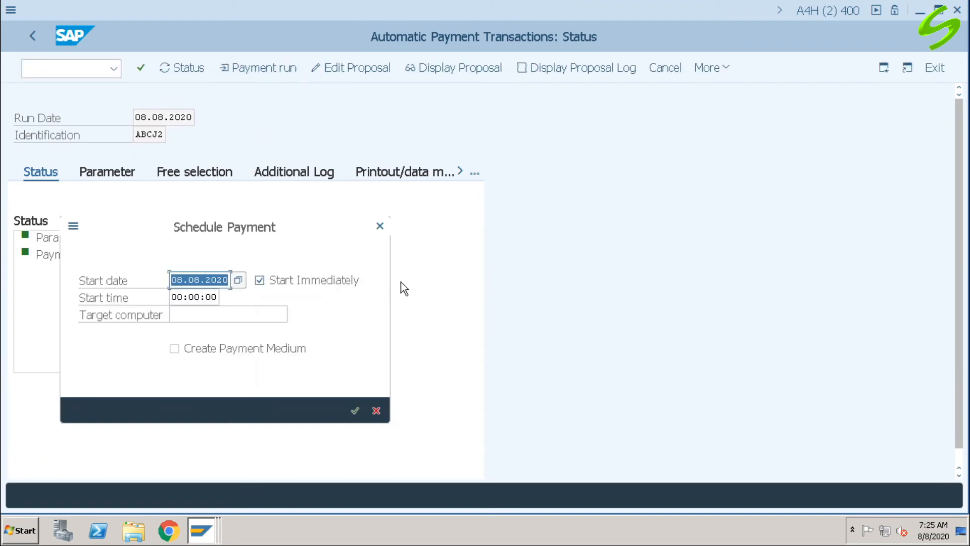
left_click(355, 410)
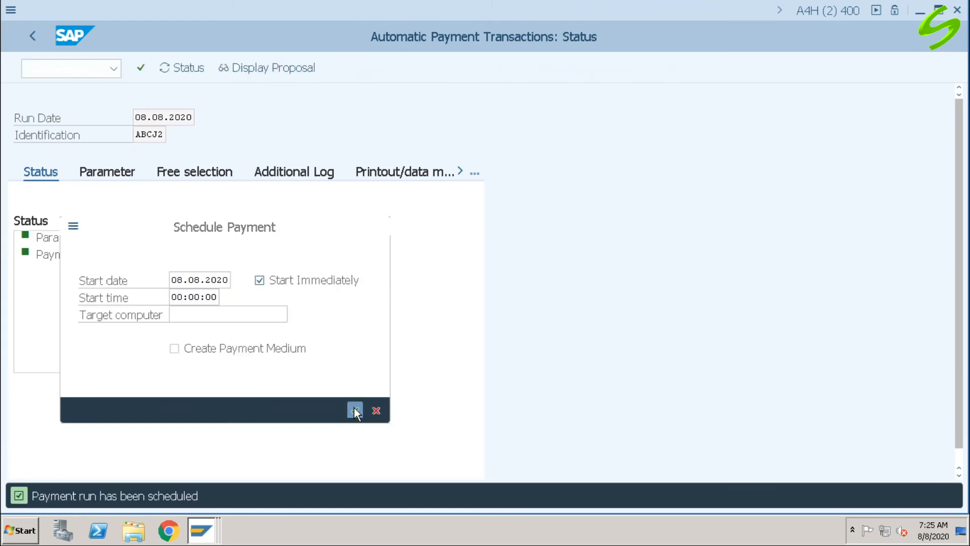
left_click(183, 74)
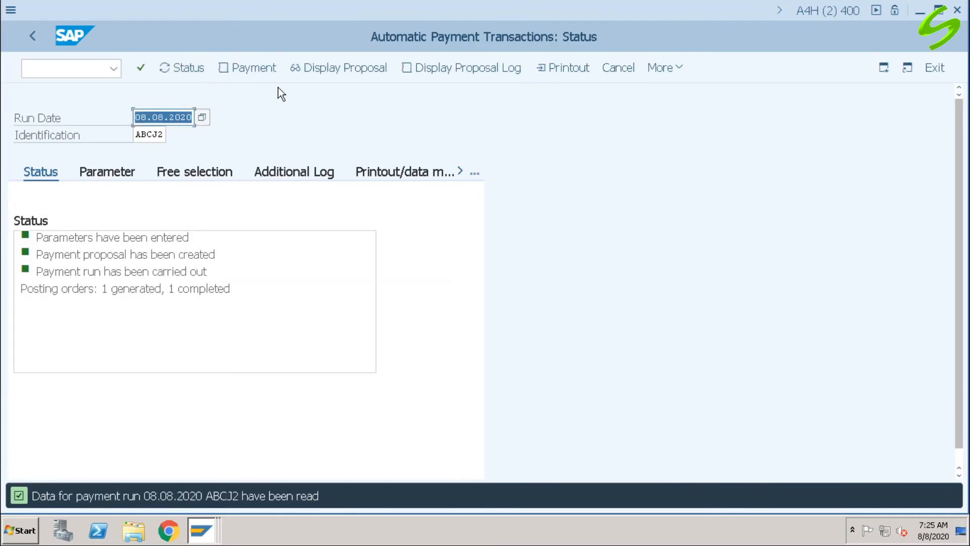
Step: Review the payment run's log and copy the number of the payment document it posted
left_click(246, 67)
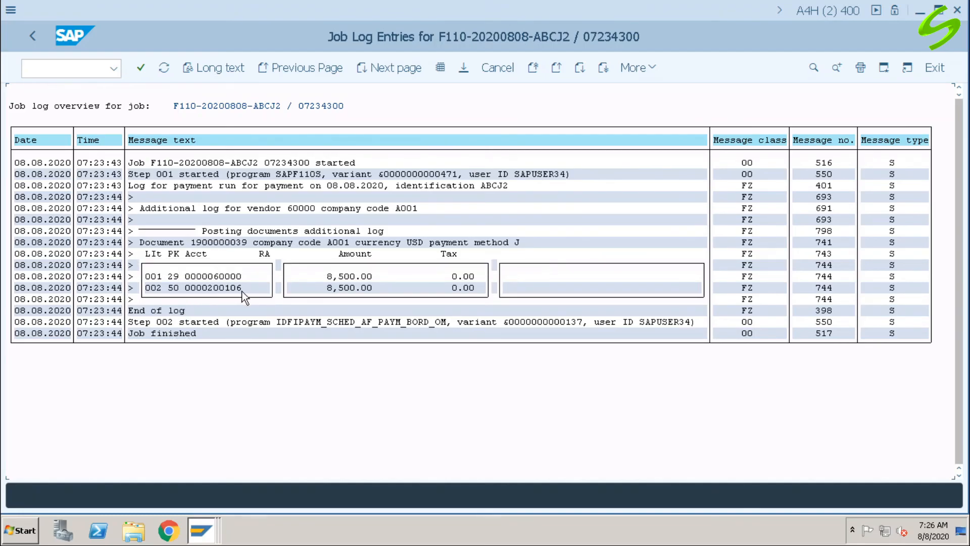
left_click(36, 35)
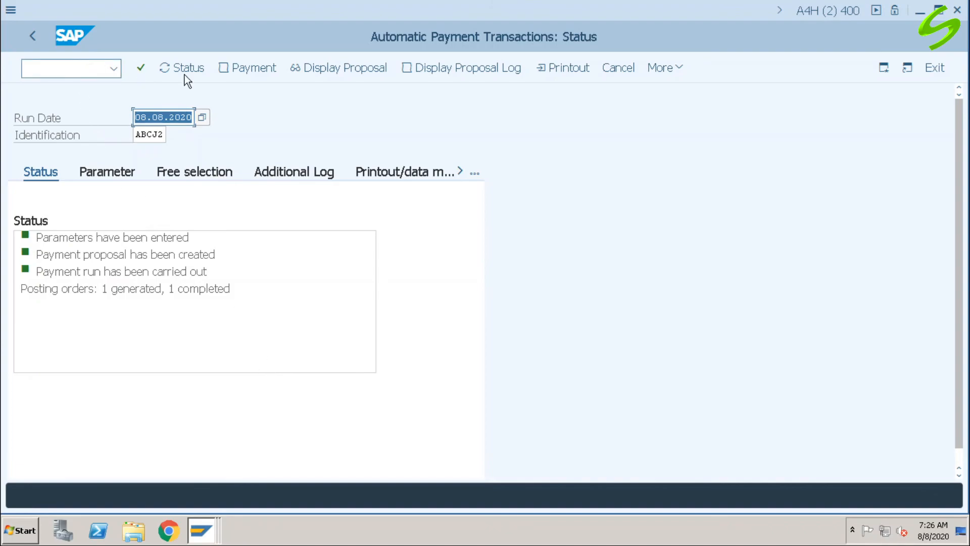
left_click(246, 69)
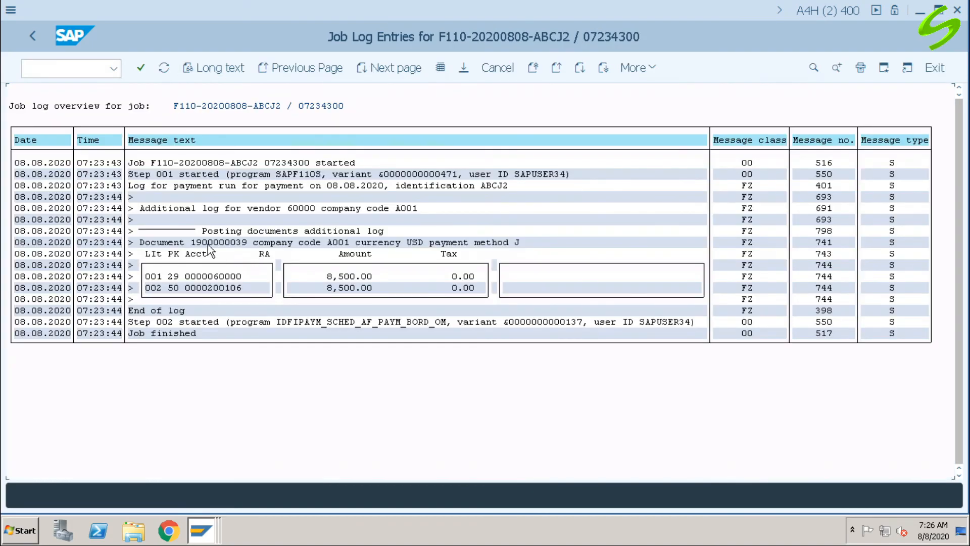
left_click(194, 244)
left_click_drag(194, 243, 247, 242)
key("ctrl+c")
Step: Open the copied payment document of company code A001 in transaction FB03 and review its vendor and bank line items
left_click(94, 69)
type("/nfb03")
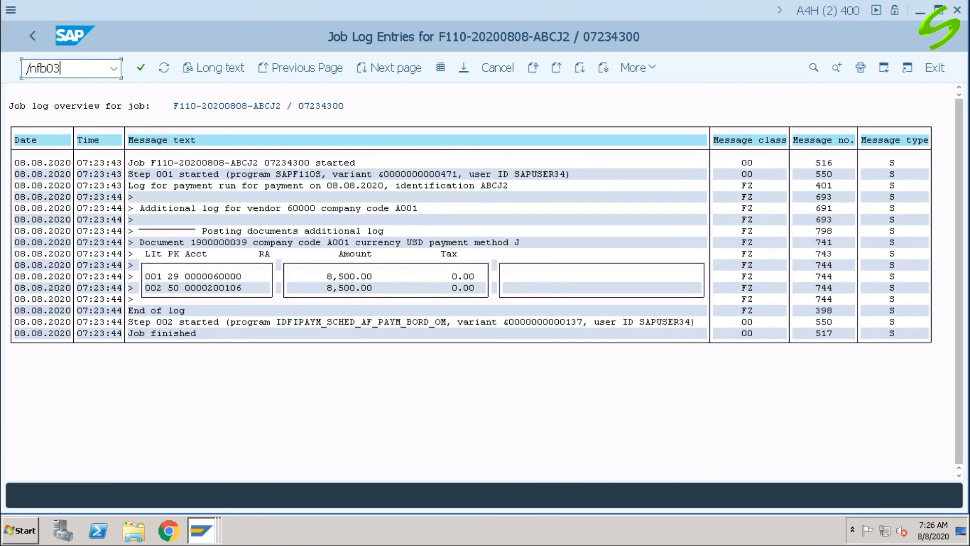
key("Return")
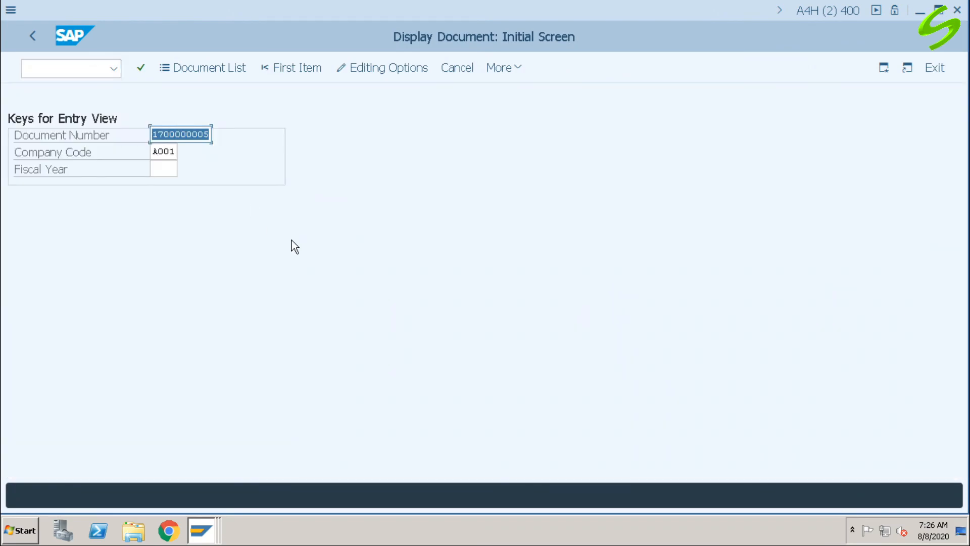
key("ctrl+v")
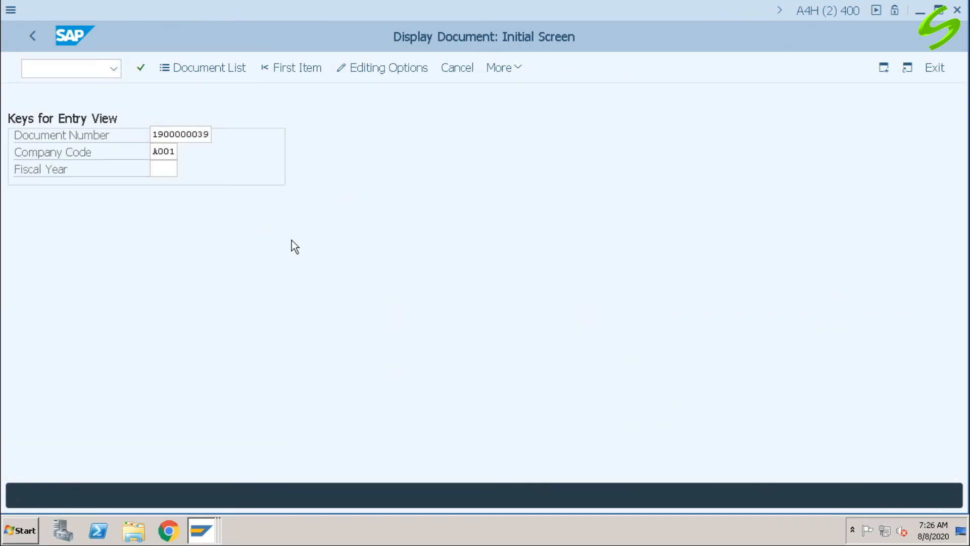
key("Return")
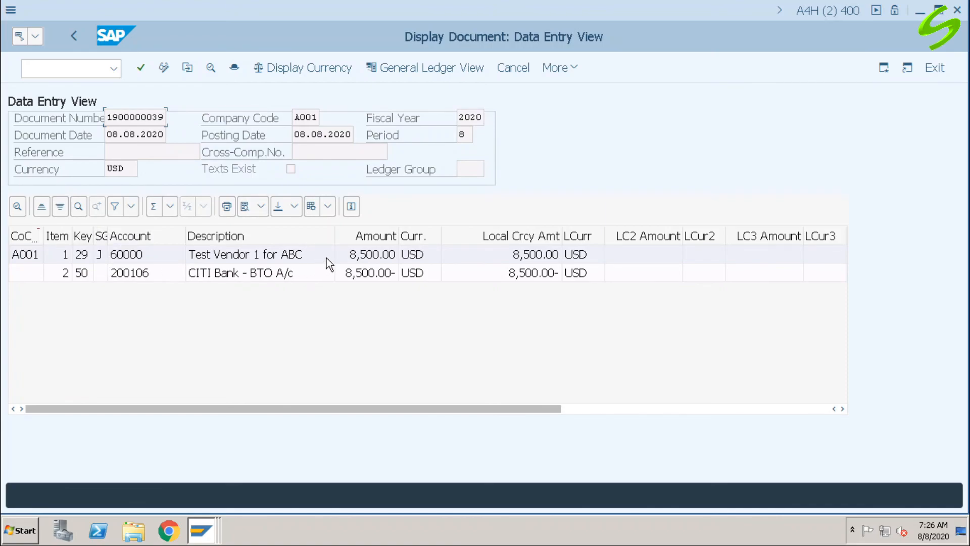
left_click(387, 276)
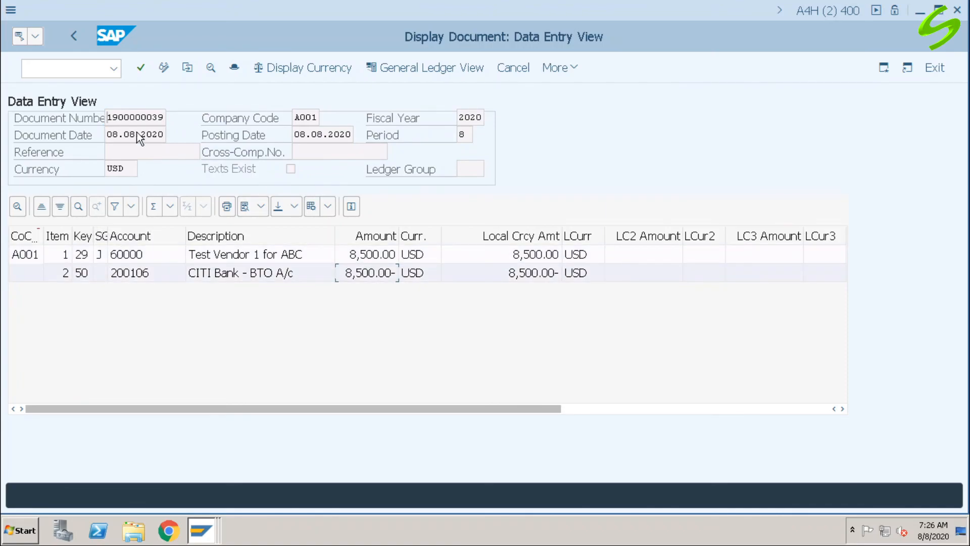
Step: Run transaction FBL1N for the test vendor's open items, selecting only special G/L transactions and excluding normal items
left_click(87, 69)
type("/n")
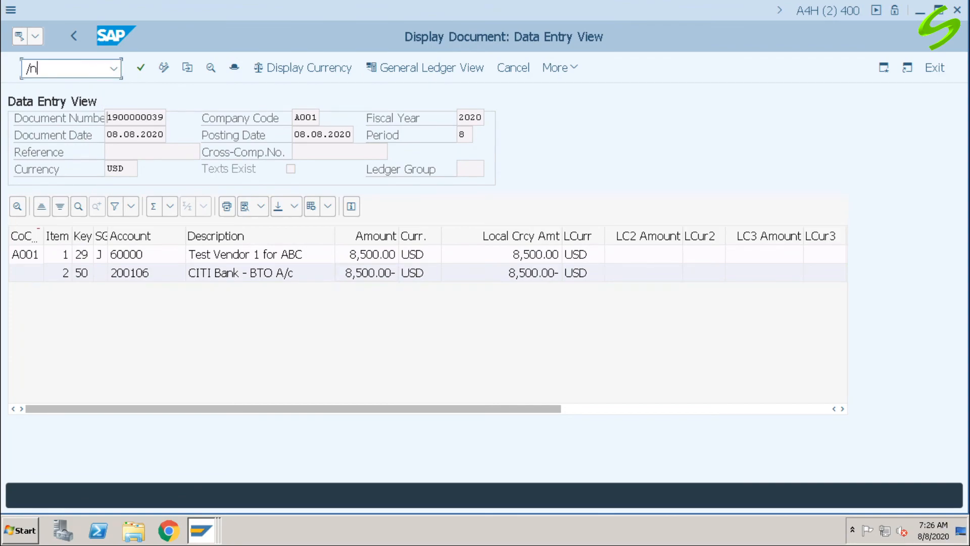
type("fbl1n")
key("Return")
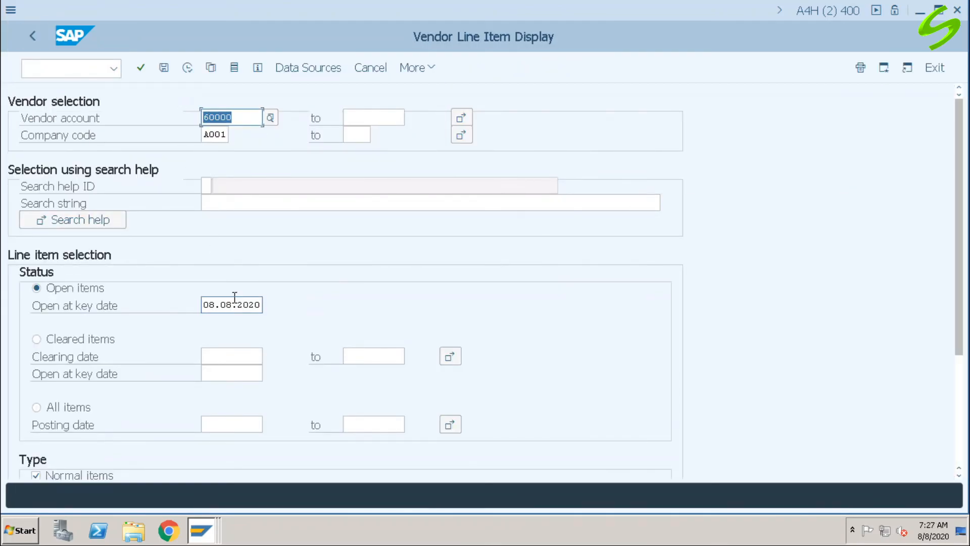
scroll(235, 298, "down", 3)
scroll(234, 298, "down", 2)
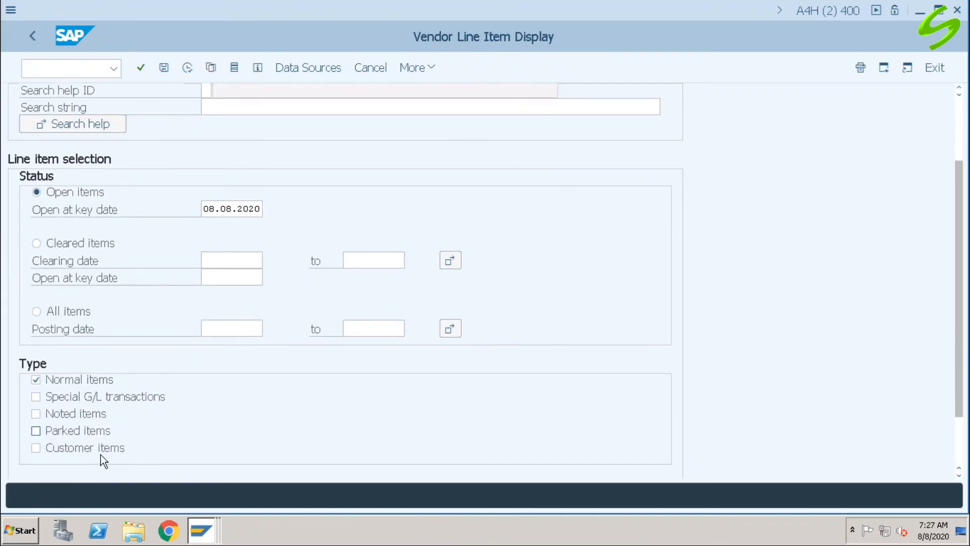
left_click(66, 398)
left_click(69, 380)
left_click(187, 69)
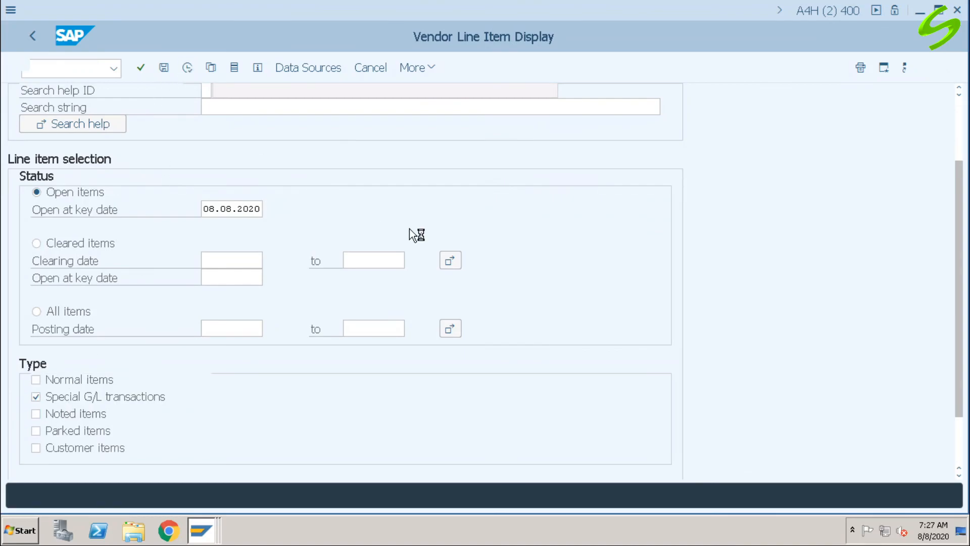
Step: Examine the ZP down payment item dated 08.08.2020, including its line item details and text, and return to the vendor's item list
left_click(248, 252)
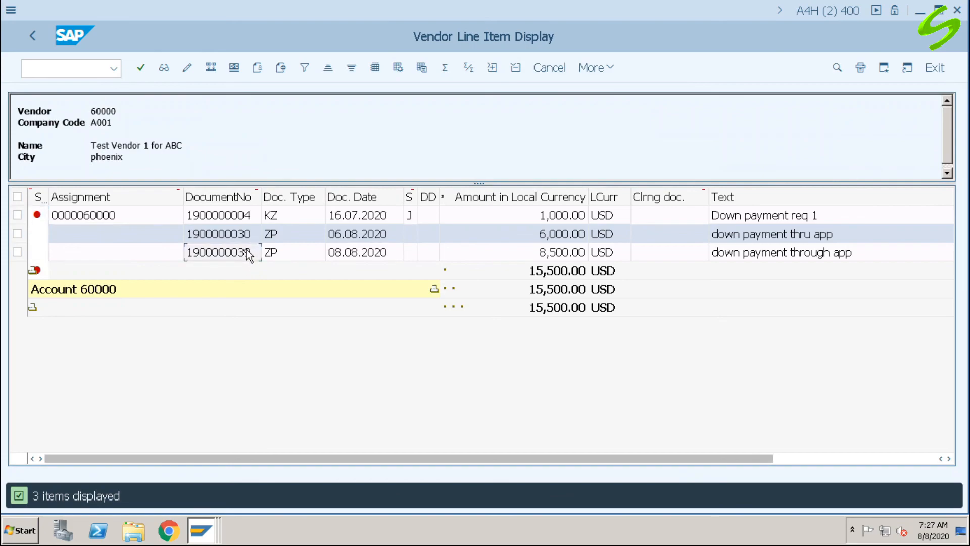
left_click(556, 251)
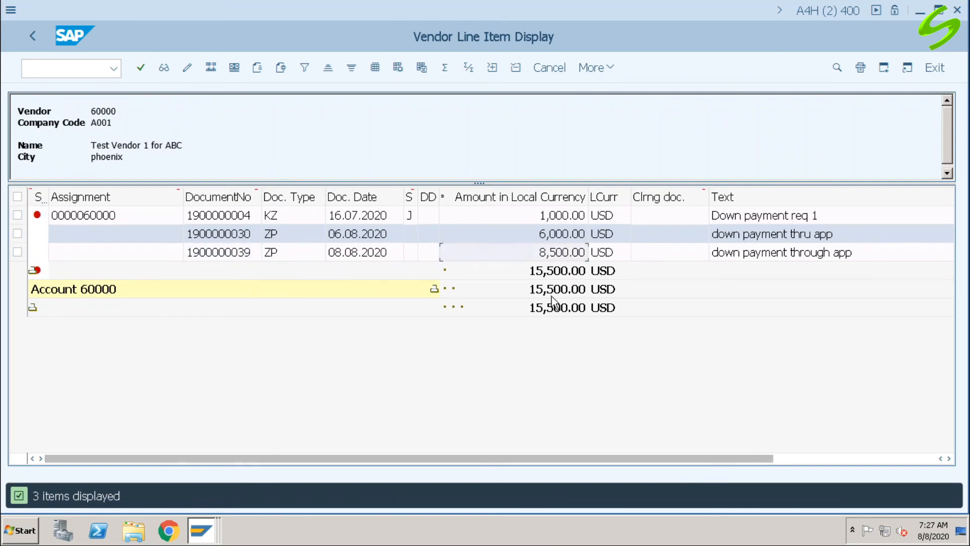
left_click(236, 258)
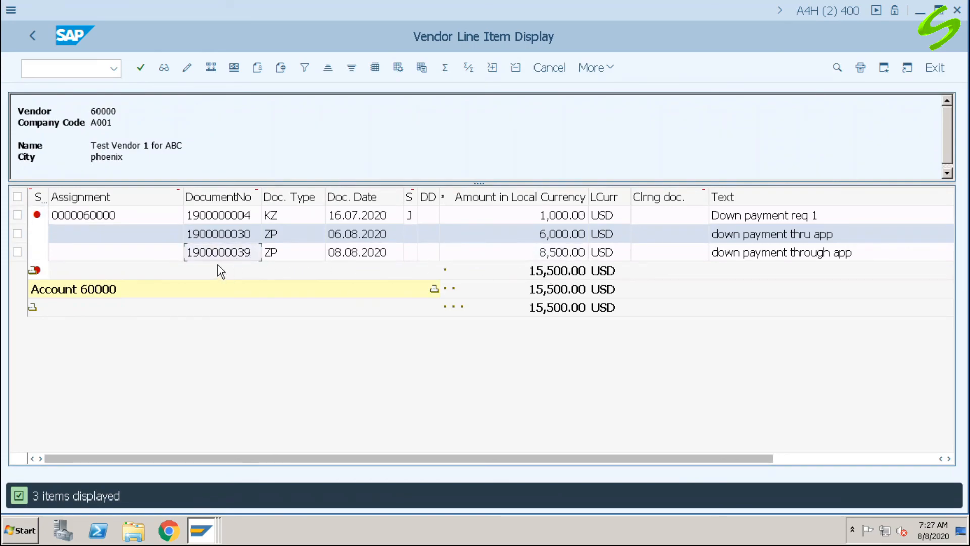
left_click(276, 255)
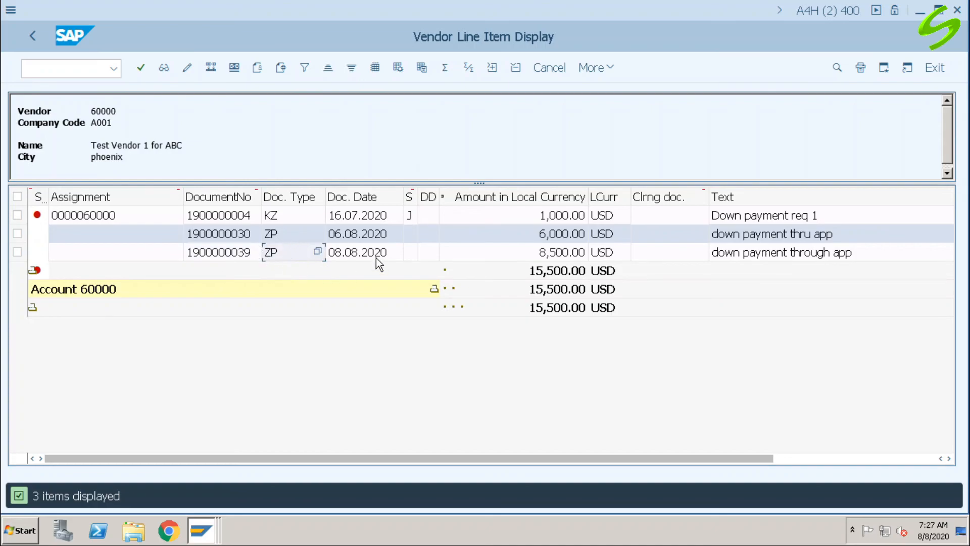
double_click(479, 253)
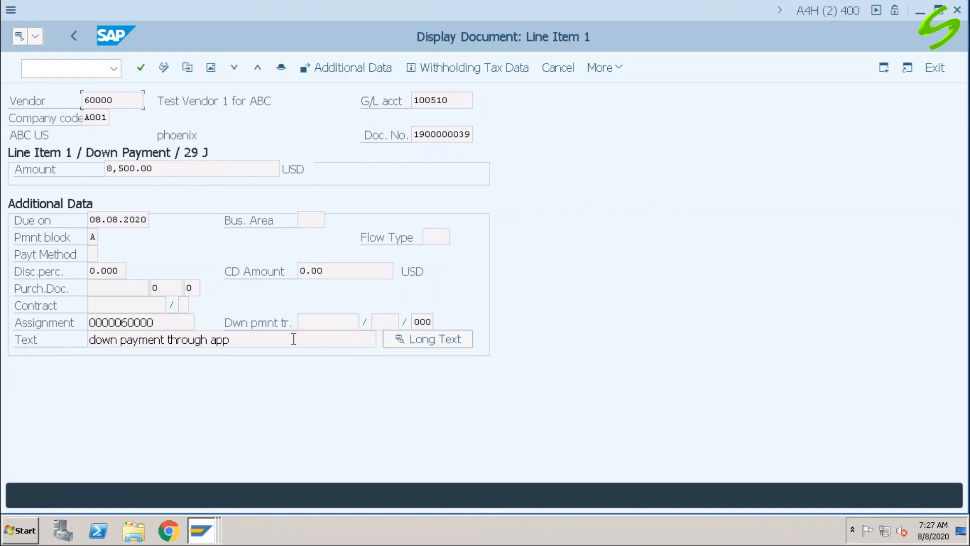
left_click_drag(230, 339, 57, 348)
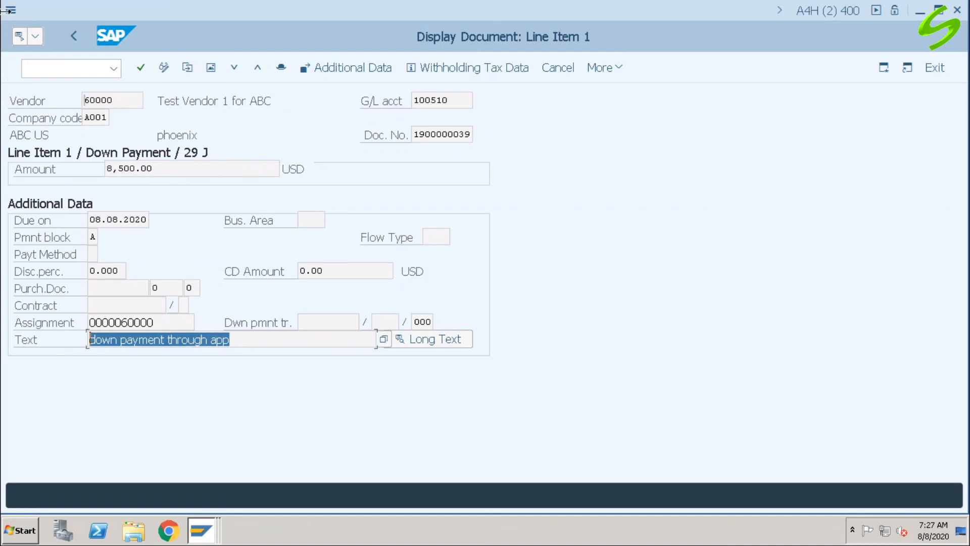
left_click(80, 41)
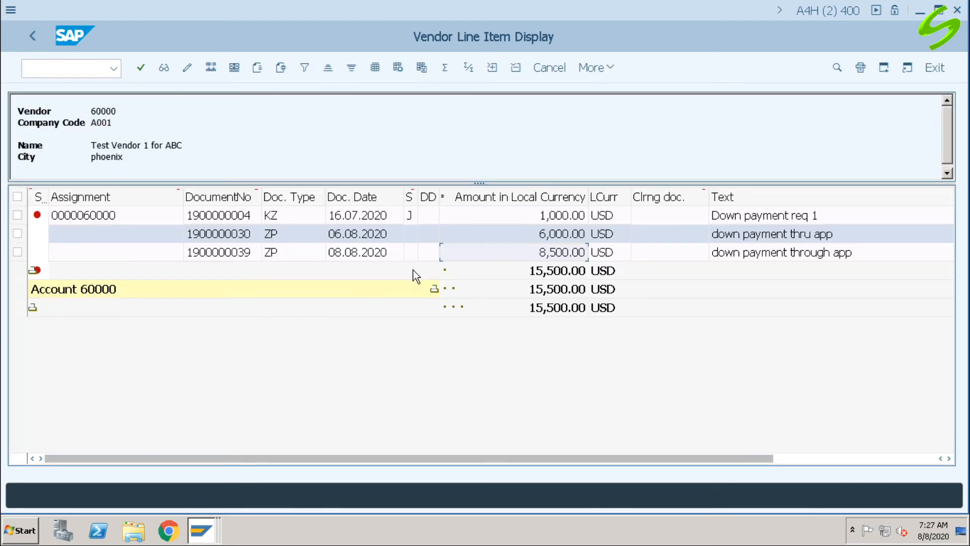
left_click(61, 70)
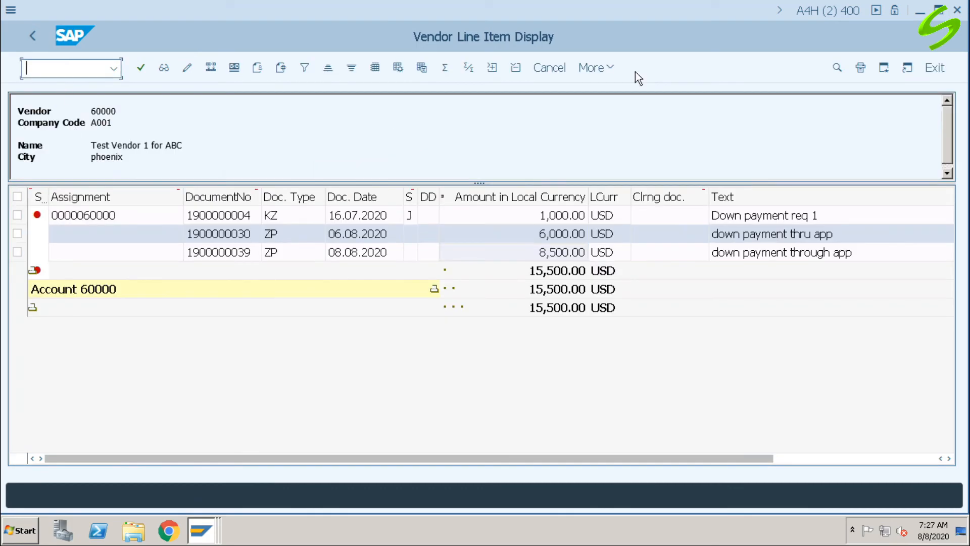